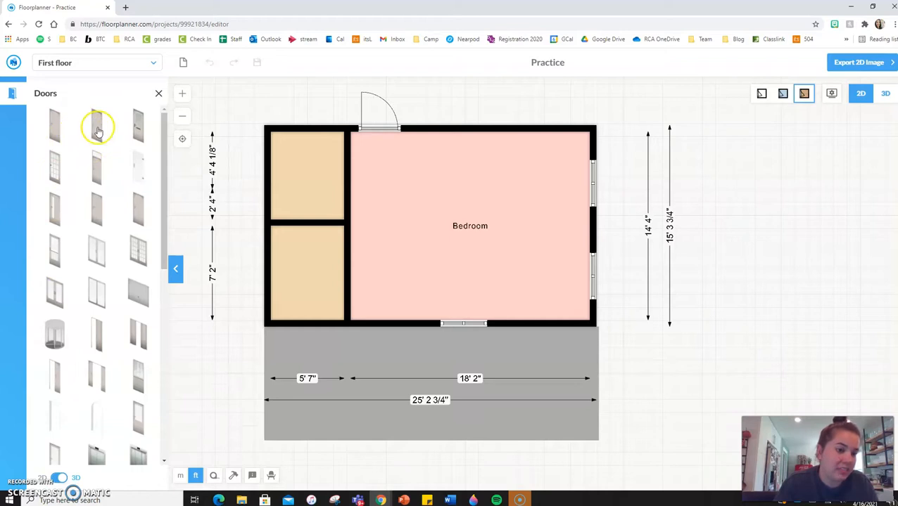
Step: Place a Classic door on the bedroom-side wall of each of the two small rooms
{"action": "left_click_drag", "start_coordinate": [98, 132], "coordinate": [339, 191]}
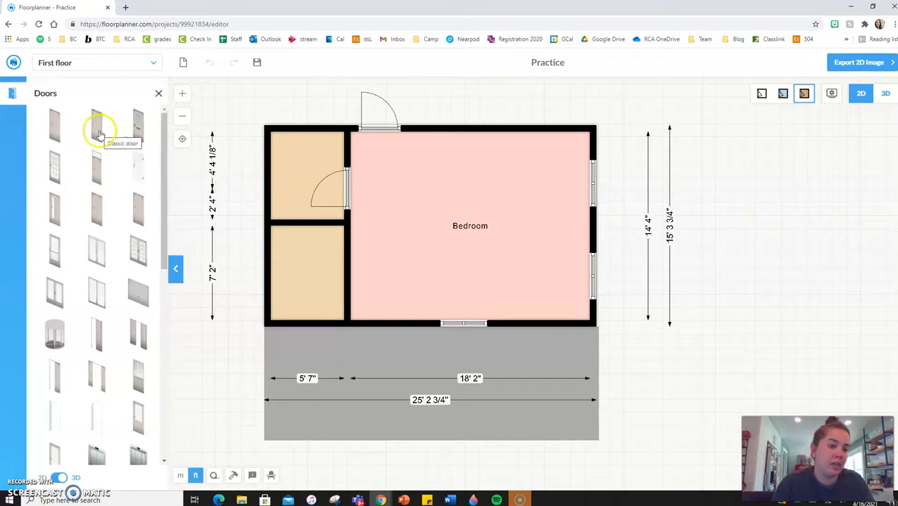
{"action": "left_click_drag", "start_coordinate": [134, 330], "coordinate": [144, 304]}
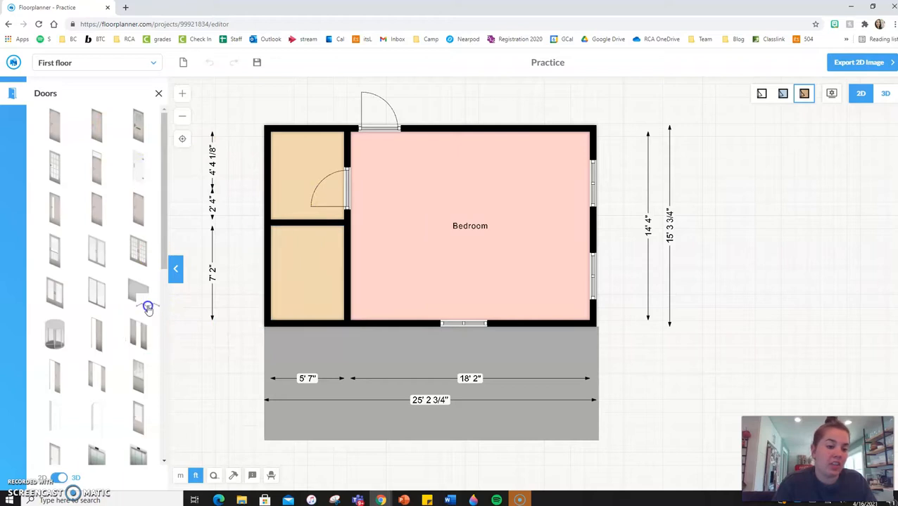
{"action": "left_click_drag", "start_coordinate": [98, 130], "coordinate": [352, 310]}
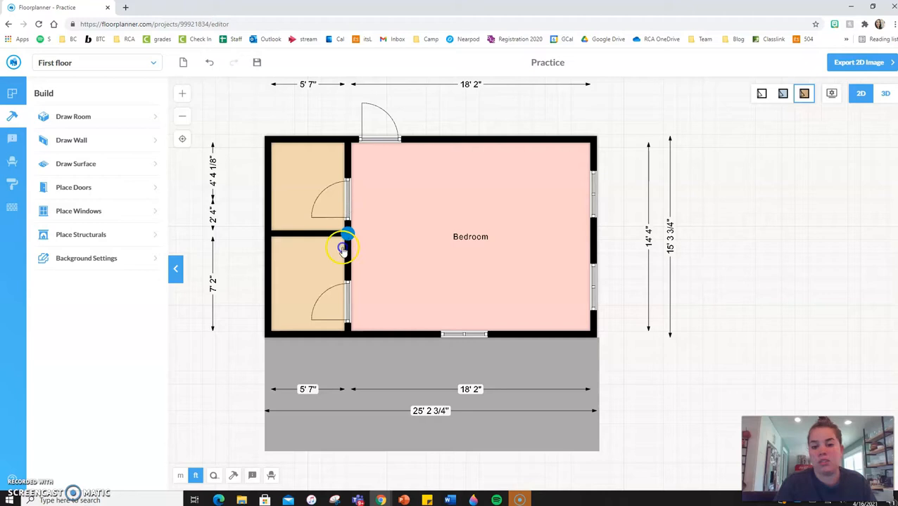
Step: Place a four-pane window on the upper small room's outer wall, and shift the dividing wall to make the lower room 5' 10 3/4" deep
{"action": "left_click", "coordinate": [120, 218]}
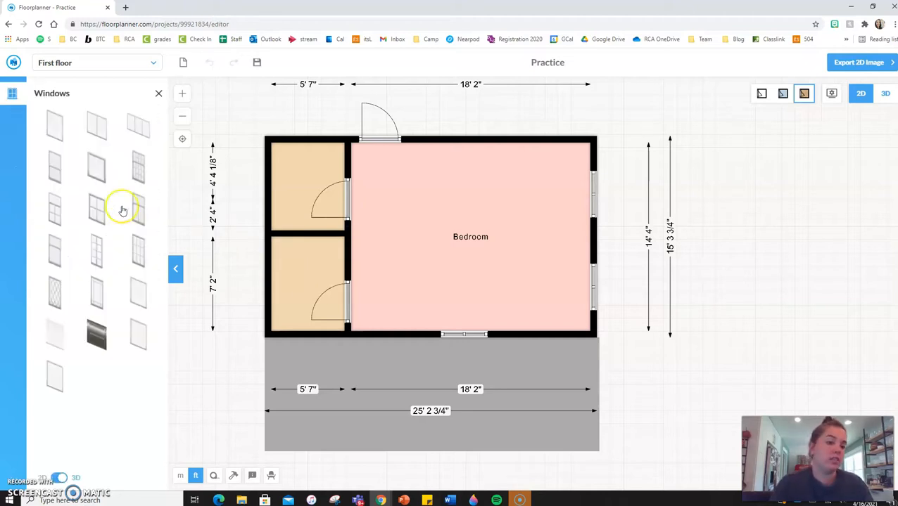
{"action": "left_click", "coordinate": [62, 480]}
{"action": "left_click", "coordinate": [63, 479]}
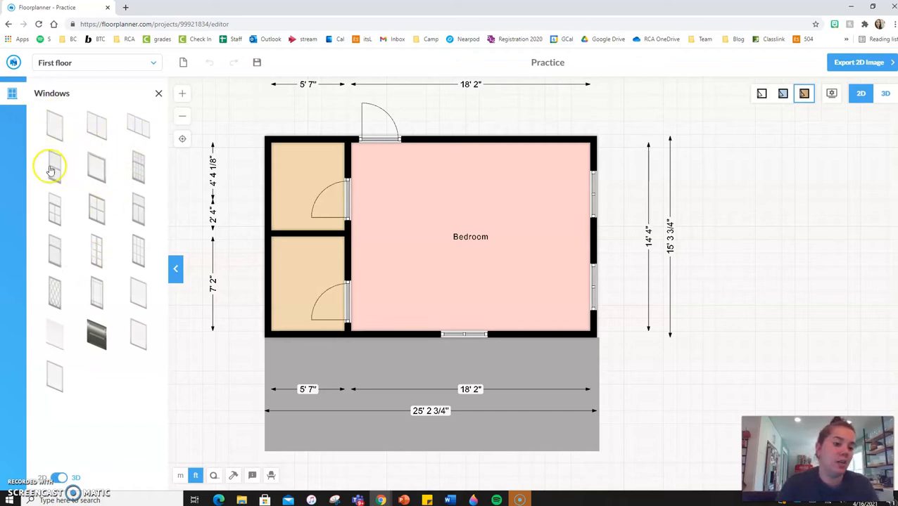
{"action": "left_click", "coordinate": [99, 213]}
{"action": "left_click_drag", "start_coordinate": [99, 214], "coordinate": [243, 186]}
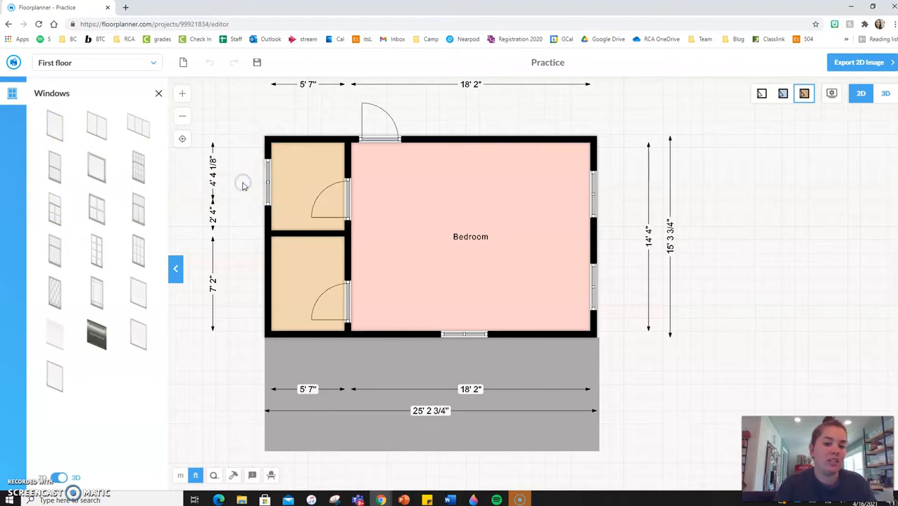
{"action": "left_click_drag", "start_coordinate": [322, 234], "coordinate": [327, 255]}
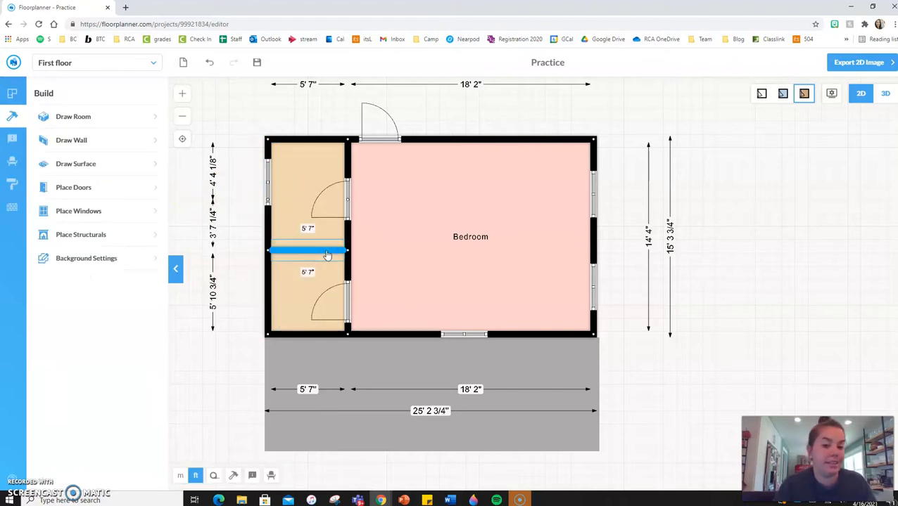
{"action": "left_click", "coordinate": [94, 210]}
{"action": "left_click_drag", "start_coordinate": [138, 250], "coordinate": [99, 258]}
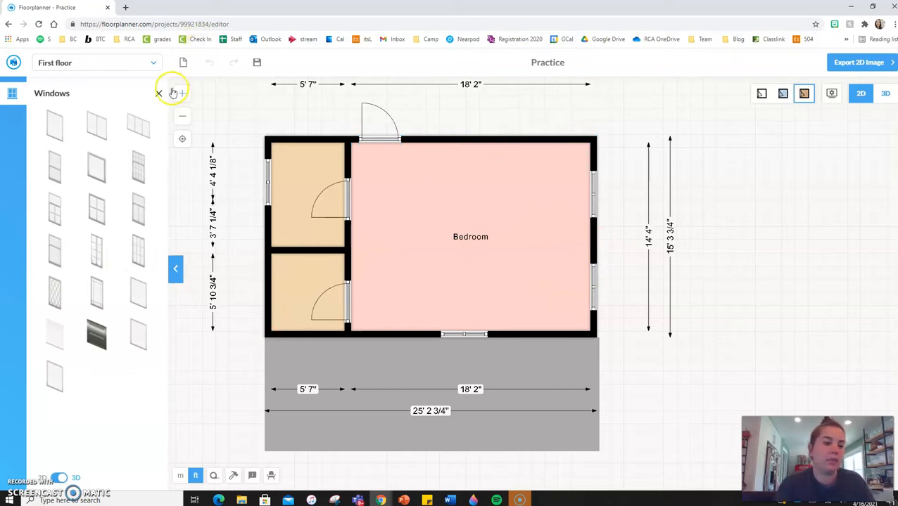
{"action": "left_click", "coordinate": [159, 93]}
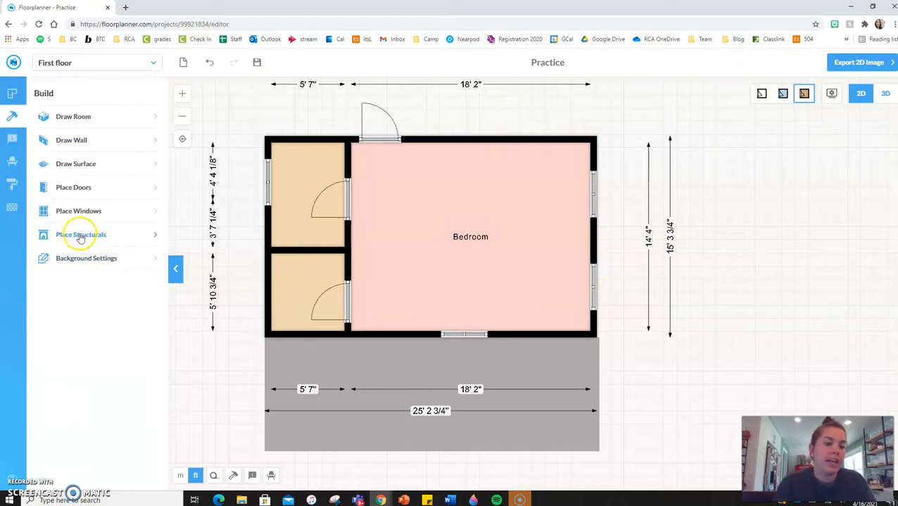
Step: Place a fireplace from the structural items against the bedroom's upper wall, near the corner away from the door
{"action": "left_click", "coordinate": [113, 237]}
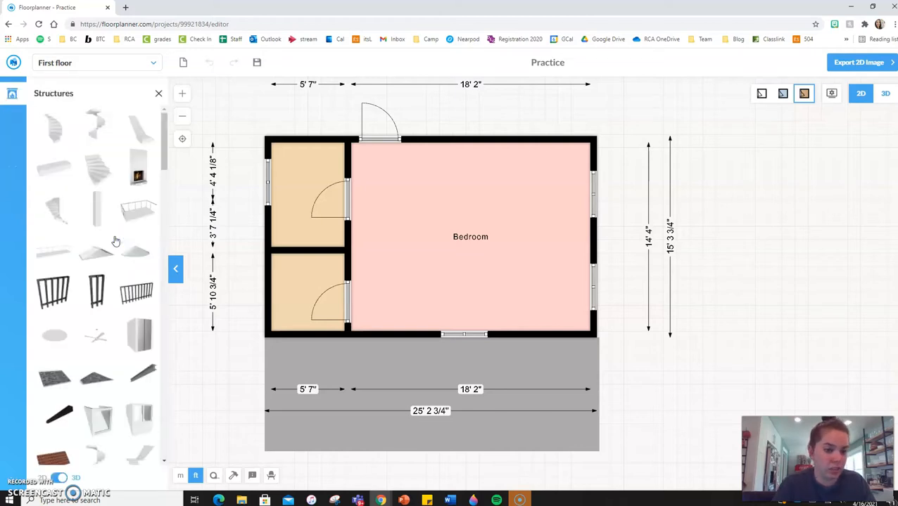
{"action": "scroll", "coordinate": [141, 240], "scroll_direction": "down", "scroll_amount": 2}
{"action": "scroll", "coordinate": [141, 240], "scroll_direction": "down", "scroll_amount": 5}
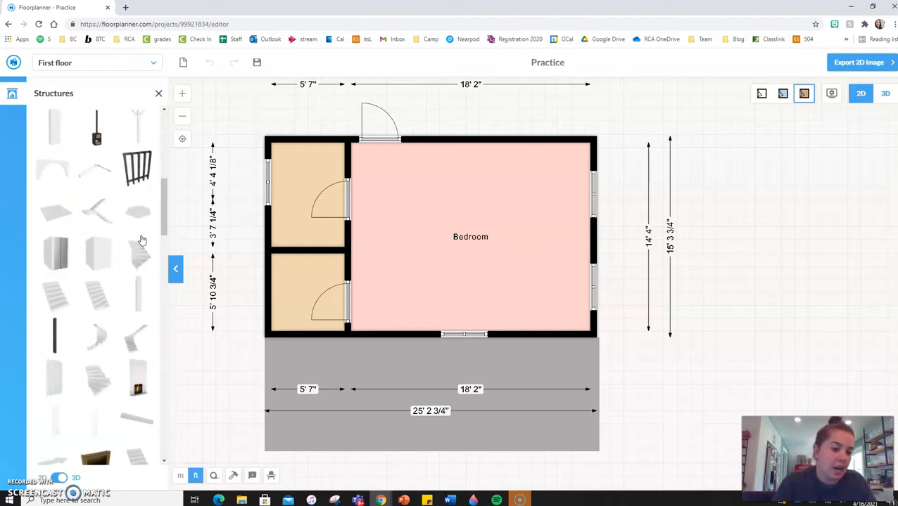
{"action": "scroll", "coordinate": [141, 241], "scroll_direction": "down", "scroll_amount": 3}
{"action": "scroll", "coordinate": [141, 241], "scroll_direction": "down", "scroll_amount": 6}
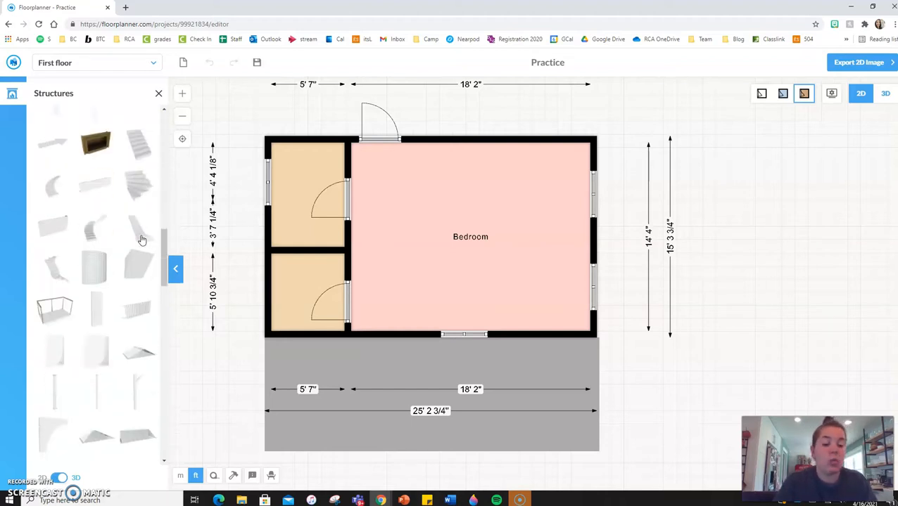
{"action": "scroll", "coordinate": [142, 241], "scroll_direction": "down", "scroll_amount": 4}
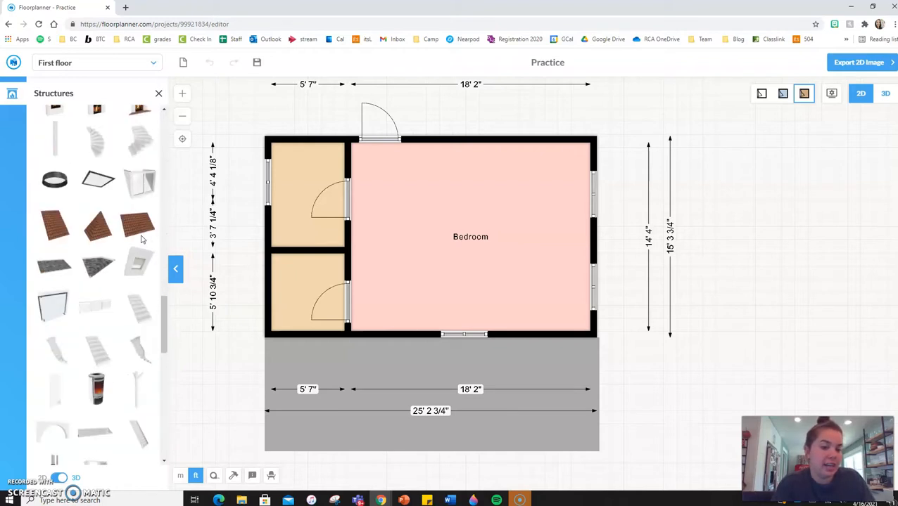
{"action": "scroll", "coordinate": [100, 343], "scroll_direction": "down", "scroll_amount": 1}
{"action": "scroll", "coordinate": [101, 343], "scroll_direction": "down", "scroll_amount": 6}
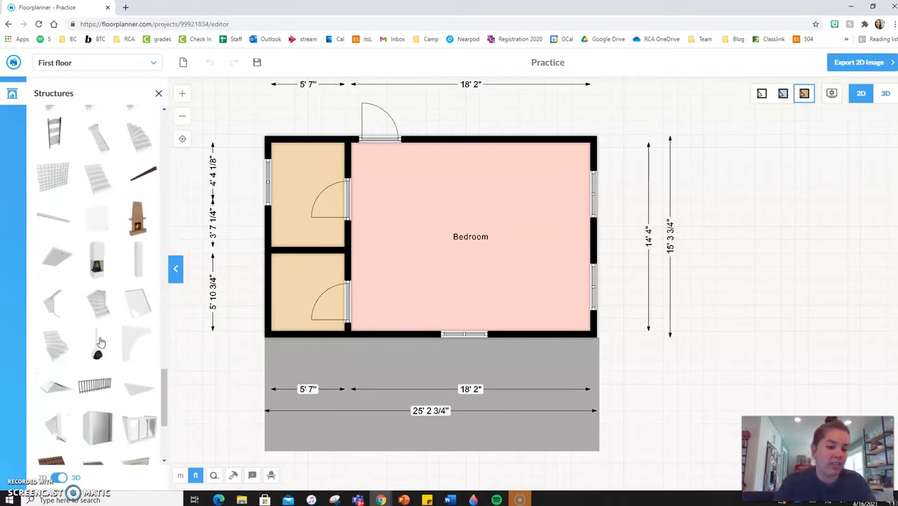
{"action": "scroll", "coordinate": [101, 342], "scroll_direction": "down", "scroll_amount": 4}
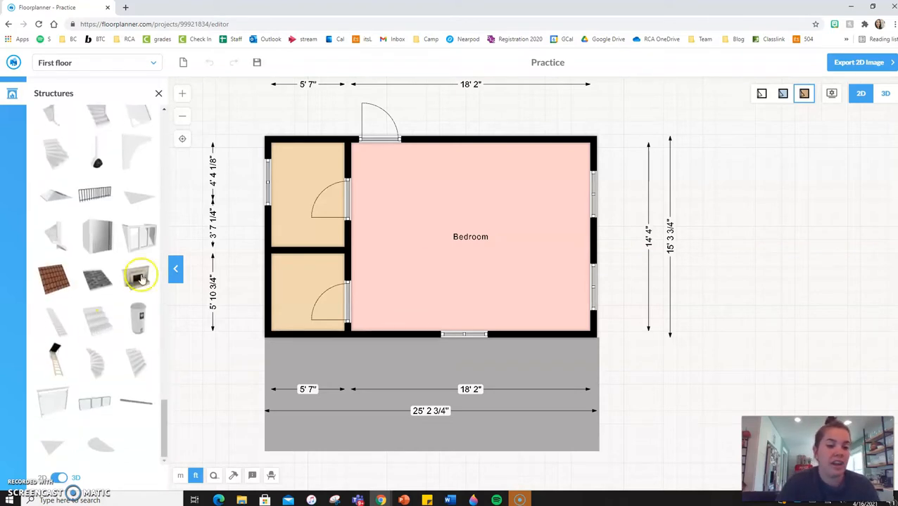
{"action": "scroll", "coordinate": [92, 261], "scroll_direction": "up", "scroll_amount": 8}
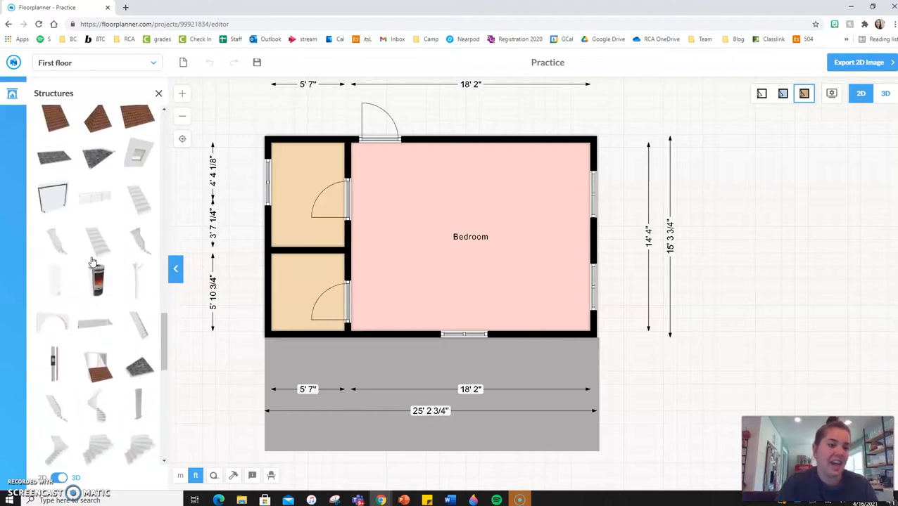
{"action": "scroll", "coordinate": [91, 261], "scroll_direction": "up", "scroll_amount": 1}
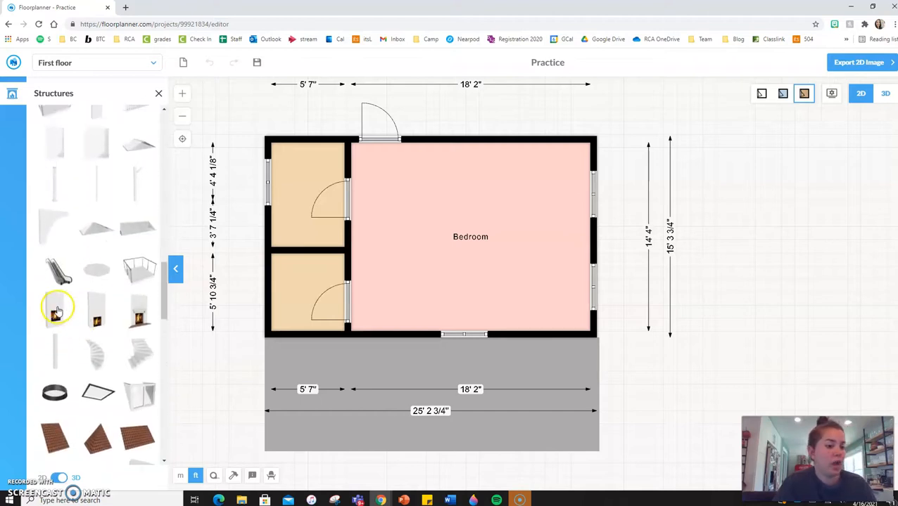
{"action": "left_click_drag", "start_coordinate": [57, 312], "coordinate": [534, 160]}
{"action": "left_click", "coordinate": [561, 169]}
{"action": "left_click", "coordinate": [534, 160]}
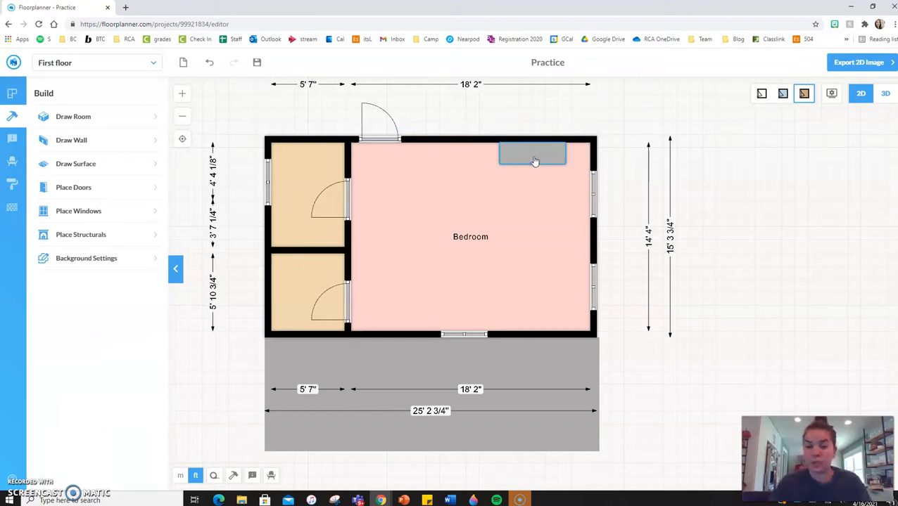
Step: Examine the rooms, fireplace, doors and windows in 3D from several angles and return to the 2D plan
{"action": "left_click", "coordinate": [886, 94]}
{"action": "left_click_drag", "start_coordinate": [756, 234], "coordinate": [759, 192]}
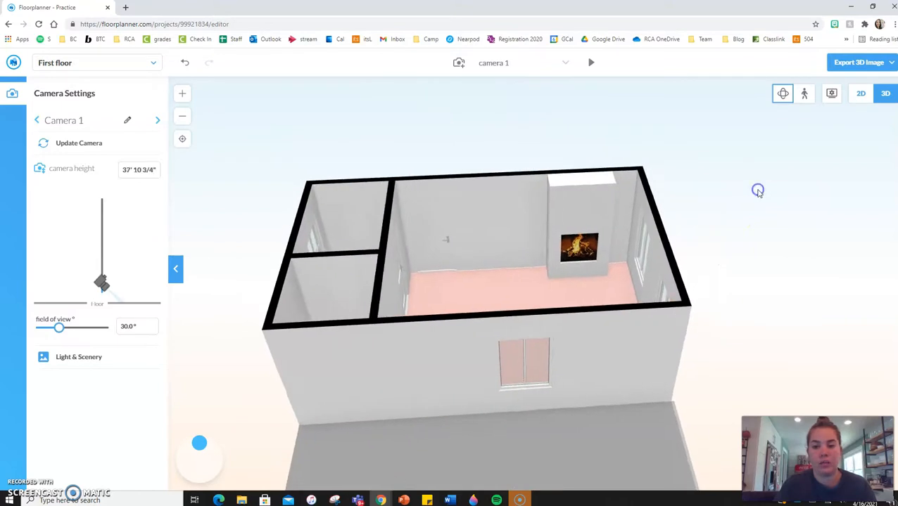
{"action": "scroll", "coordinate": [681, 218], "scroll_direction": "up", "scroll_amount": 5}
{"action": "scroll", "coordinate": [681, 220], "scroll_direction": "down", "scroll_amount": 3}
{"action": "scroll", "coordinate": [680, 219], "scroll_direction": "up", "scroll_amount": 3}
{"action": "left_click_drag", "start_coordinate": [681, 218], "coordinate": [724, 229]}
{"action": "scroll", "coordinate": [724, 230], "scroll_direction": "down", "scroll_amount": 2}
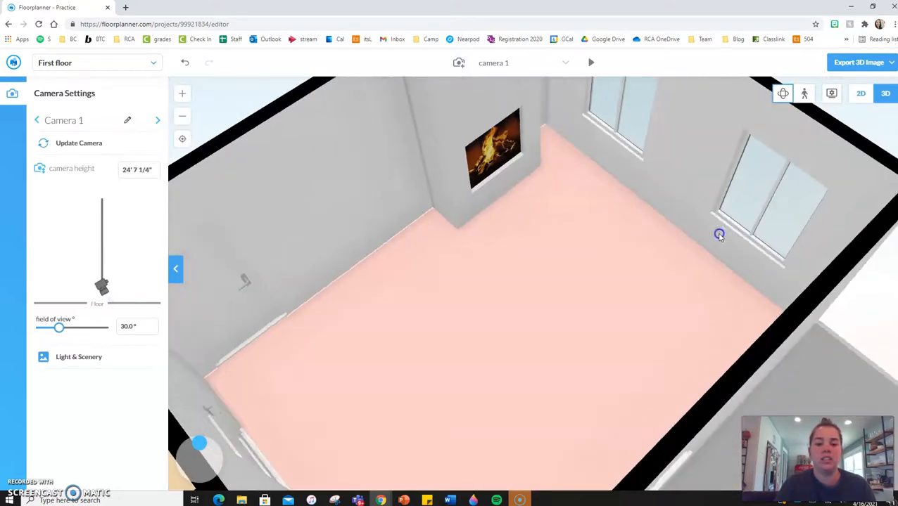
{"action": "scroll", "coordinate": [718, 235], "scroll_direction": "up", "scroll_amount": 4}
{"action": "scroll", "coordinate": [718, 237], "scroll_direction": "down", "scroll_amount": 5}
{"action": "scroll", "coordinate": [719, 237], "scroll_direction": "up", "scroll_amount": 1}
{"action": "left_click_drag", "start_coordinate": [590, 291], "coordinate": [555, 336]}
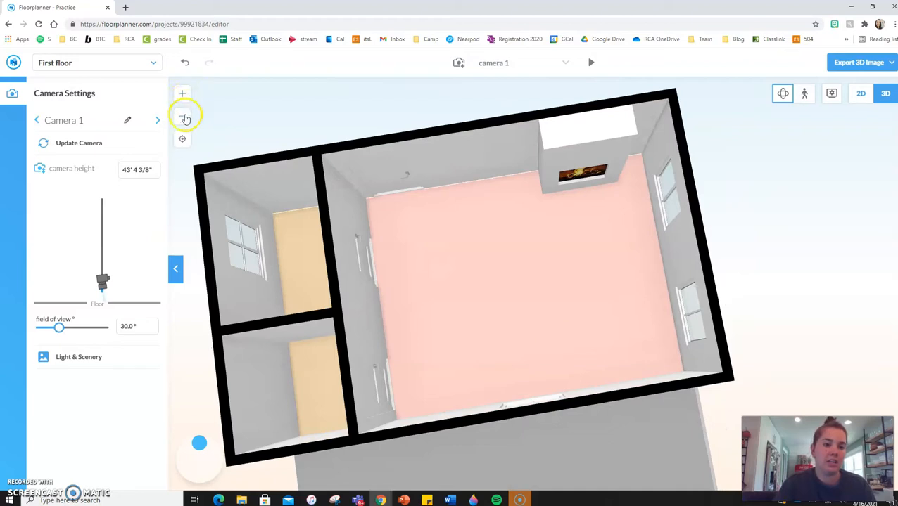
{"action": "left_click_drag", "start_coordinate": [452, 248], "coordinate": [485, 243]}
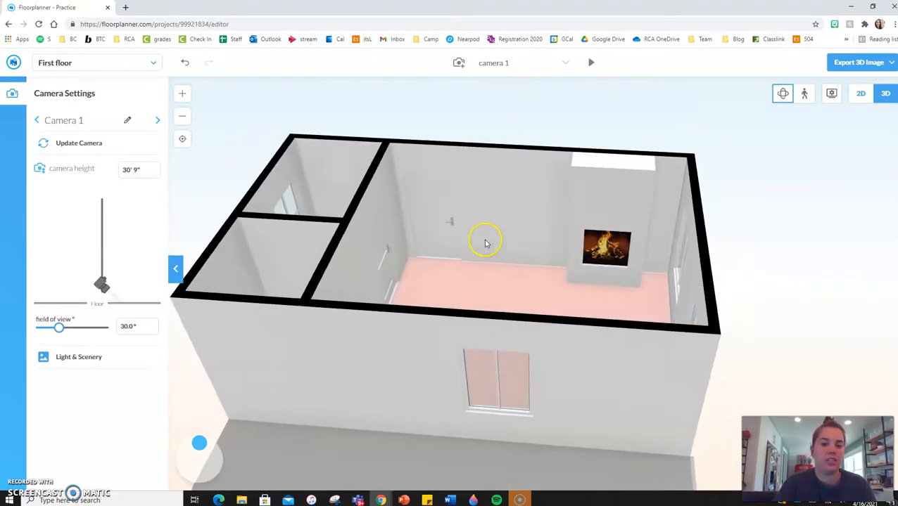
{"action": "left_click", "coordinate": [859, 93]}
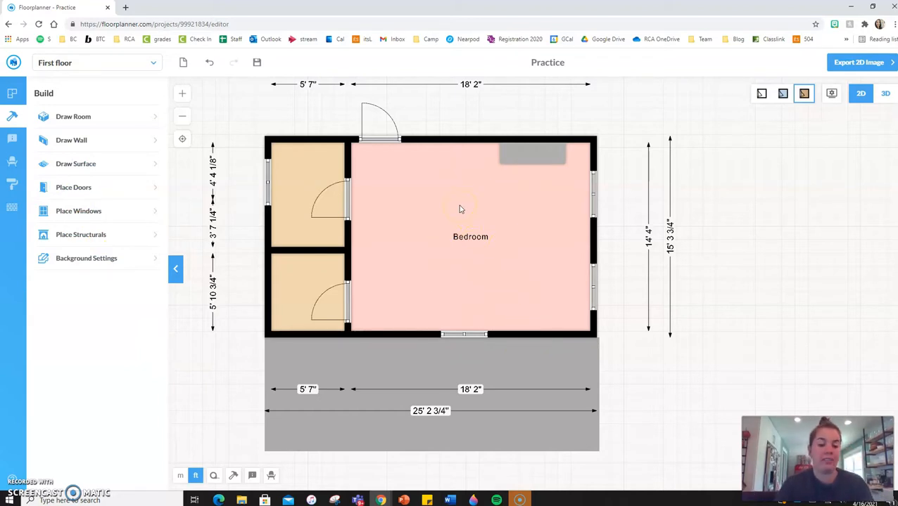
Step: Select the bedroom and review the house room types available for it without changing the type
{"action": "left_click", "coordinate": [461, 268]}
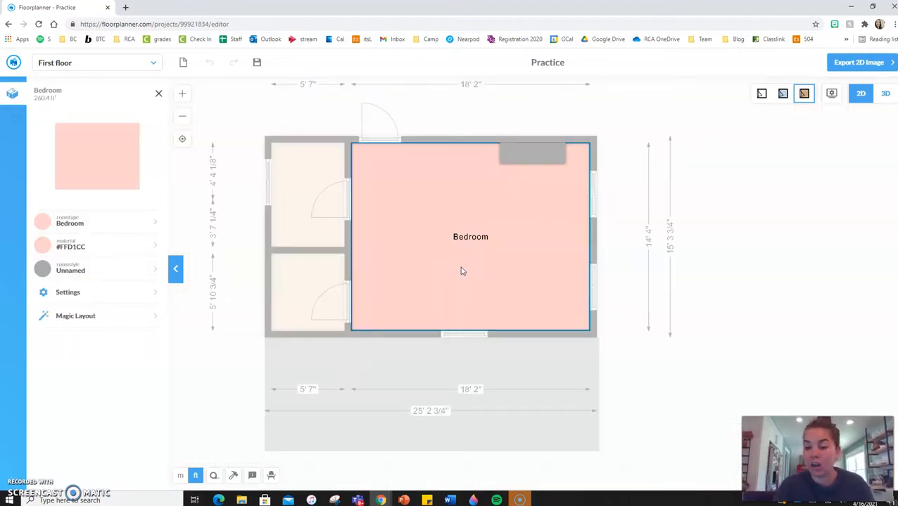
{"action": "left_click", "coordinate": [503, 235]}
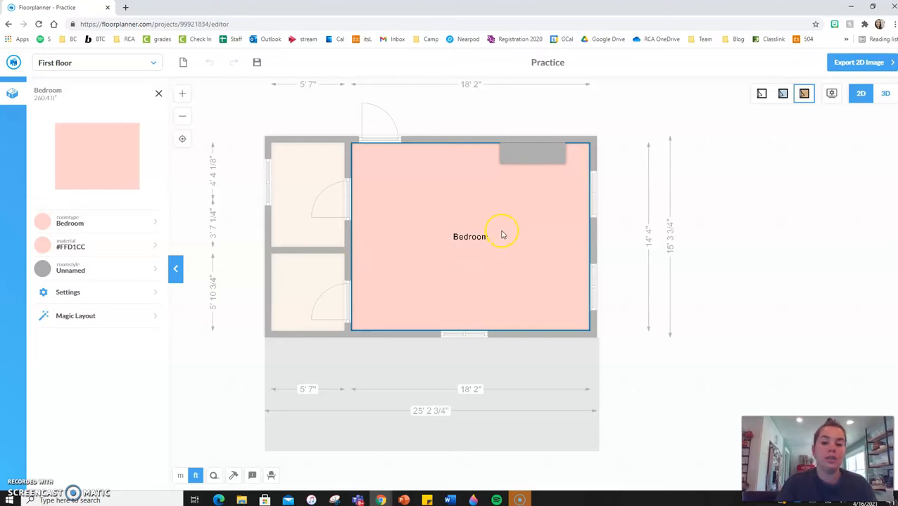
{"action": "left_click", "coordinate": [454, 279]}
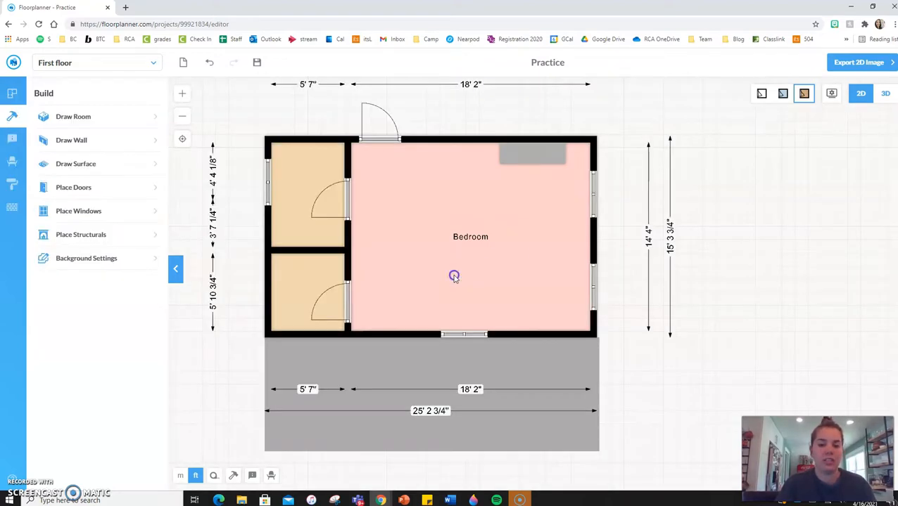
{"action": "left_click", "coordinate": [454, 277]}
{"action": "left_click", "coordinate": [459, 240]}
{"action": "left_click", "coordinate": [464, 240]}
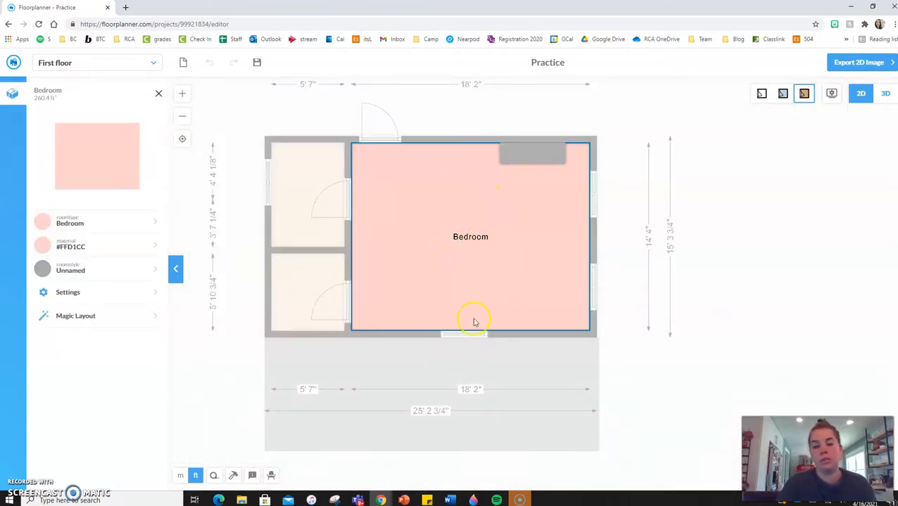
{"action": "left_click", "coordinate": [416, 258]}
{"action": "left_click", "coordinate": [416, 258]}
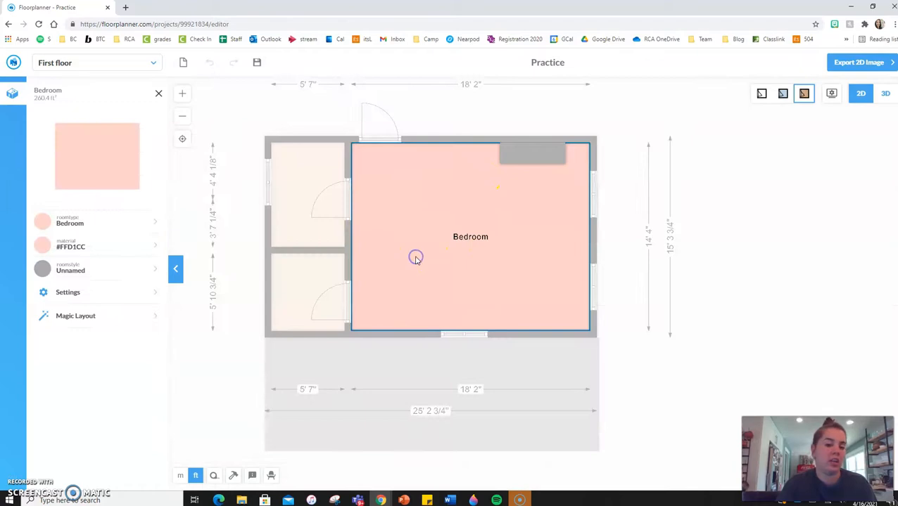
{"action": "left_click", "coordinate": [116, 224]}
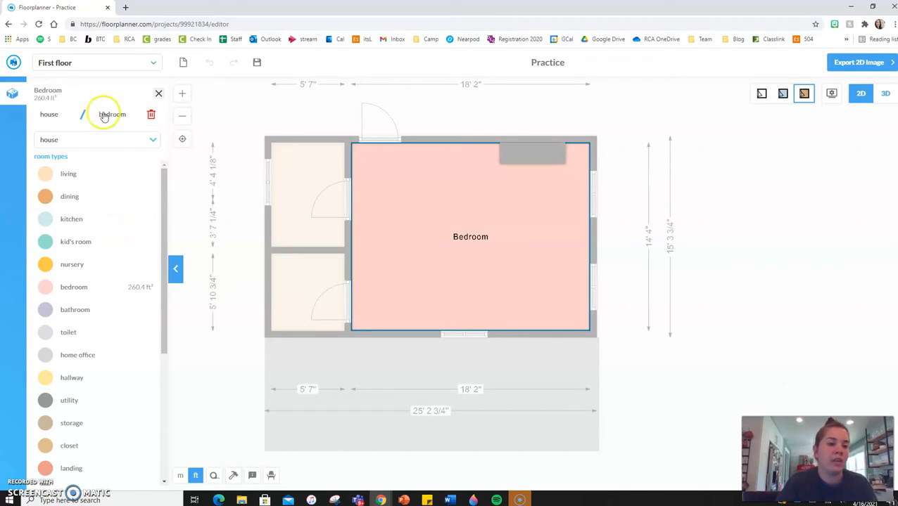
{"action": "left_click", "coordinate": [159, 95]}
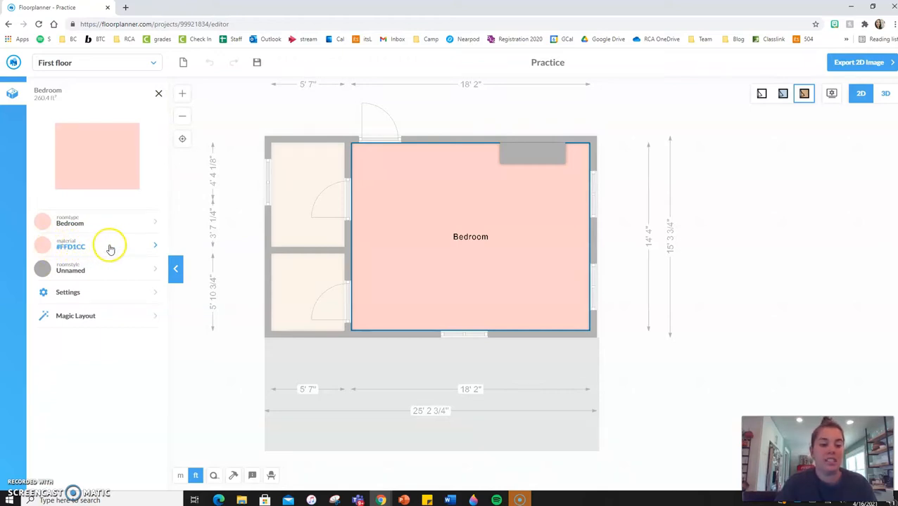
Step: Paint the bedroom floor in the red shade Garnet Symphony 6 (#D38894)
{"action": "left_click", "coordinate": [131, 248]}
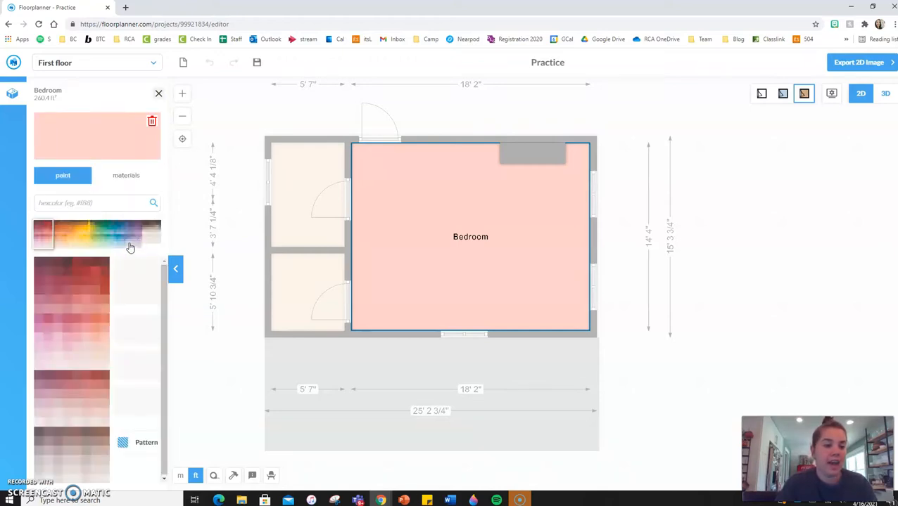
{"action": "left_click", "coordinate": [88, 321]}
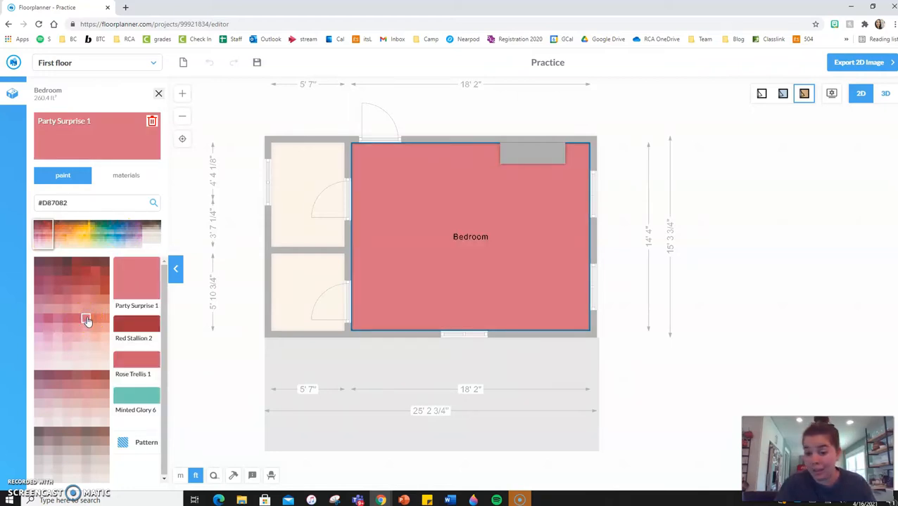
{"action": "left_click", "coordinate": [66, 373]}
{"action": "left_click", "coordinate": [66, 314]}
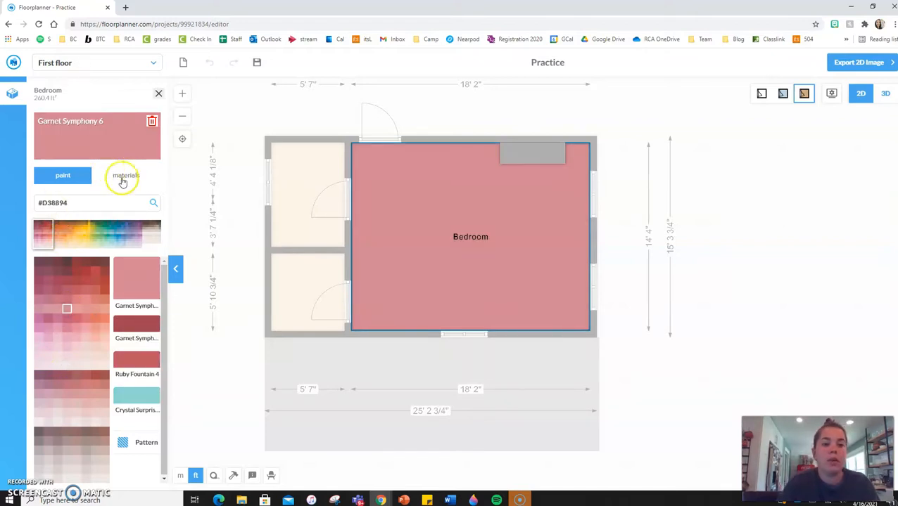
Step: Cover the bedroom floor with the wood material Karndean Beechwood Renoir
{"action": "left_click", "coordinate": [128, 178]}
{"action": "left_click", "coordinate": [97, 230]}
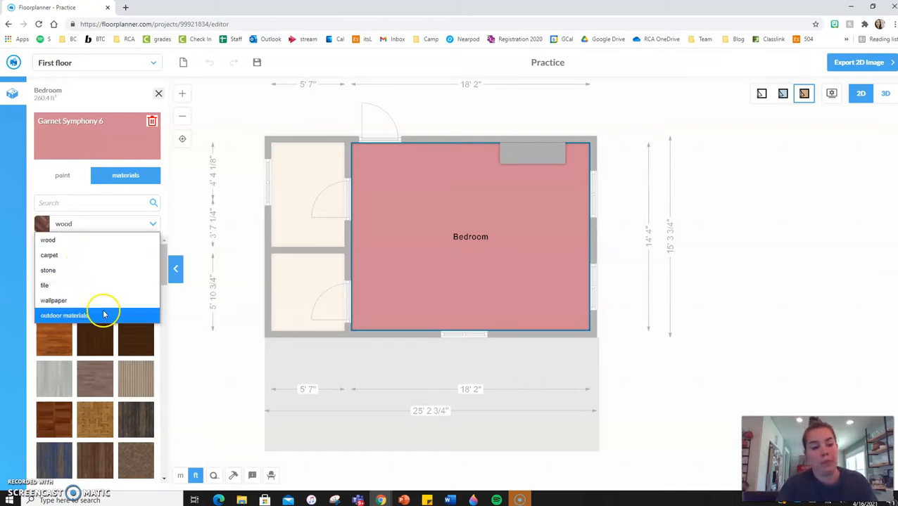
{"action": "left_click", "coordinate": [56, 240]}
{"action": "scroll", "coordinate": [118, 390], "scroll_direction": "down", "scroll_amount": 1}
{"action": "scroll", "coordinate": [118, 391], "scroll_direction": "down", "scroll_amount": 8}
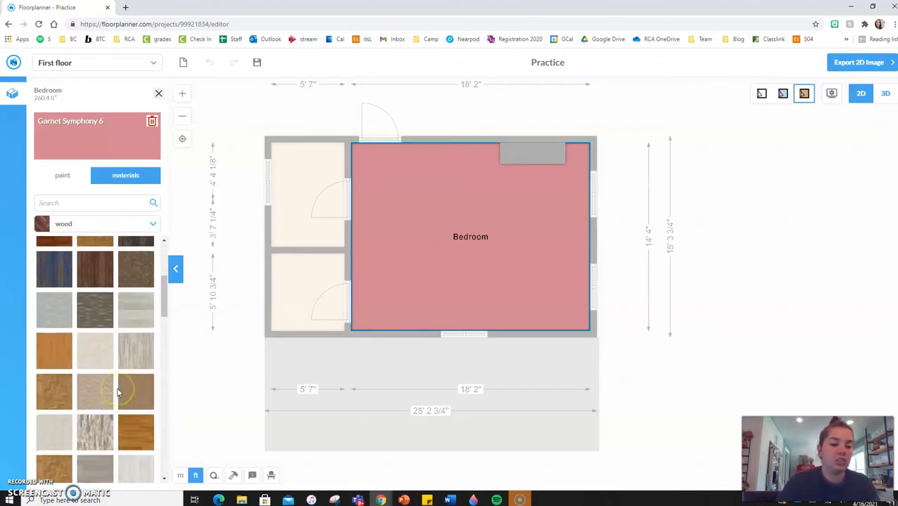
{"action": "scroll", "coordinate": [118, 391], "scroll_direction": "down", "scroll_amount": 6}
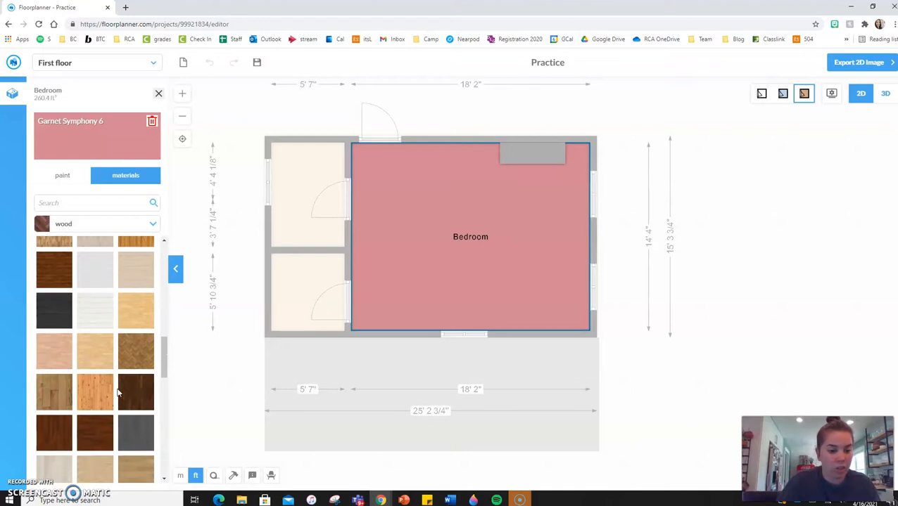
{"action": "left_click", "coordinate": [132, 371]}
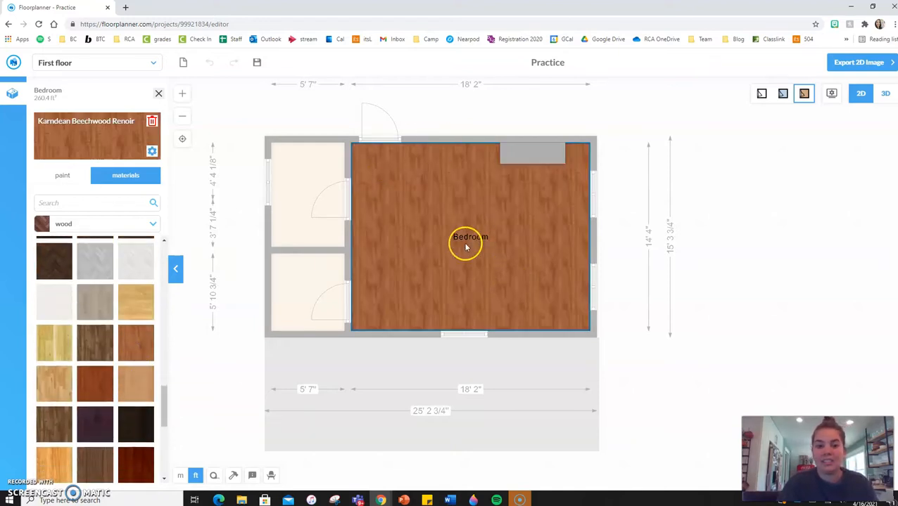
Step: Try the Walnut wood on the bedroom floor, and switch back to Karndean Beechwood Renoir
{"action": "scroll", "coordinate": [95, 399], "scroll_direction": "down", "scroll_amount": 3}
{"action": "left_click", "coordinate": [93, 346]}
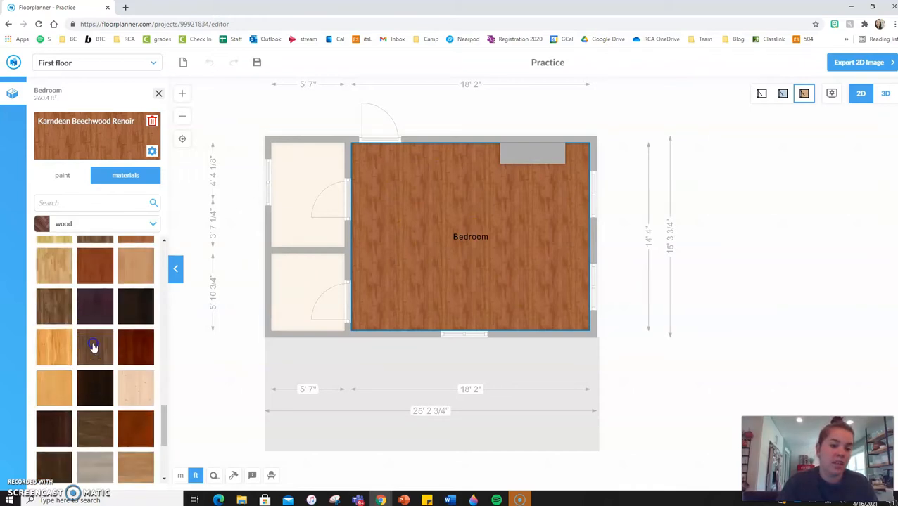
{"action": "scroll", "coordinate": [129, 297], "scroll_direction": "up", "scroll_amount": 1}
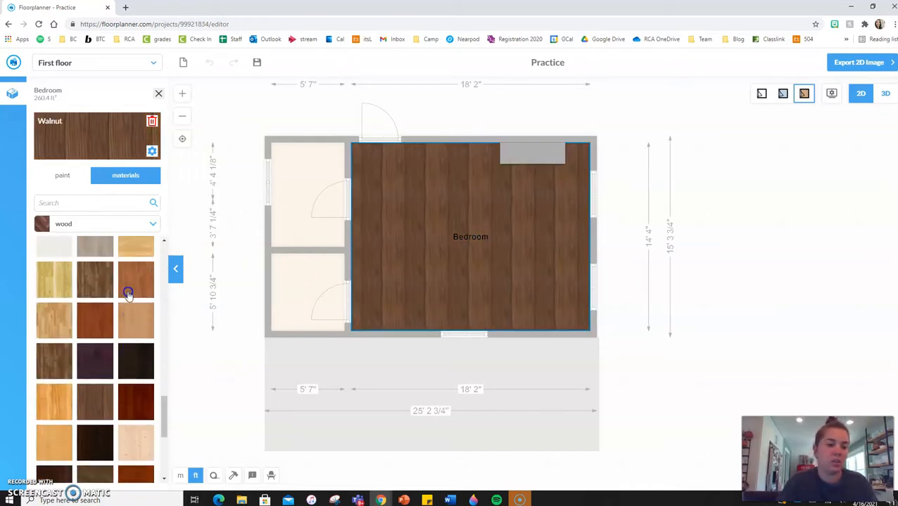
{"action": "left_click", "coordinate": [130, 291]}
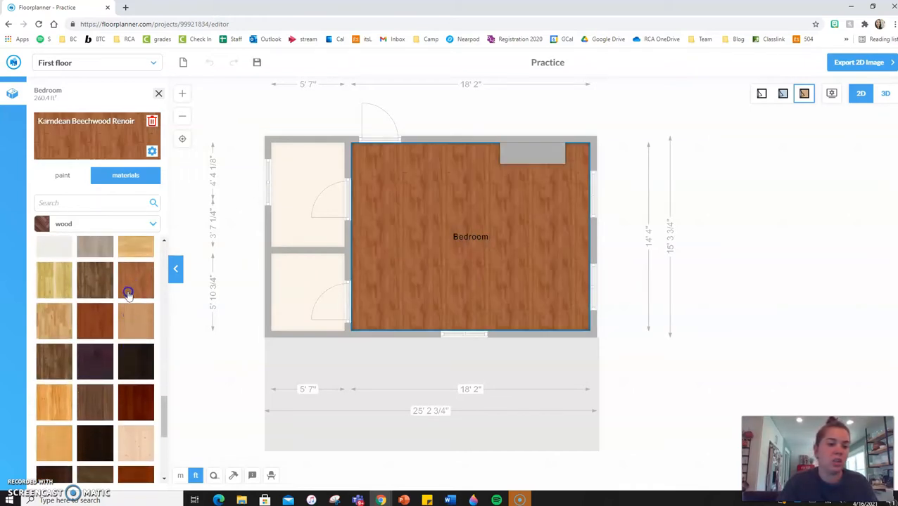
Step: Examine the bedroom's wood floor together with the fireplace and windows in 3D, and return to the 2D plan
{"action": "left_click", "coordinate": [886, 93]}
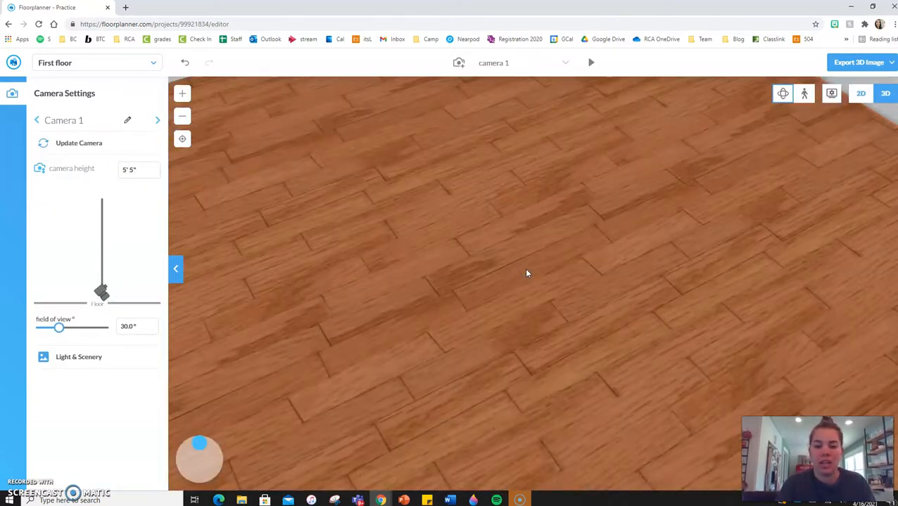
{"action": "scroll", "coordinate": [526, 271], "scroll_direction": "down", "scroll_amount": 3}
{"action": "left_click_drag", "start_coordinate": [527, 270], "coordinate": [621, 273]}
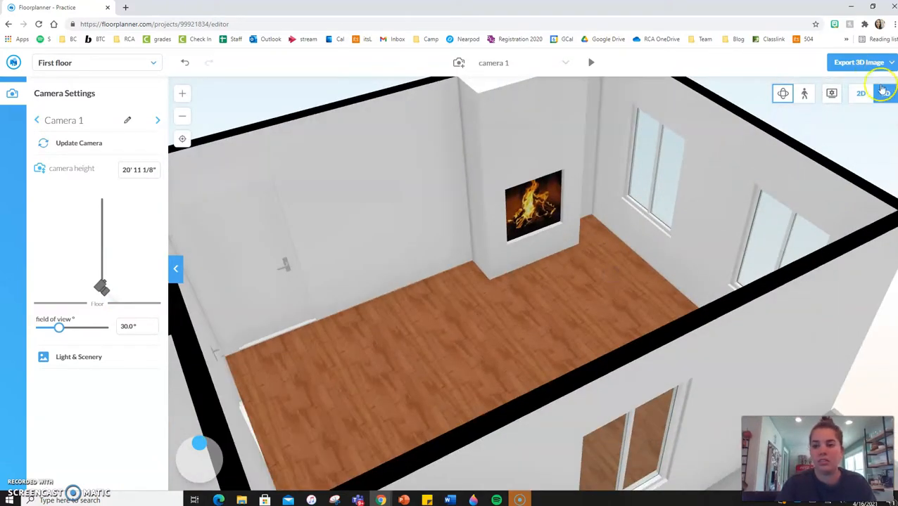
{"action": "left_click", "coordinate": [861, 93]}
Step: Select the upper small room and browse the tile materials for its floor
{"action": "left_click", "coordinate": [300, 176]}
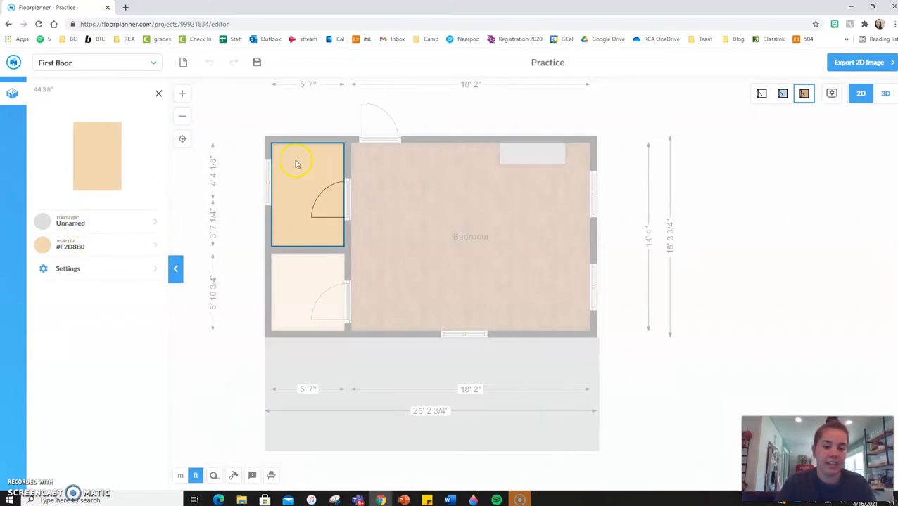
{"action": "left_click", "coordinate": [124, 245]}
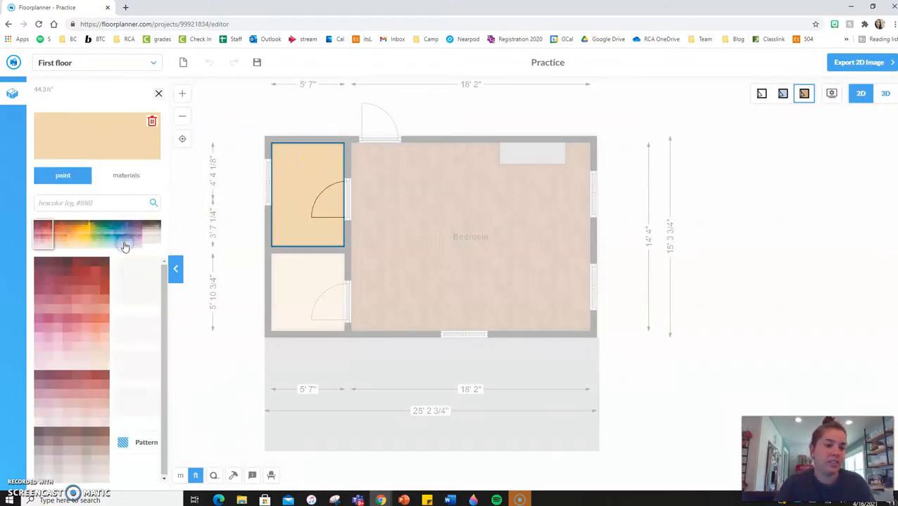
{"action": "left_click", "coordinate": [128, 178]}
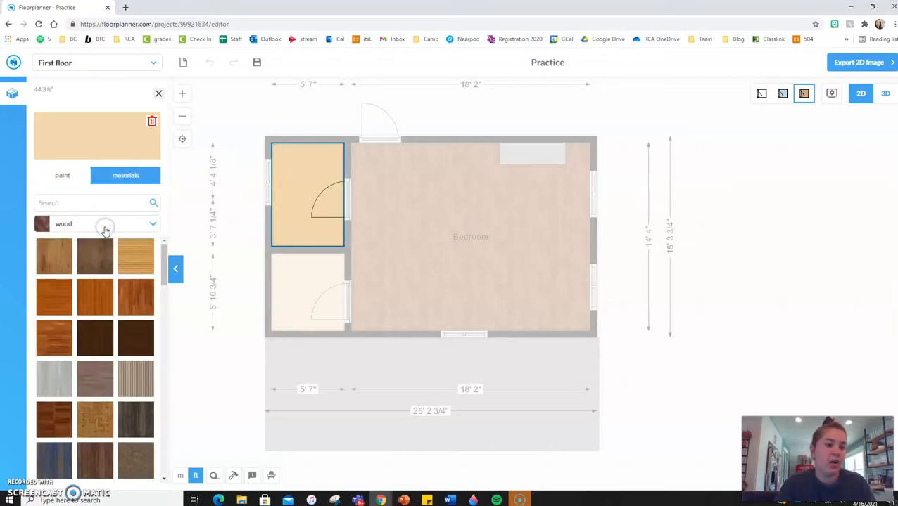
{"action": "left_click", "coordinate": [140, 225]}
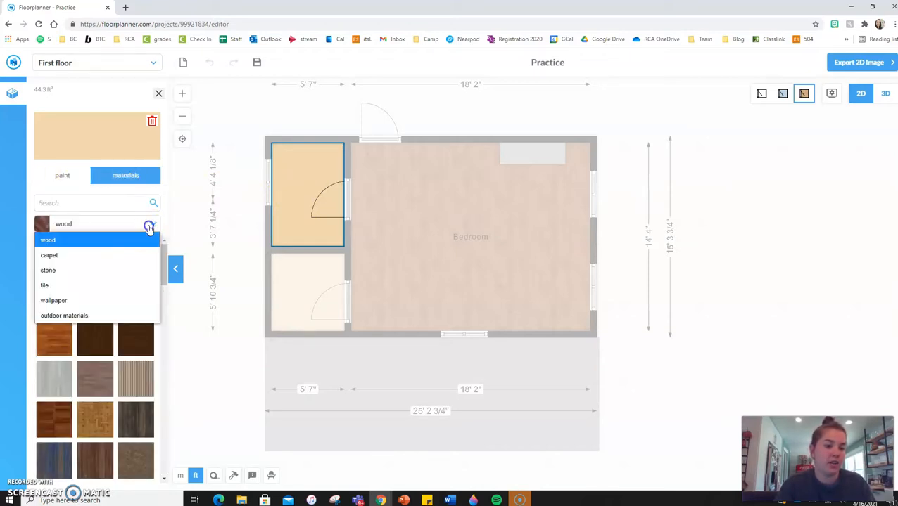
{"action": "left_click", "coordinate": [119, 286]}
{"action": "scroll", "coordinate": [136, 383], "scroll_direction": "down", "scroll_amount": 10}
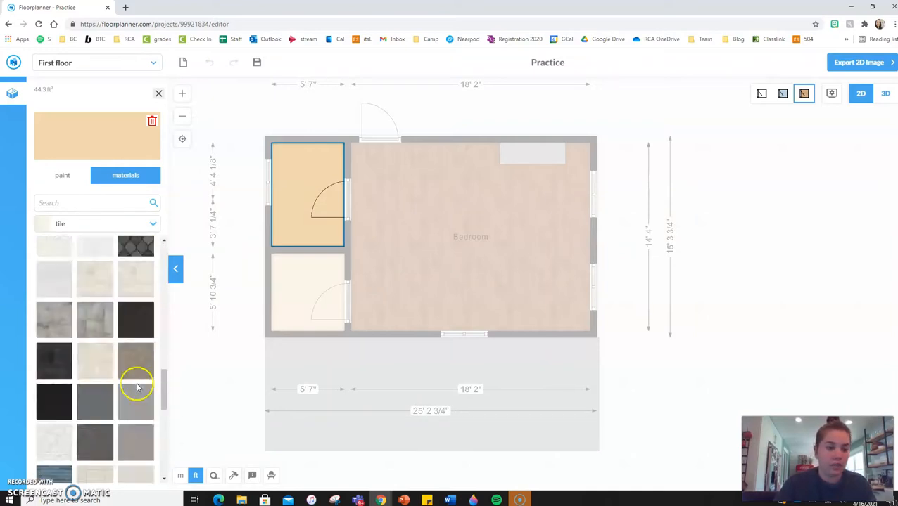
{"action": "scroll", "coordinate": [137, 387], "scroll_direction": "down", "scroll_amount": 10}
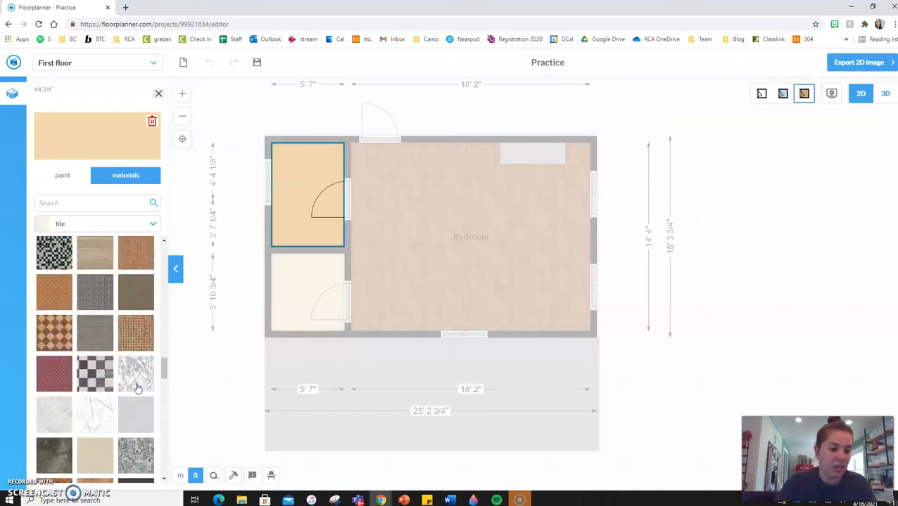
{"action": "scroll", "coordinate": [137, 387], "scroll_direction": "down", "scroll_amount": 5}
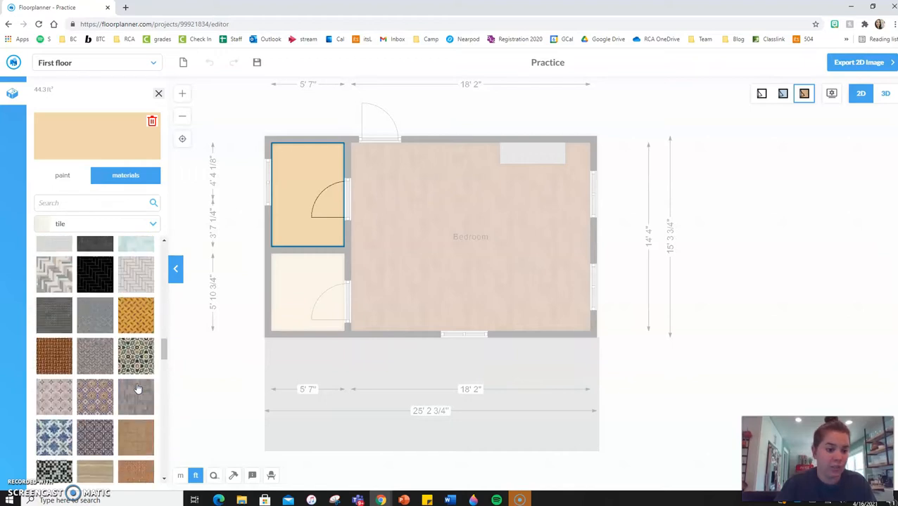
Step: Search the materials for "blue tile", try a patterned tile and Nouveau blue, and settle on black and white checkered tile for the upper small room
{"action": "left_click", "coordinate": [64, 202]}
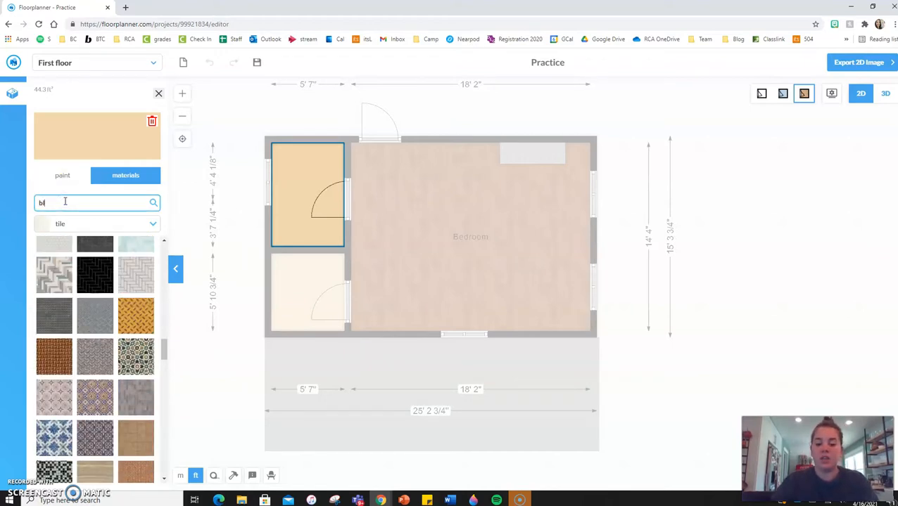
{"action": "type", "text": "blue tile"}
{"action": "key", "text": "Return"}
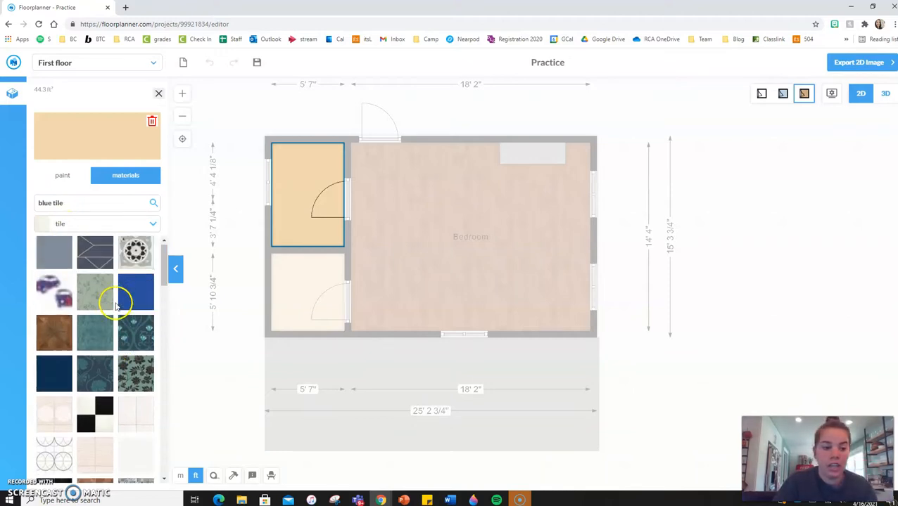
{"action": "left_click", "coordinate": [135, 252]}
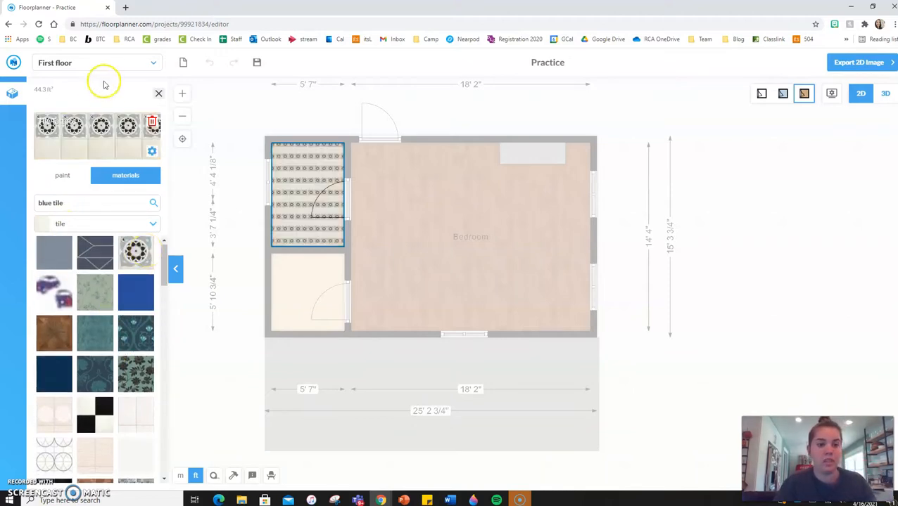
{"action": "left_click", "coordinate": [134, 340]}
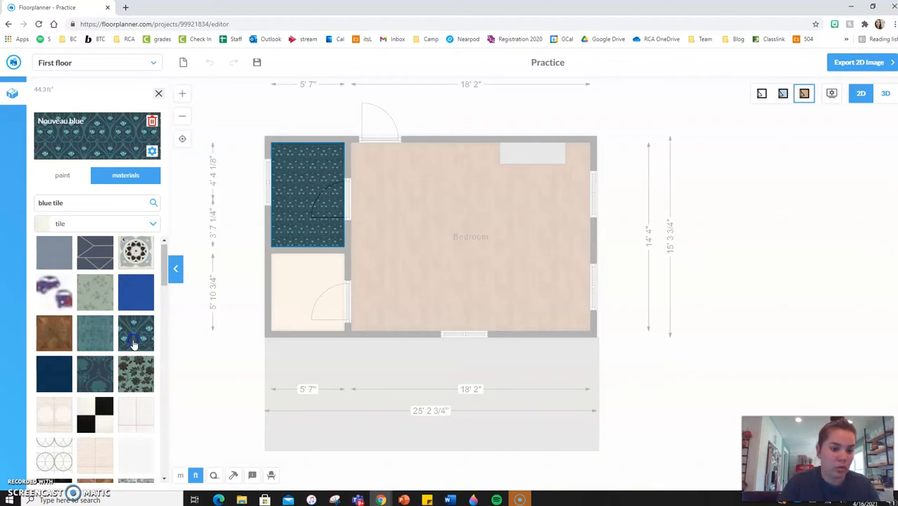
{"action": "scroll", "coordinate": [129, 353], "scroll_direction": "down", "scroll_amount": 2}
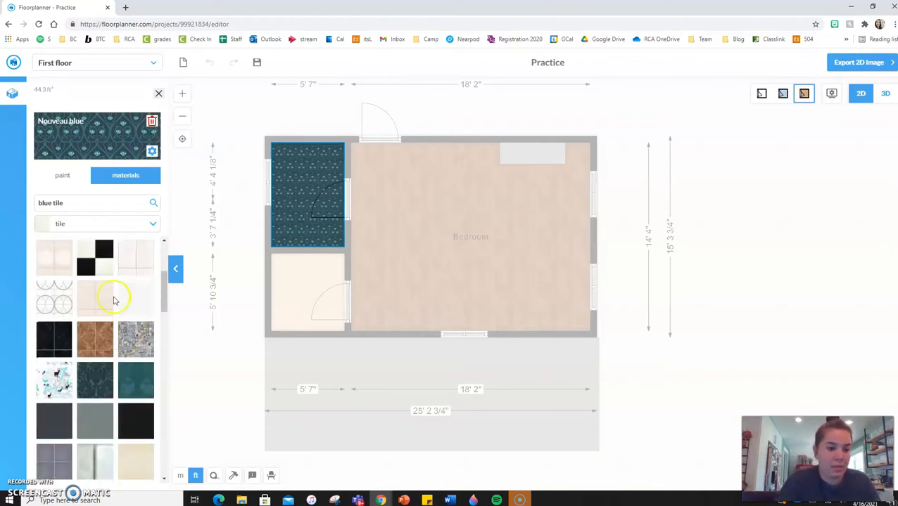
{"action": "left_click", "coordinate": [103, 260]}
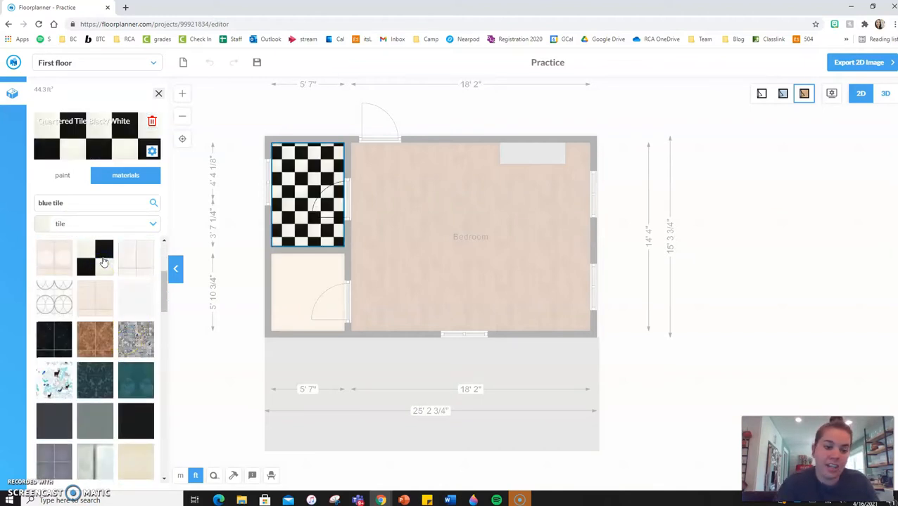
{"action": "left_click", "coordinate": [299, 298]}
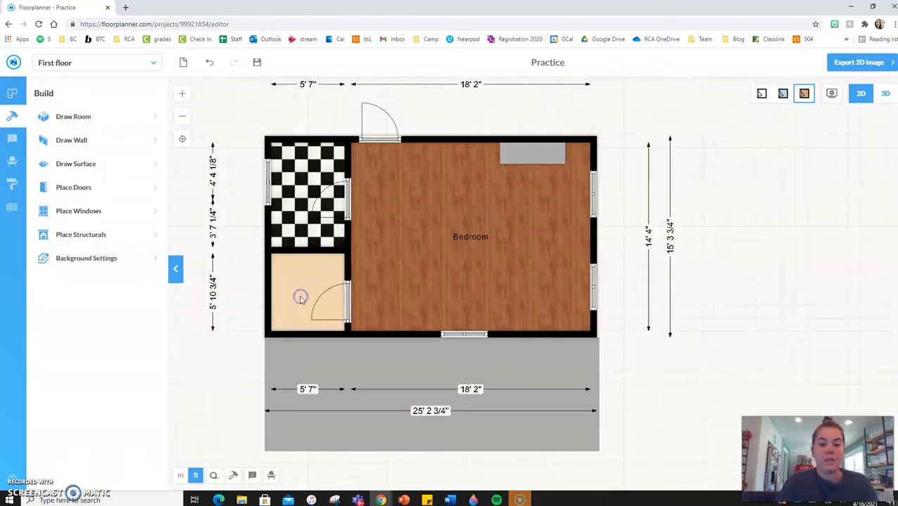
Step: Cover the lower small room's floor with the beige carpet MELGANZENVOET MUISGRIJS RAYE
{"action": "left_click", "coordinate": [321, 289]}
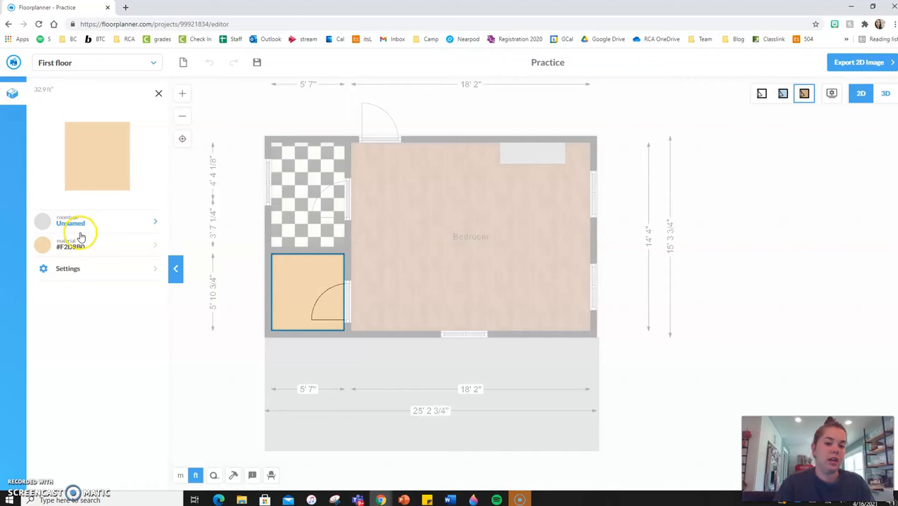
{"action": "left_click", "coordinate": [133, 243]}
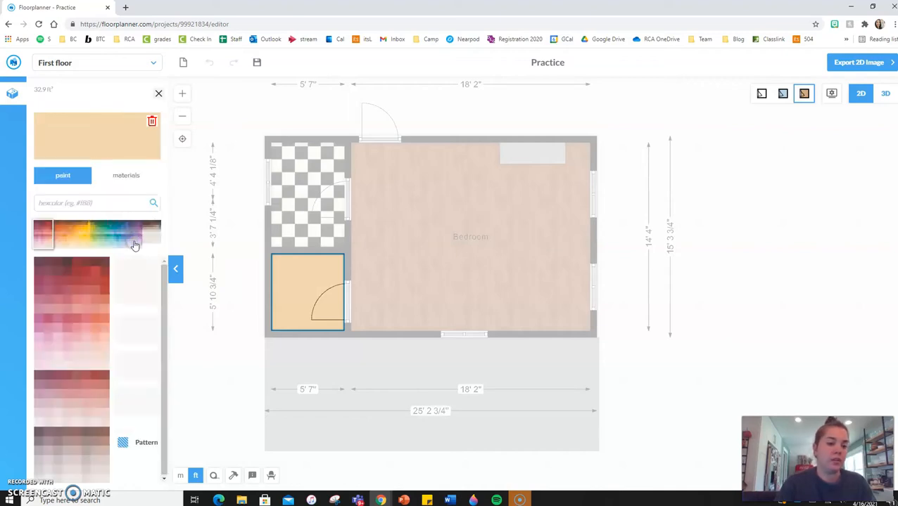
{"action": "left_click", "coordinate": [128, 175]}
{"action": "triple_click", "coordinate": [99, 203]}
{"action": "left_click", "coordinate": [100, 224]}
{"action": "left_click", "coordinate": [82, 256]}
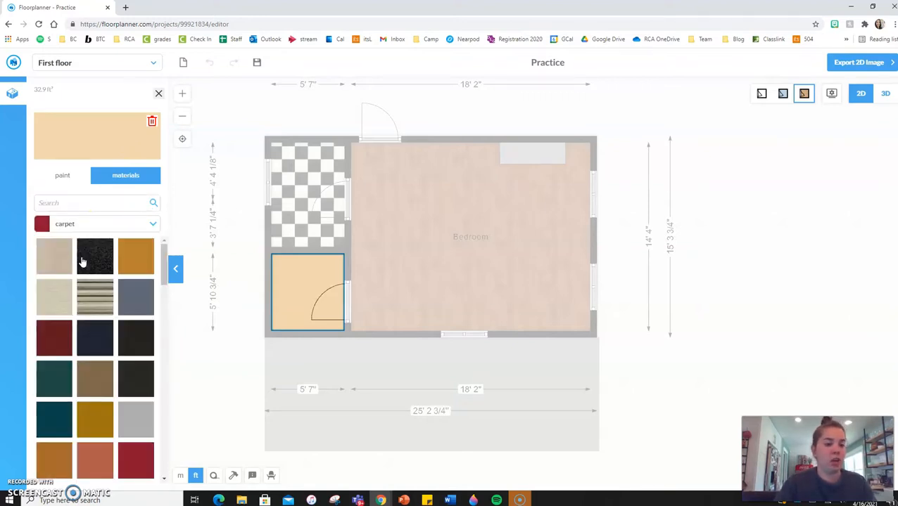
{"action": "left_click", "coordinate": [59, 304]}
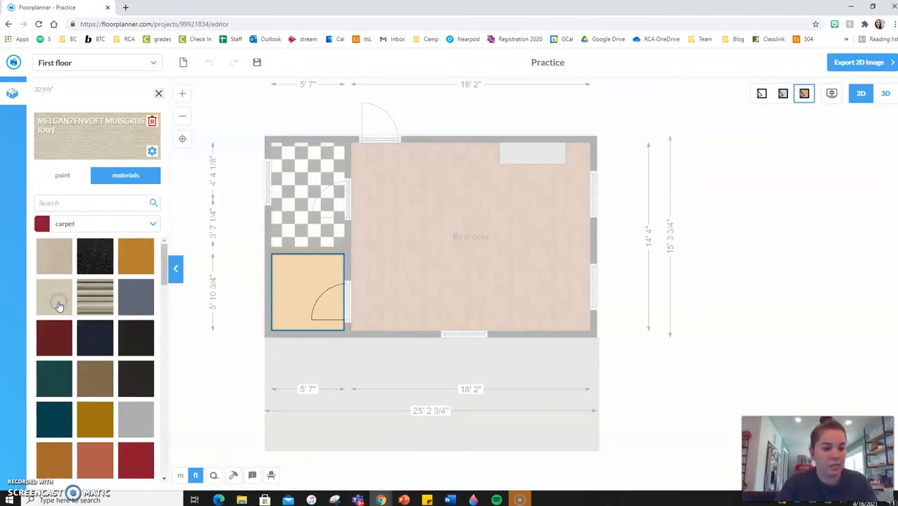
{"action": "left_click", "coordinate": [222, 336]}
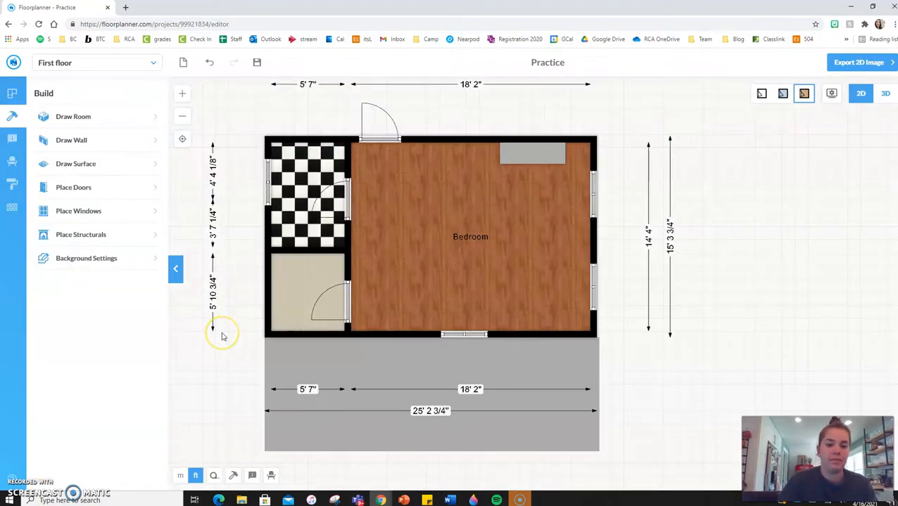
Step: Look over the floors of all three rooms in 3D from above and return to the 2D plan
{"action": "left_click", "coordinate": [885, 94]}
{"action": "left_click_drag", "start_coordinate": [489, 244], "coordinate": [484, 294]}
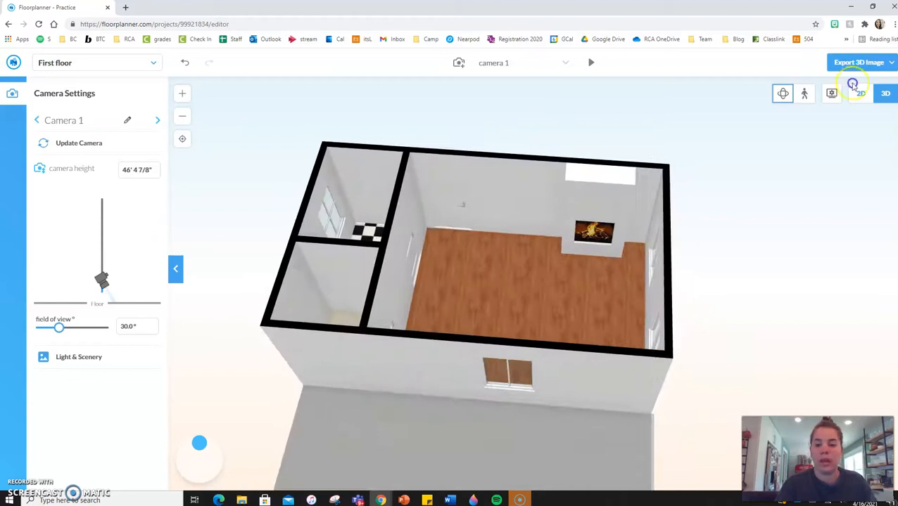
{"action": "left_click", "coordinate": [859, 95]}
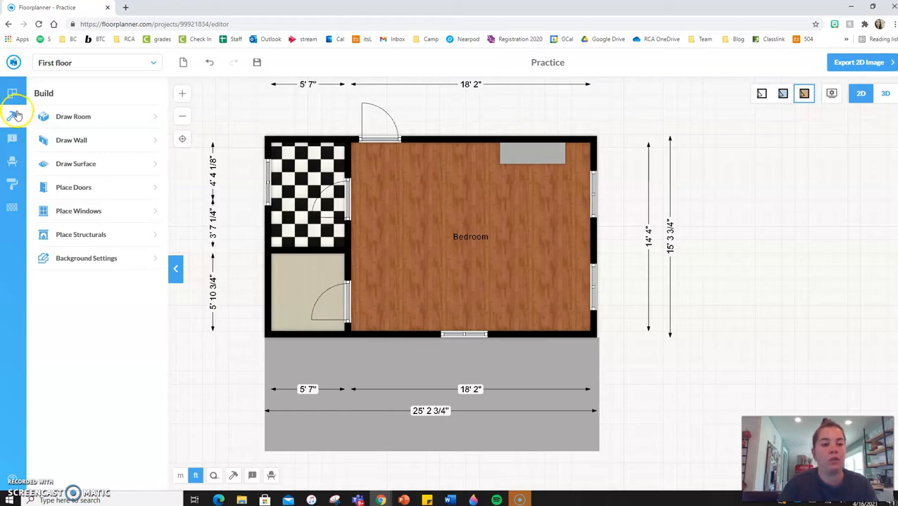
Step: Open the paint colours and browse the yellow, purple and green ranges, ending on the green-teal range
{"action": "left_click", "coordinate": [12, 185]}
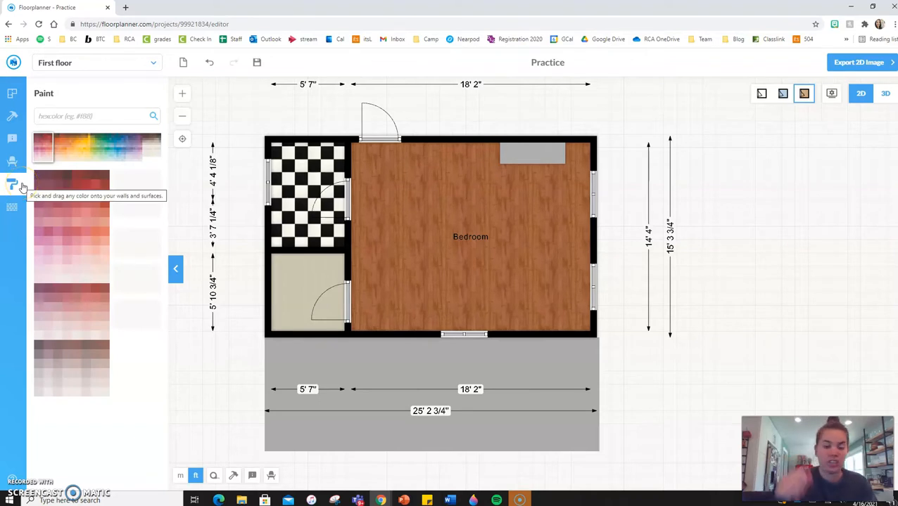
{"action": "left_click", "coordinate": [90, 150]}
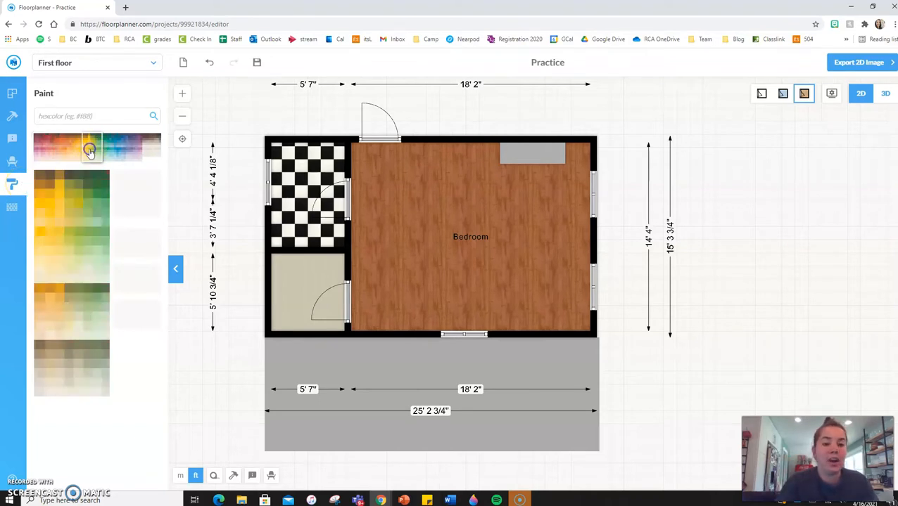
{"action": "left_click", "coordinate": [108, 149]}
{"action": "left_click", "coordinate": [136, 146]}
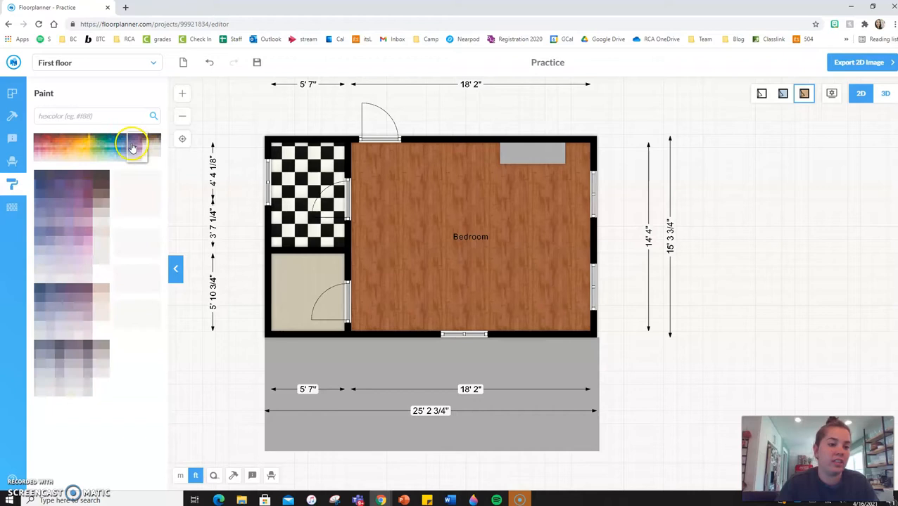
{"action": "left_click", "coordinate": [99, 148]}
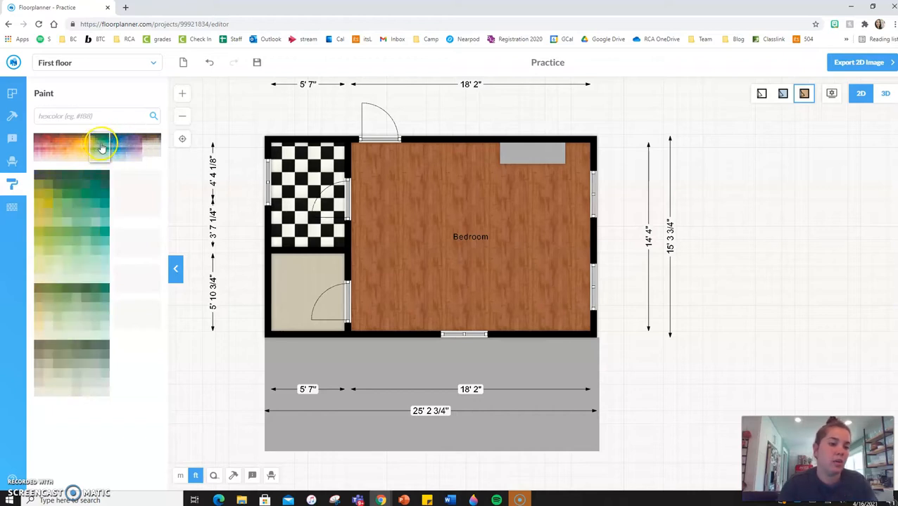
{"action": "left_click", "coordinate": [107, 148]}
{"action": "left_click", "coordinate": [102, 146]}
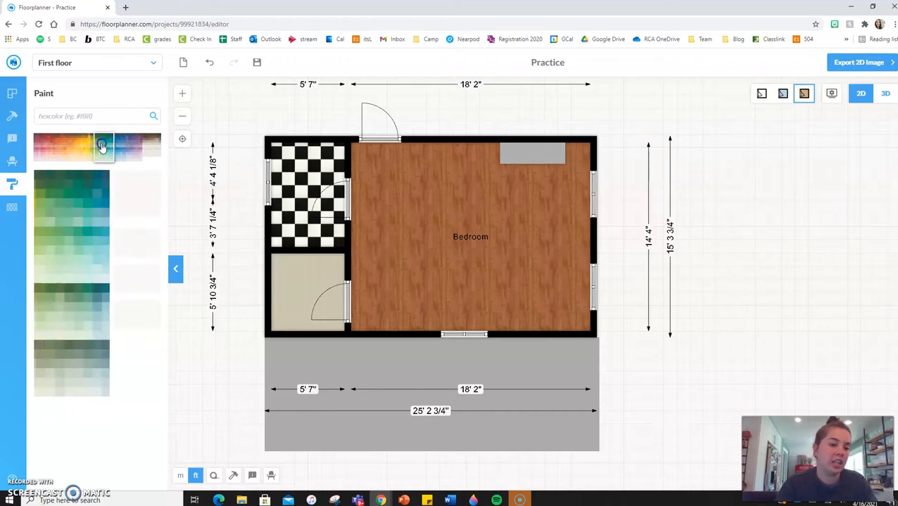
Step: Try Grecian Spa 3 and Green Parrot 3, and settle on the Peppermint Beach shade #90C3B0
{"action": "left_click", "coordinate": [90, 254]}
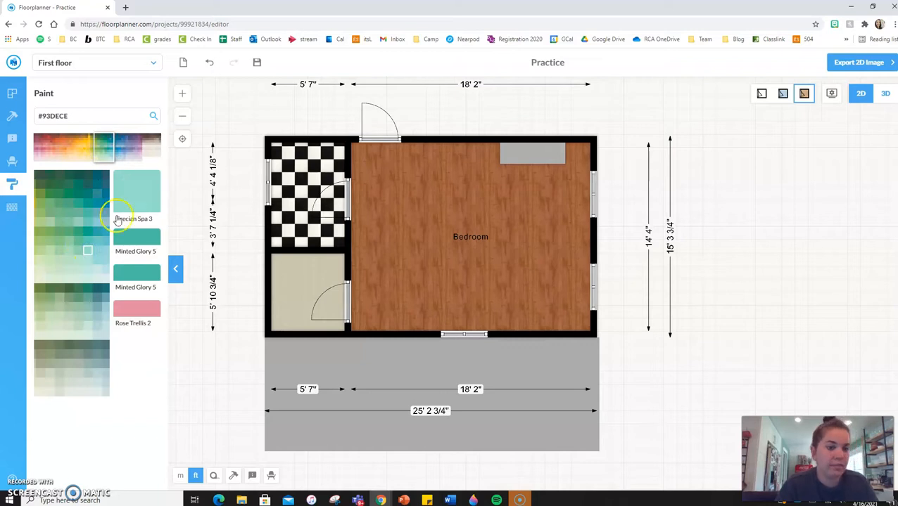
{"action": "left_click", "coordinate": [52, 249]}
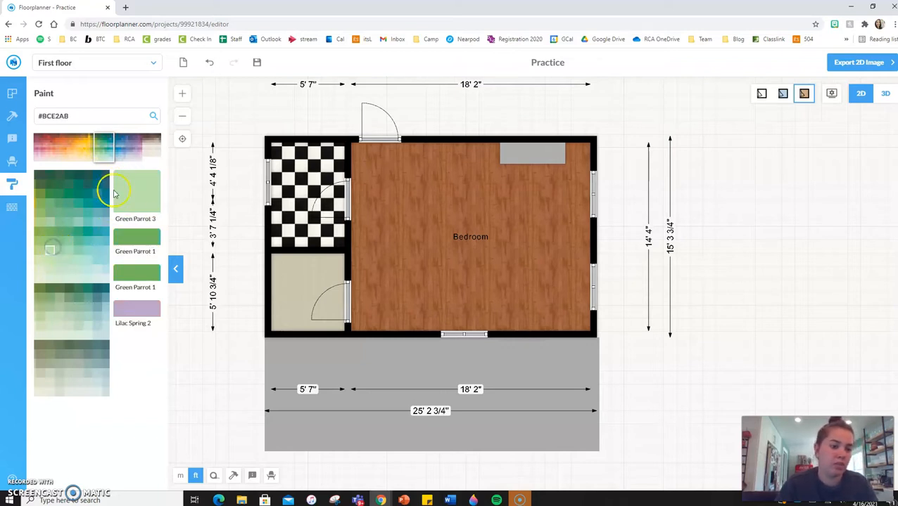
{"action": "left_click", "coordinate": [88, 312]}
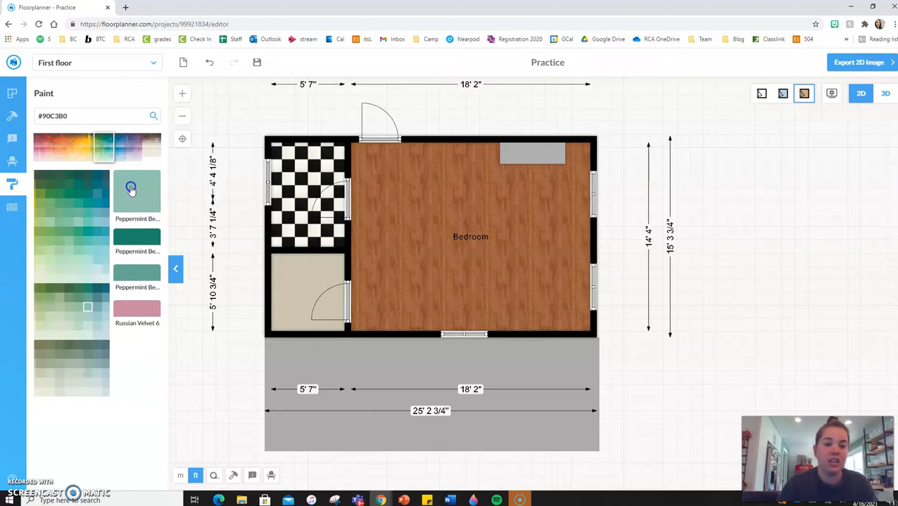
Step: Paint the bedroom side of the top wall and of the walls shared with the two small rooms in #90C3B0
{"action": "mouse_move", "coordinate": [130, 188]}
{"action": "left_mouse_down"}
{"action": "mouse_move", "coordinate": [229, 222]}
{"action": "mouse_move", "coordinate": [420, 156]}
{"action": "mouse_move", "coordinate": [419, 142]}
{"action": "left_mouse_up"}
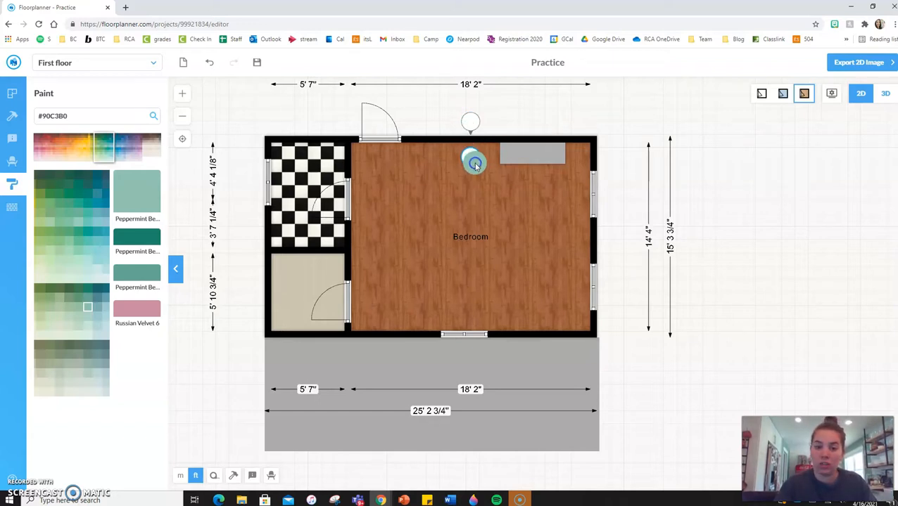
{"action": "left_click", "coordinate": [441, 143]}
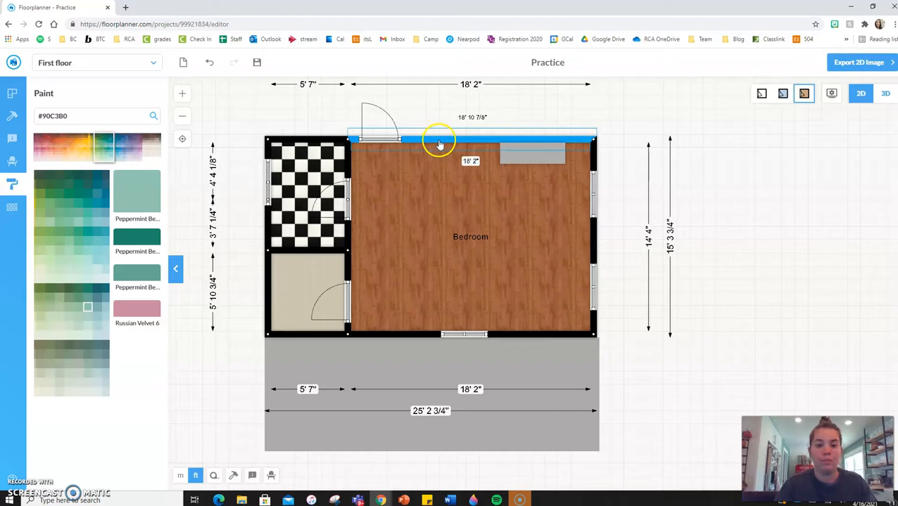
{"action": "left_click", "coordinate": [130, 190]}
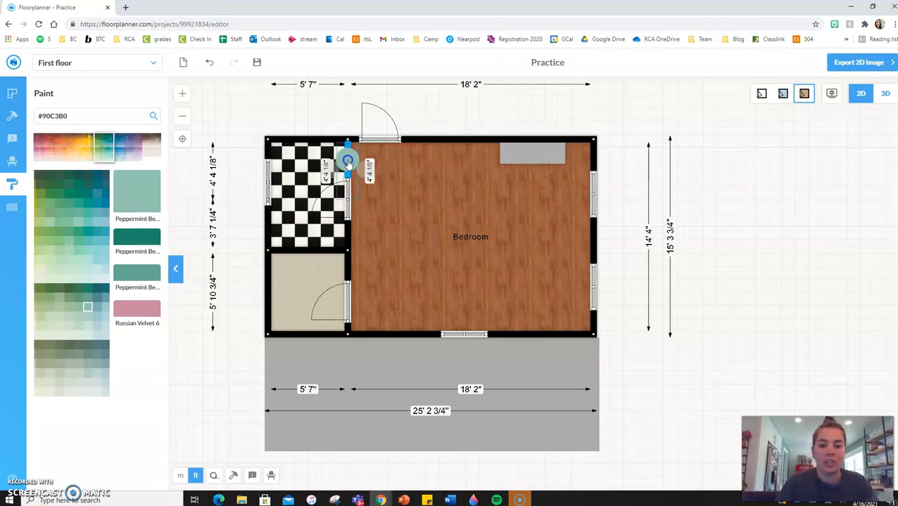
{"action": "left_click", "coordinate": [226, 161]}
{"action": "left_click", "coordinate": [144, 191]}
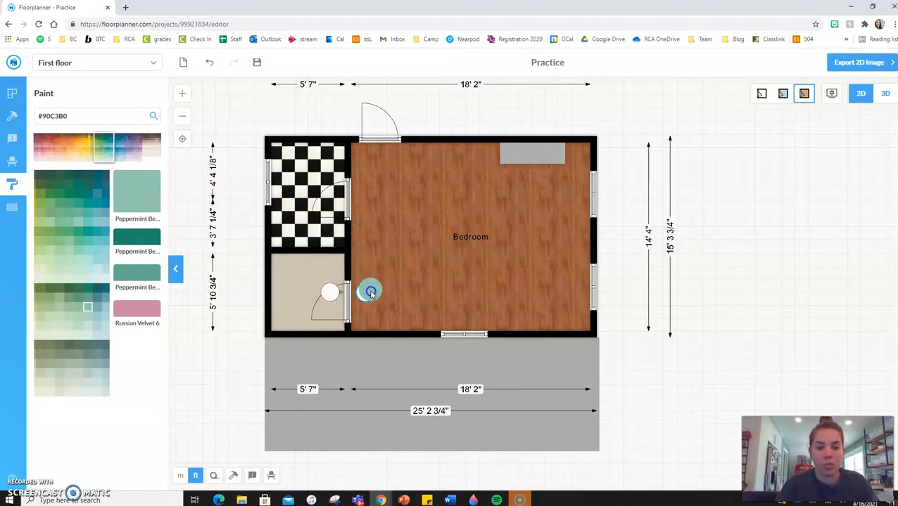
{"action": "left_click", "coordinate": [347, 341]}
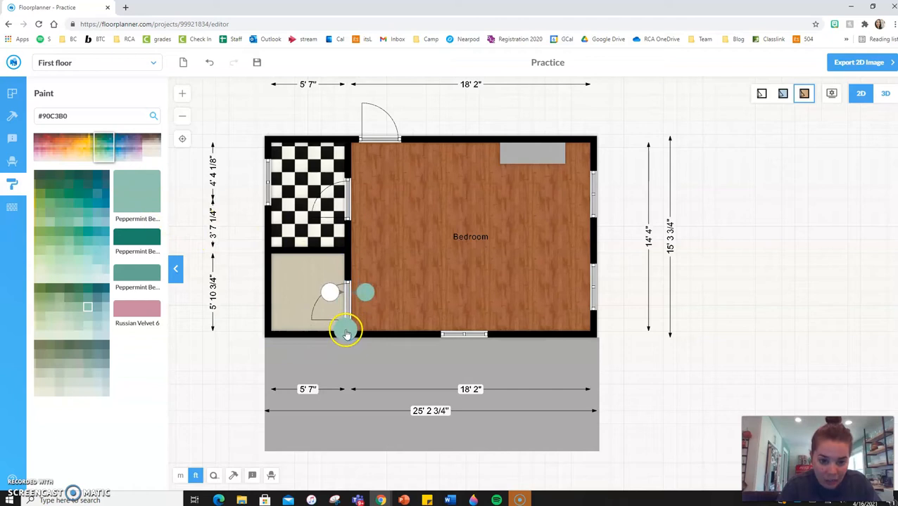
{"action": "left_click", "coordinate": [349, 331]}
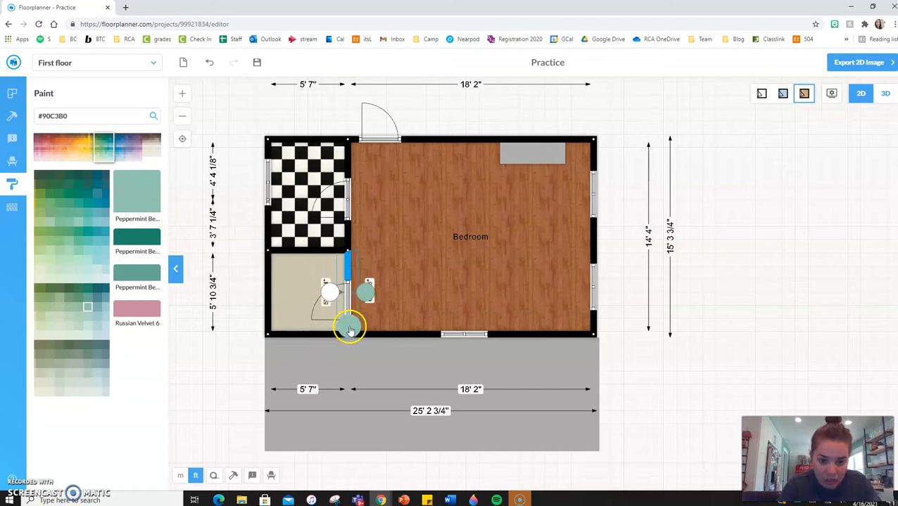
Step: Examine the wall between the bedroom and the lower small room up close and check its wall finish
{"action": "left_click", "coordinate": [185, 92]}
{"action": "left_click", "coordinate": [186, 187]}
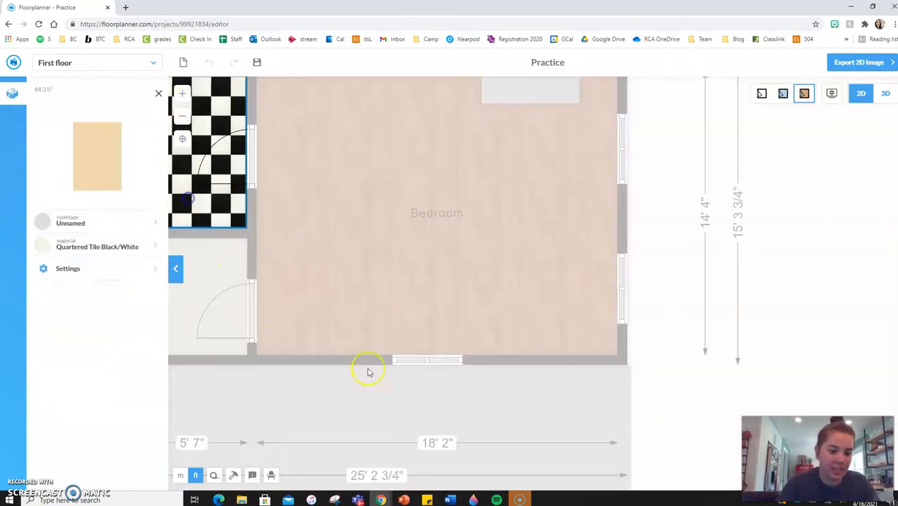
{"action": "left_click", "coordinate": [650, 425]}
{"action": "left_click_drag", "start_coordinate": [647, 413], "coordinate": [761, 322]}
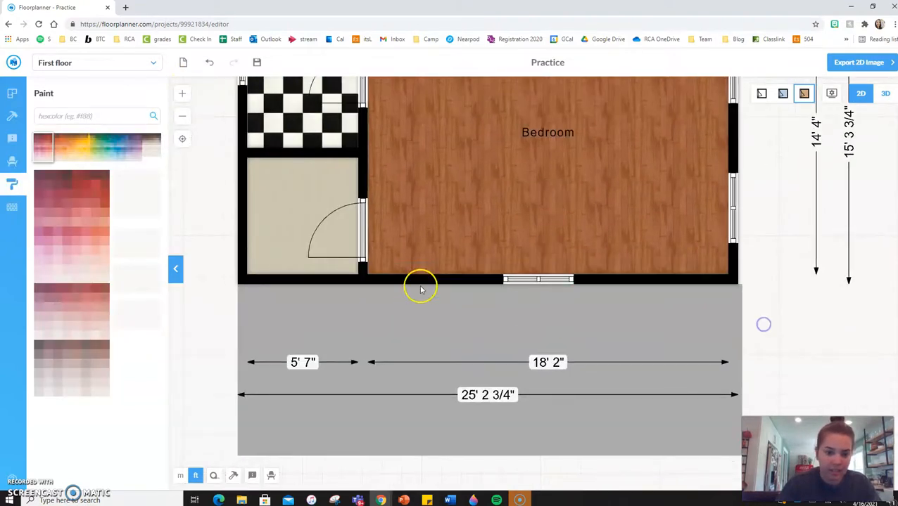
{"action": "scroll", "coordinate": [420, 295], "scroll_direction": "up", "scroll_amount": 3}
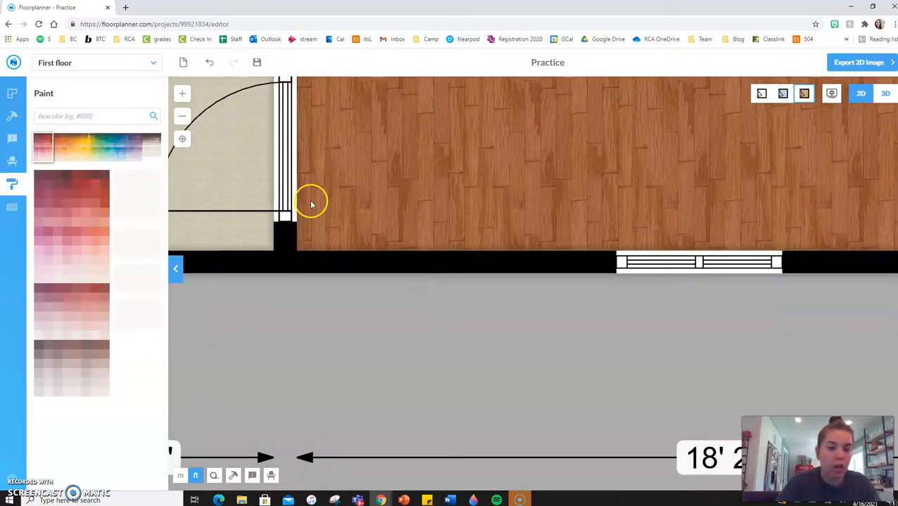
{"action": "left_click_drag", "start_coordinate": [333, 306], "coordinate": [351, 417]}
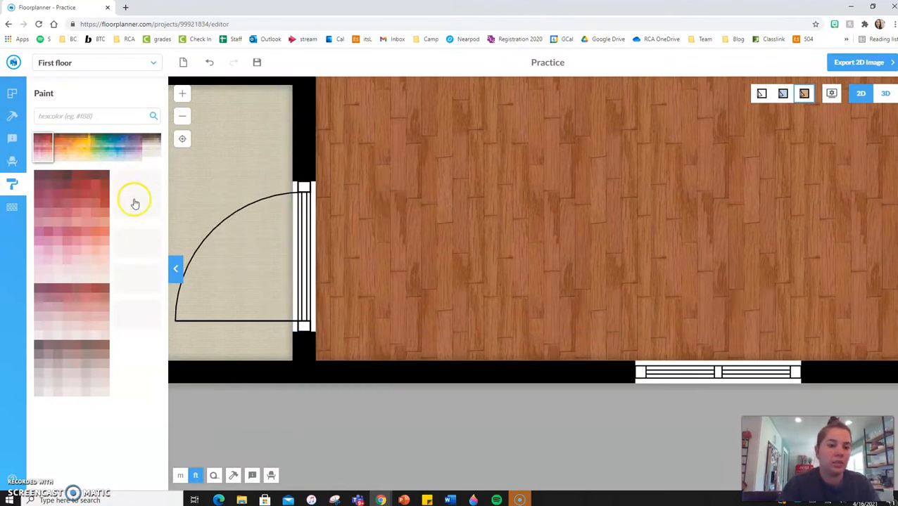
{"action": "left_click", "coordinate": [304, 157]}
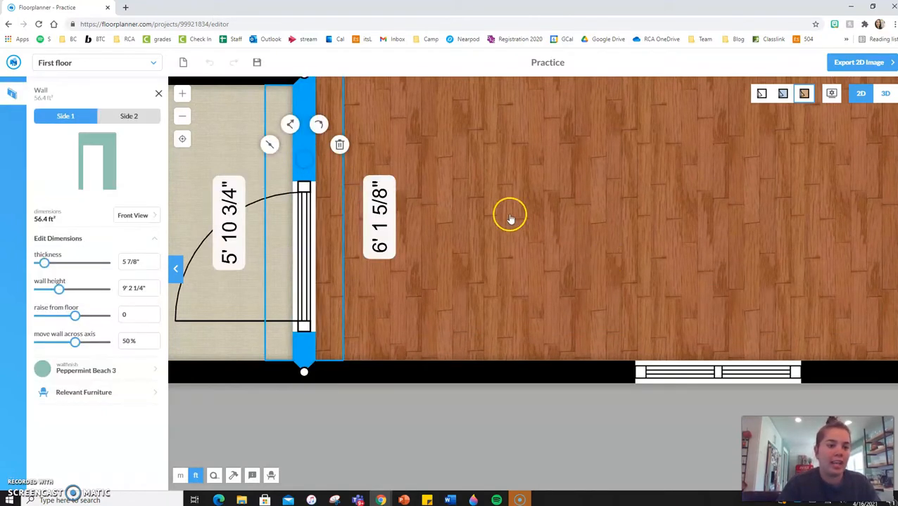
{"action": "scroll", "coordinate": [601, 268], "scroll_direction": "down", "scroll_amount": 3}
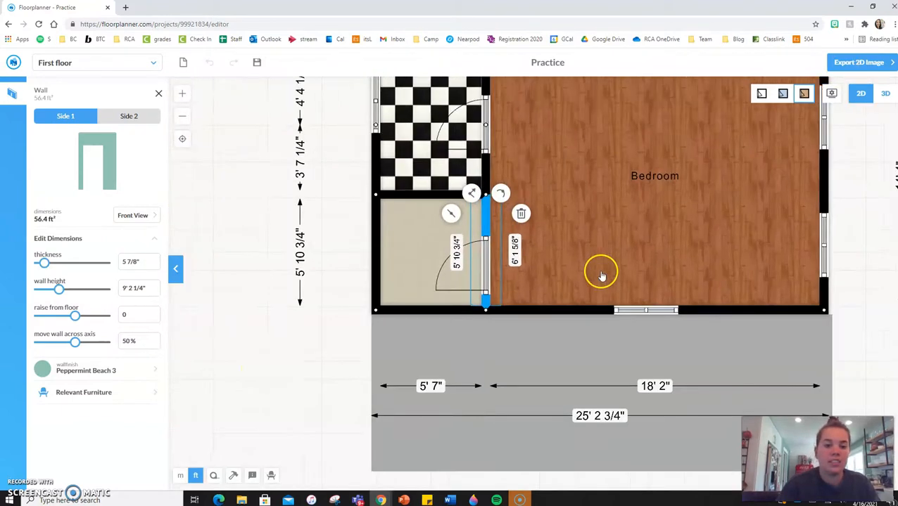
{"action": "left_click", "coordinate": [296, 380]}
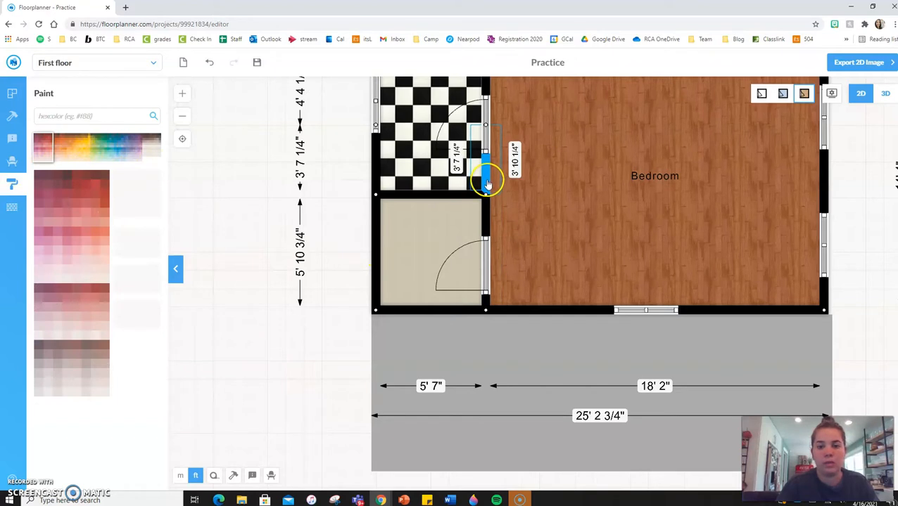
Step: Take Peppermint Beach 3 from the finish of the wall beside the upper small room and apply it to the bedroom's remaining walls
{"action": "left_click", "coordinate": [486, 182]}
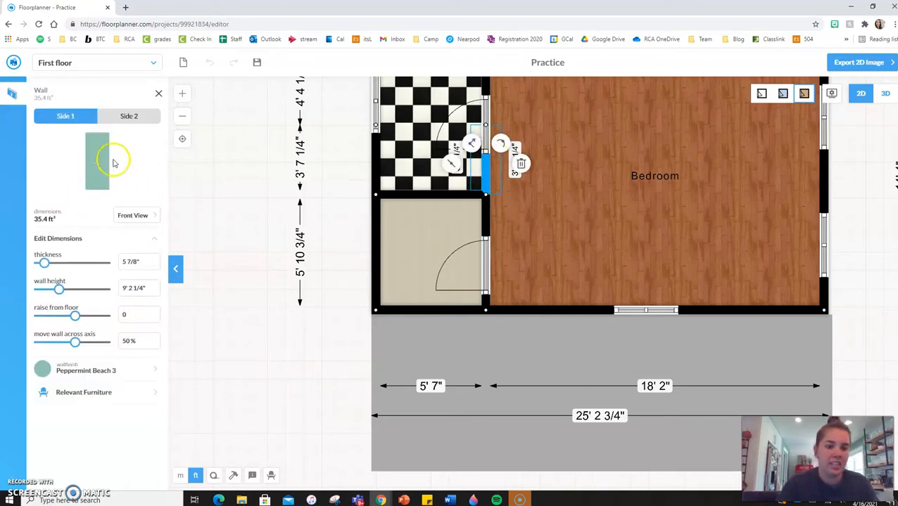
{"action": "left_click", "coordinate": [74, 372]}
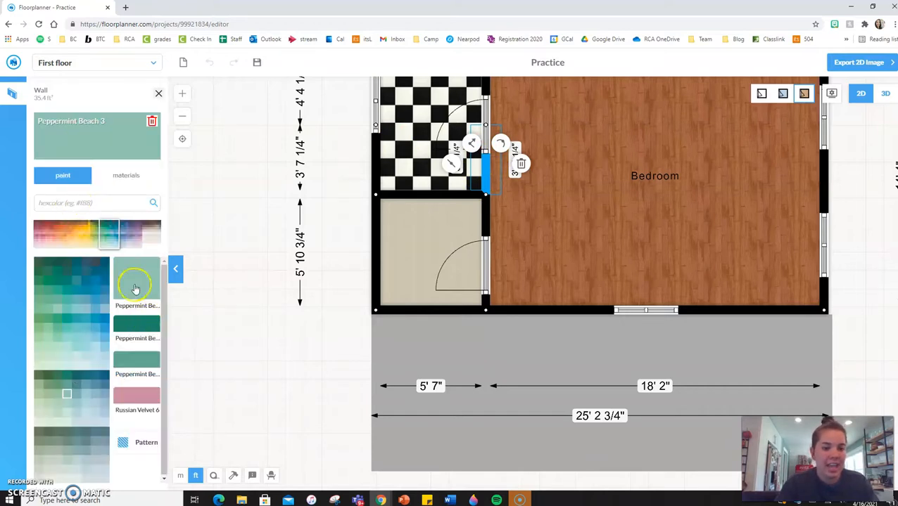
{"action": "left_click", "coordinate": [135, 285]}
{"action": "mouse_move", "coordinate": [131, 287]}
{"action": "left_mouse_down"}
{"action": "mouse_move", "coordinate": [178, 278]}
{"action": "mouse_move", "coordinate": [296, 326]}
{"action": "mouse_move", "coordinate": [521, 308]}
{"action": "mouse_move", "coordinate": [536, 316]}
{"action": "mouse_move", "coordinate": [669, 288]}
{"action": "mouse_move", "coordinate": [655, 294]}
{"action": "left_mouse_up"}
{"action": "left_click", "coordinate": [789, 278]}
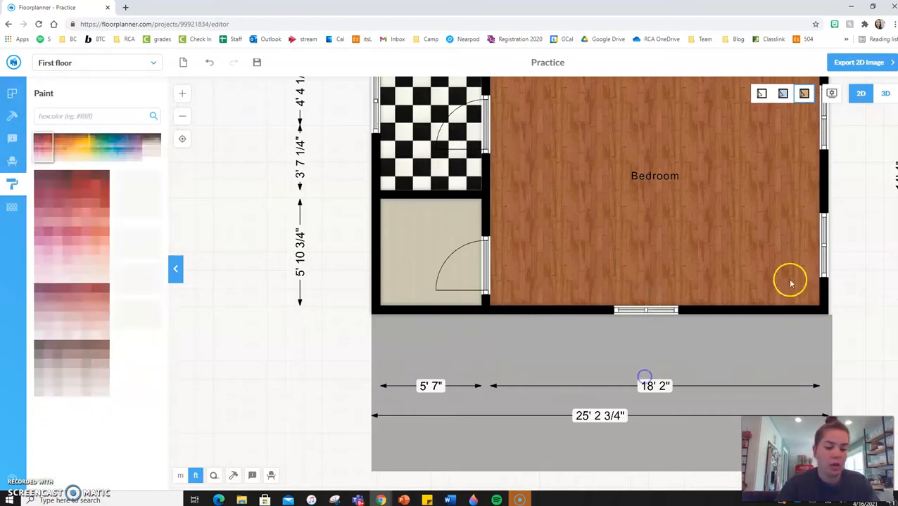
Step: Select the bedroom's bottom wall and open its wall finish to choose another paint
{"action": "mouse_move", "coordinate": [856, 156]}
{"action": "left_mouse_down"}
{"action": "mouse_move", "coordinate": [734, 249]}
{"action": "mouse_move", "coordinate": [692, 264]}
{"action": "left_mouse_up"}
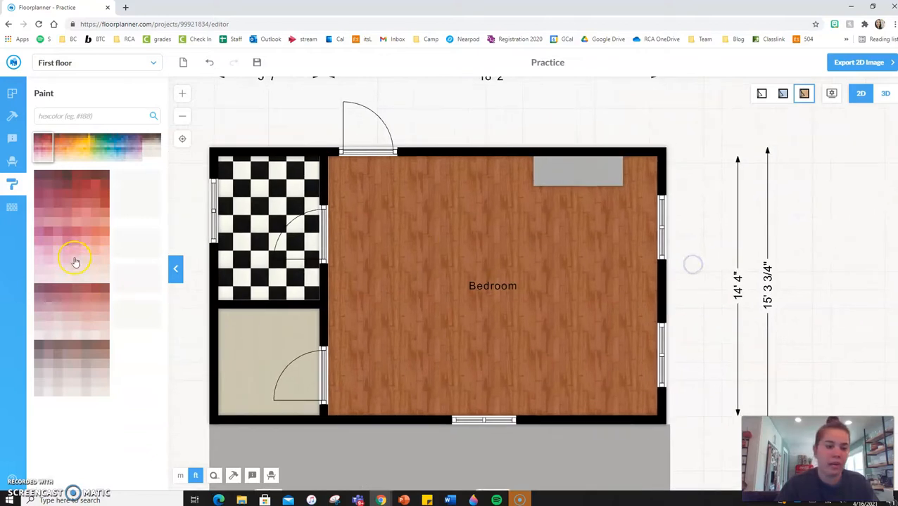
{"action": "left_click", "coordinate": [266, 421]}
{"action": "left_click", "coordinate": [343, 416]}
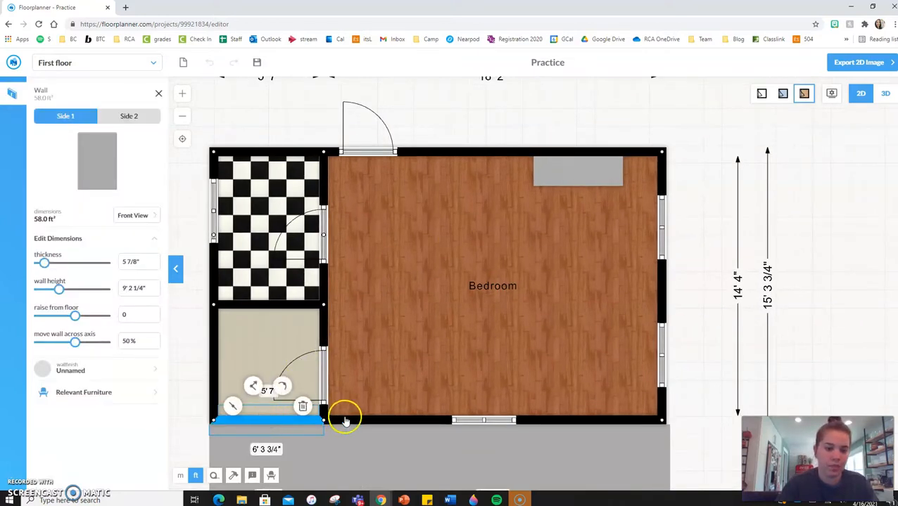
{"action": "left_click", "coordinate": [346, 420]}
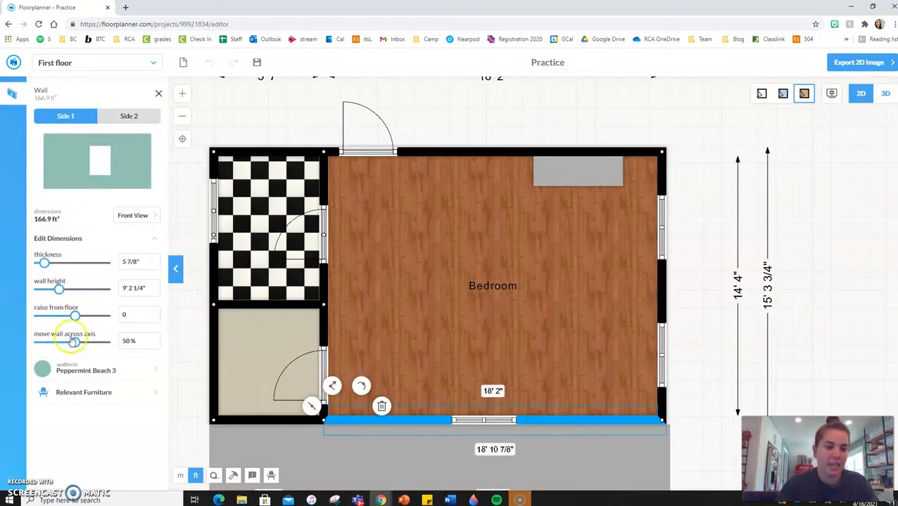
{"action": "left_click", "coordinate": [68, 370]}
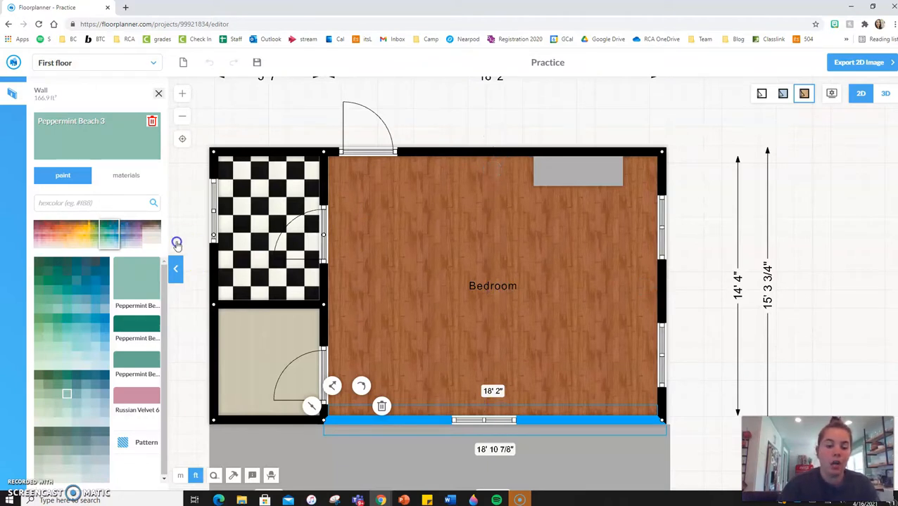
Step: Choose the yellow paint Sunflower Symphony 5 (#FFC43C) and apply it to the walls of the upper small room
{"action": "left_click", "coordinate": [73, 240]}
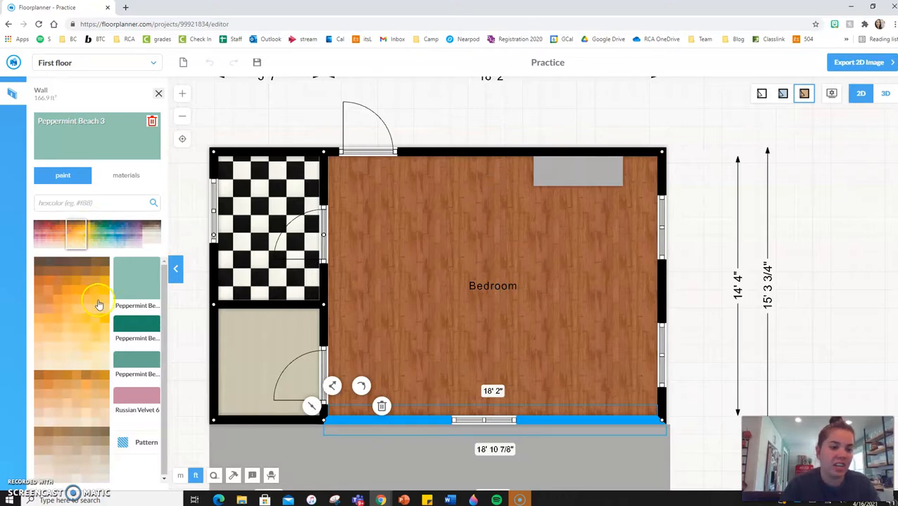
{"action": "left_click", "coordinate": [96, 301]}
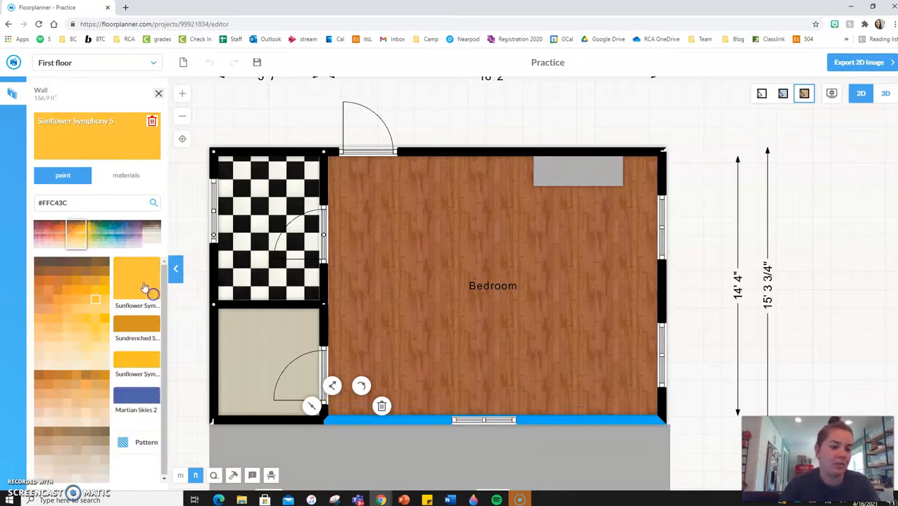
{"action": "left_click_drag", "start_coordinate": [140, 280], "coordinate": [266, 170]}
{"action": "left_click_drag", "start_coordinate": [123, 286], "coordinate": [308, 272]}
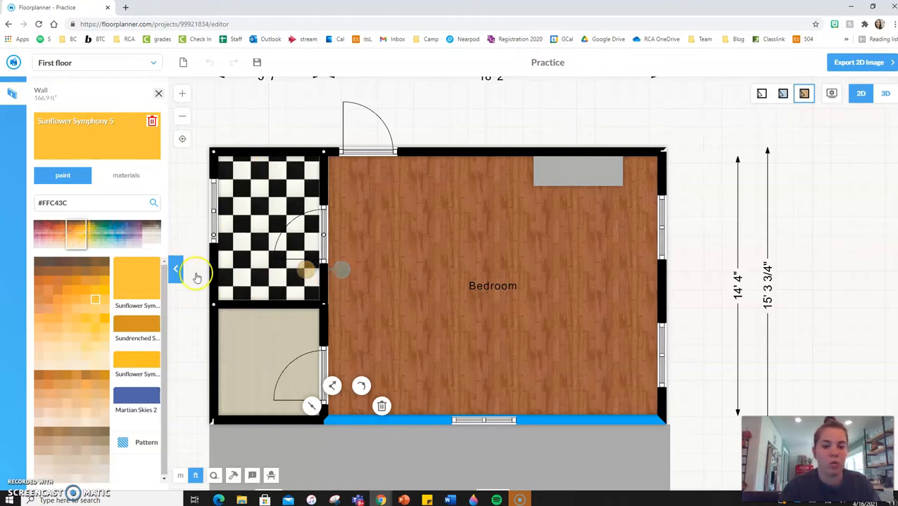
{"action": "left_click_drag", "start_coordinate": [137, 278], "coordinate": [306, 191]}
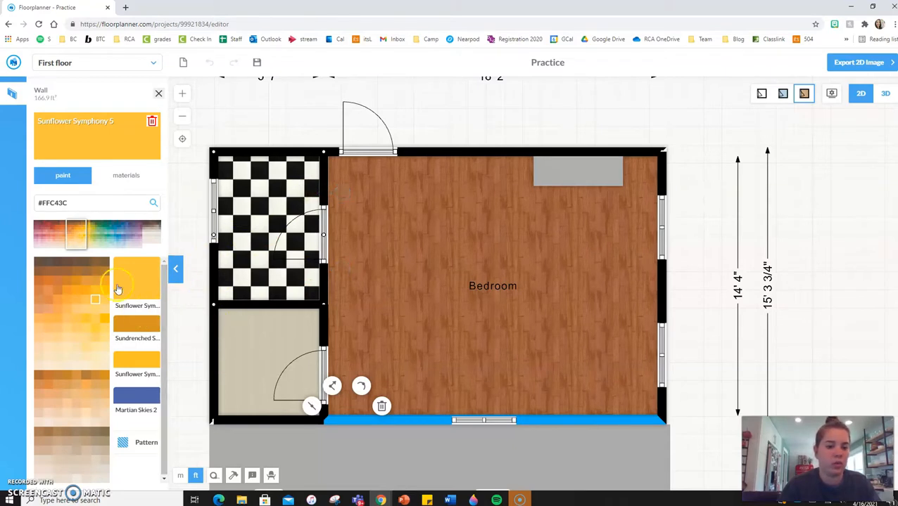
Step: Choose Lilac Heather 2 (#8E92B6), paint the lower small room's walls with it, and show the plan in 3D
{"action": "left_click", "coordinate": [128, 236]}
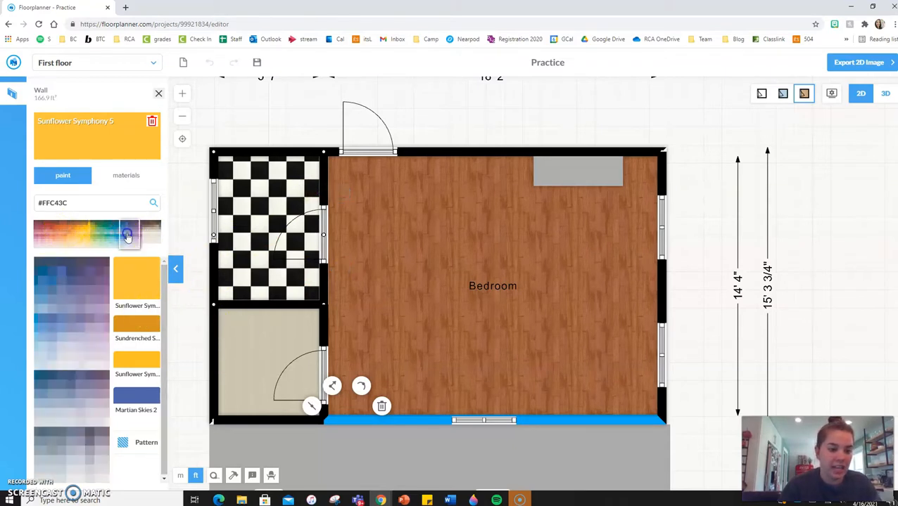
{"action": "left_click", "coordinate": [73, 331]}
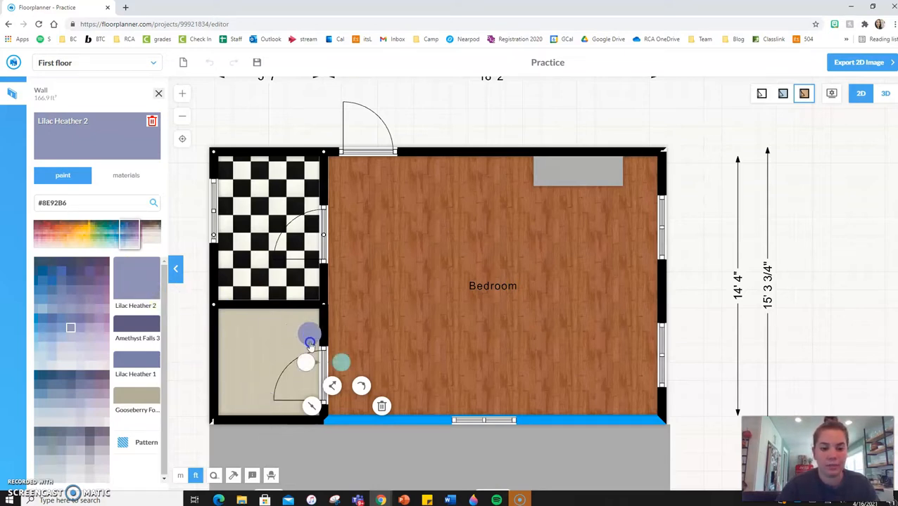
{"action": "left_click", "coordinate": [879, 95]}
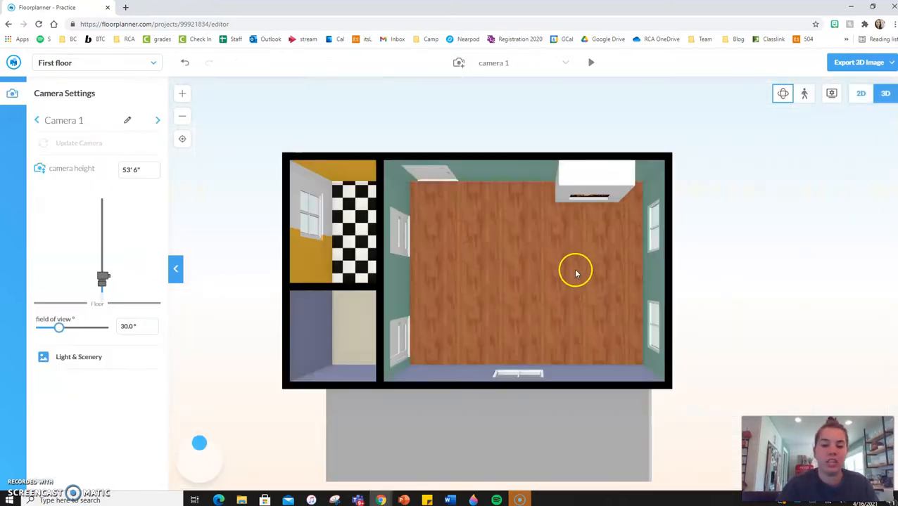
Step: Take Peppermint Beach 3 from the finish of the wall beside the lower small room and apply it to the bedroom's bottom wall
{"action": "left_click_drag", "start_coordinate": [575, 273], "coordinate": [554, 441]}
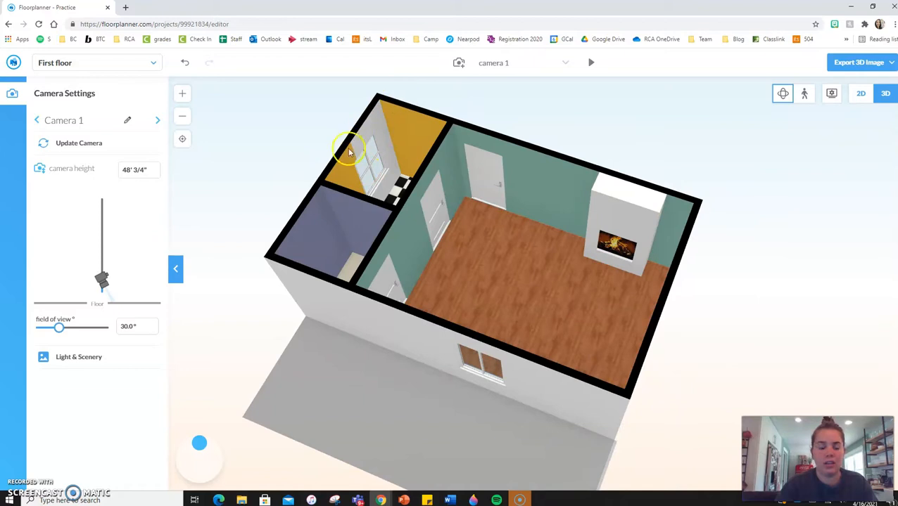
{"action": "left_click_drag", "start_coordinate": [551, 195], "coordinate": [437, 282]}
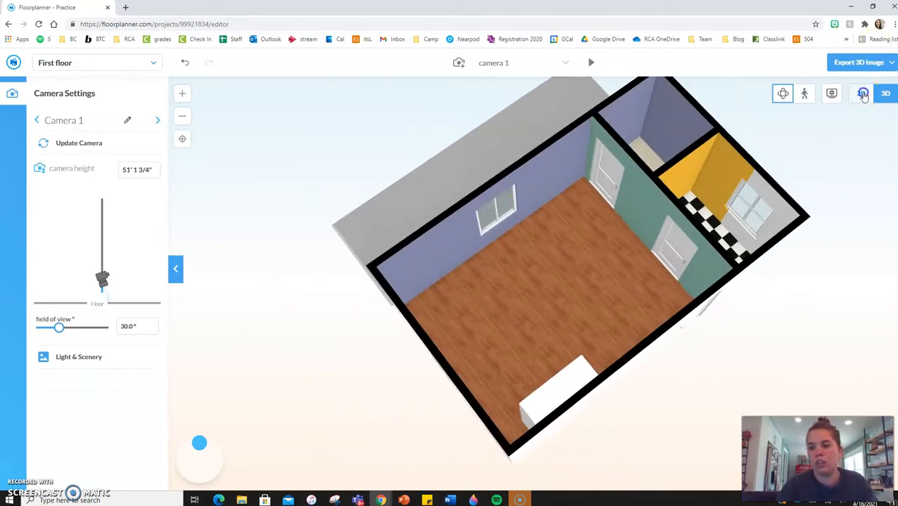
{"action": "left_click", "coordinate": [863, 96]}
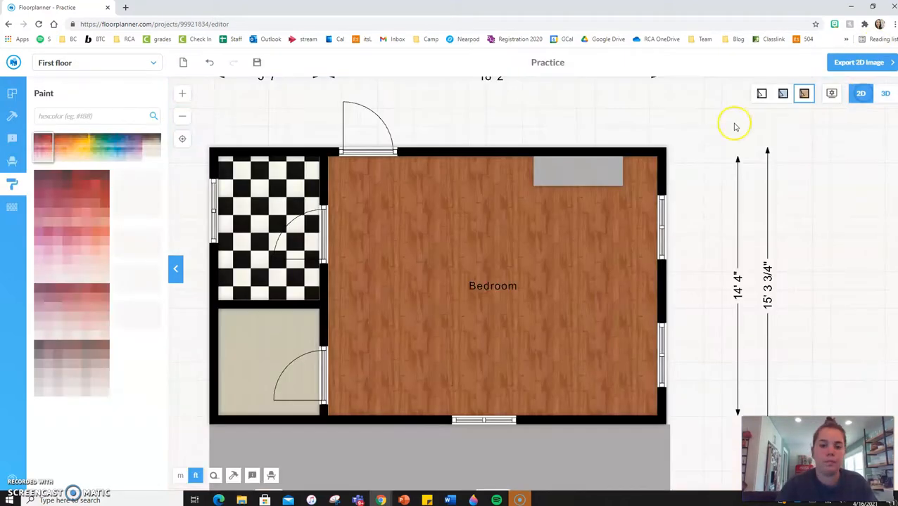
{"action": "left_click", "coordinate": [354, 425]}
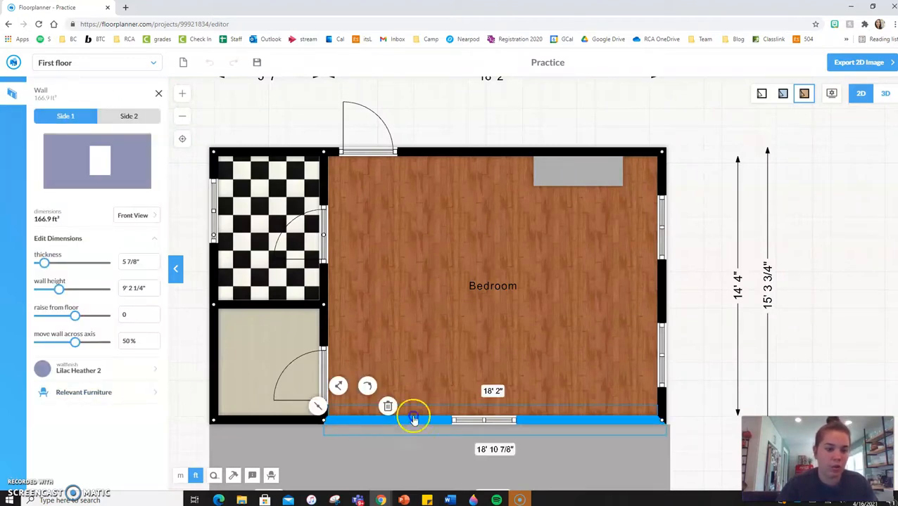
{"action": "left_click", "coordinate": [293, 423]}
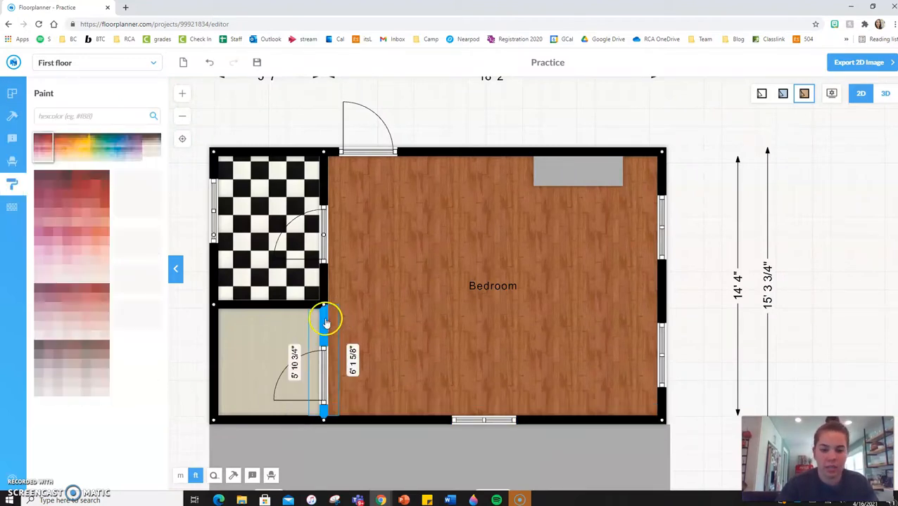
{"action": "left_click", "coordinate": [325, 322]}
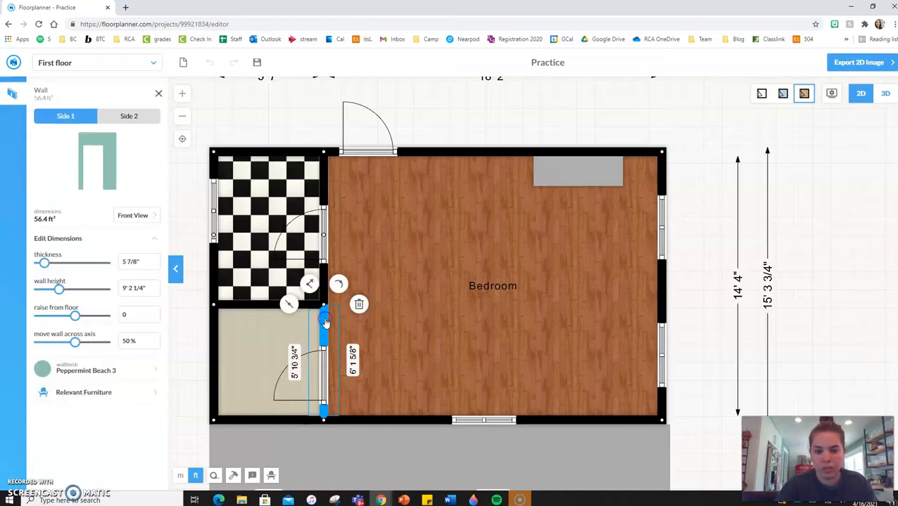
{"action": "left_click", "coordinate": [71, 371]}
{"action": "mouse_move", "coordinate": [138, 272]}
{"action": "left_mouse_down"}
{"action": "mouse_move", "coordinate": [397, 423]}
{"action": "mouse_move", "coordinate": [496, 399]}
{"action": "mouse_move", "coordinate": [276, 410]}
{"action": "mouse_move", "coordinate": [229, 294]}
{"action": "left_mouse_up"}
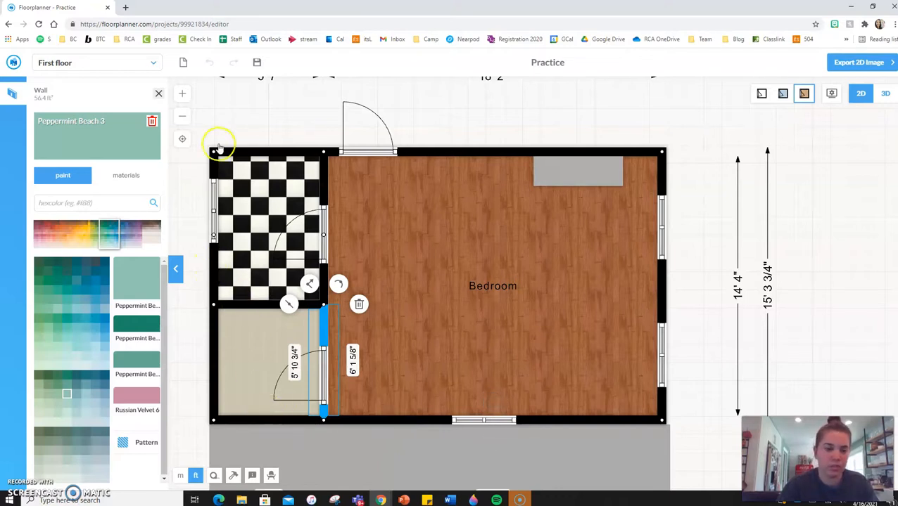
{"action": "left_click_drag", "start_coordinate": [194, 182], "coordinate": [201, 170]}
Step: Take Sunflower Symphony 5 from the upper small room's lower outer wall section, apply it to the unpainted section above, and check it in 3D
{"action": "left_click", "coordinate": [215, 171]}
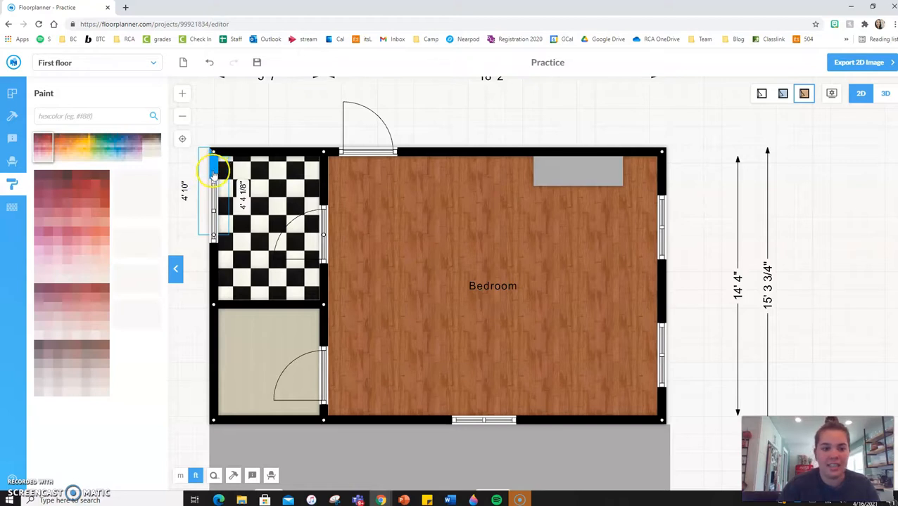
{"action": "left_click", "coordinate": [214, 287]}
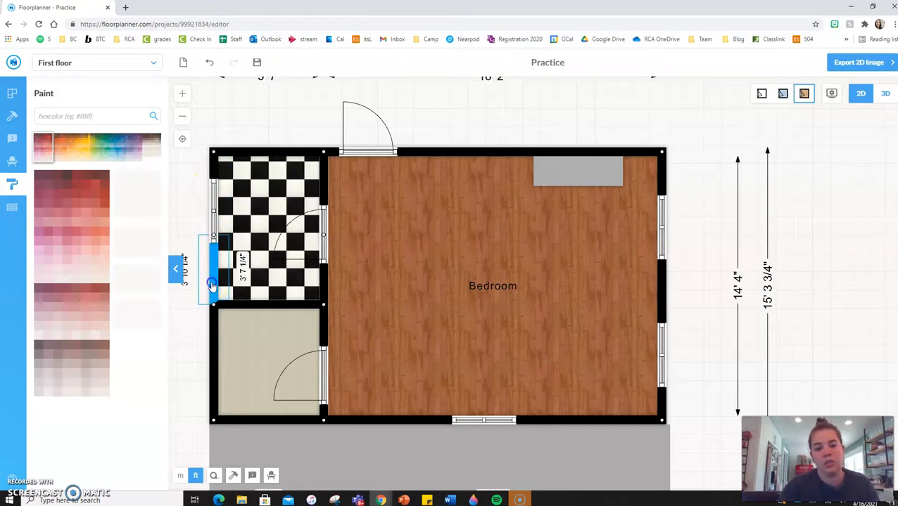
{"action": "left_click", "coordinate": [211, 283]}
{"action": "left_click", "coordinate": [213, 282]}
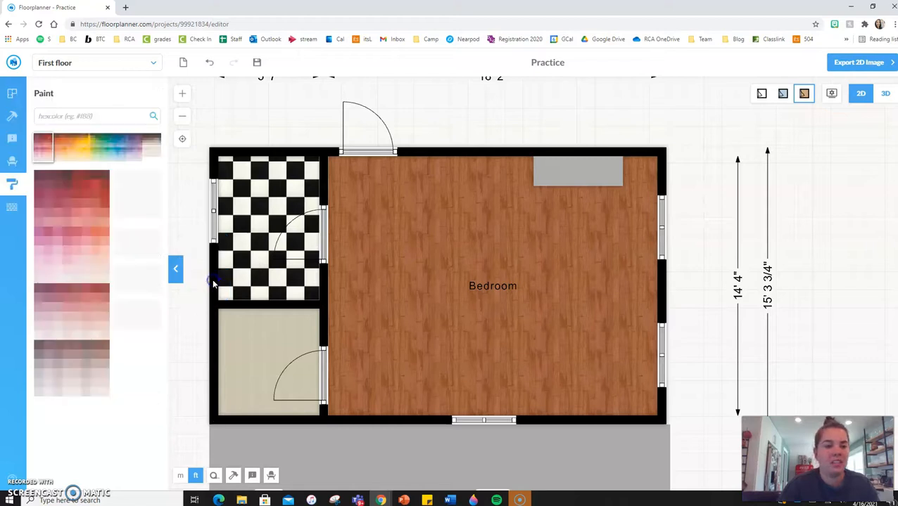
{"action": "left_click", "coordinate": [213, 271]}
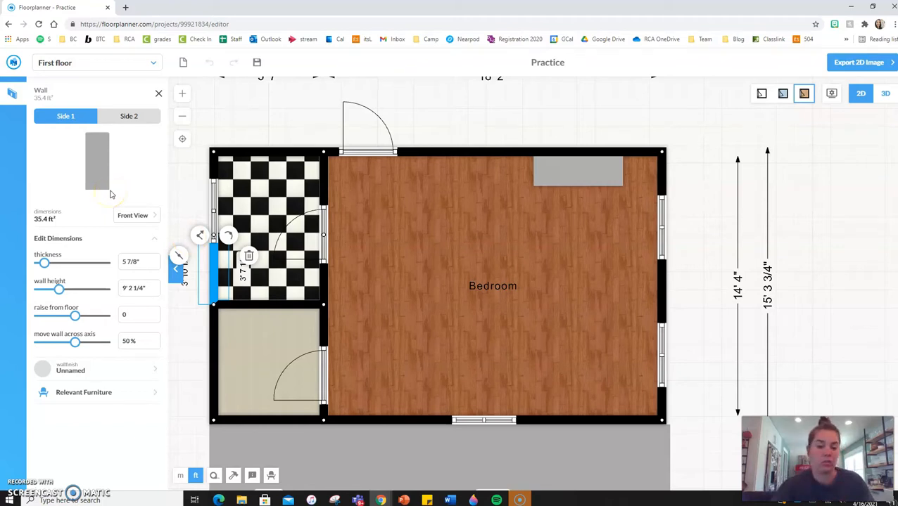
{"action": "left_click", "coordinate": [123, 118]}
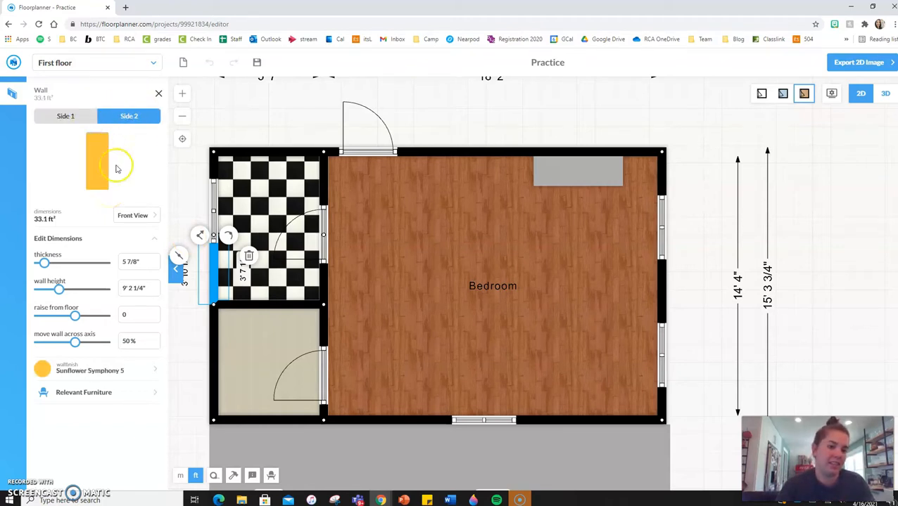
{"action": "left_click", "coordinate": [98, 372]}
{"action": "mouse_move", "coordinate": [141, 287]}
{"action": "left_mouse_down"}
{"action": "mouse_move", "coordinate": [210, 175]}
{"action": "mouse_move", "coordinate": [236, 196]}
{"action": "left_mouse_up"}
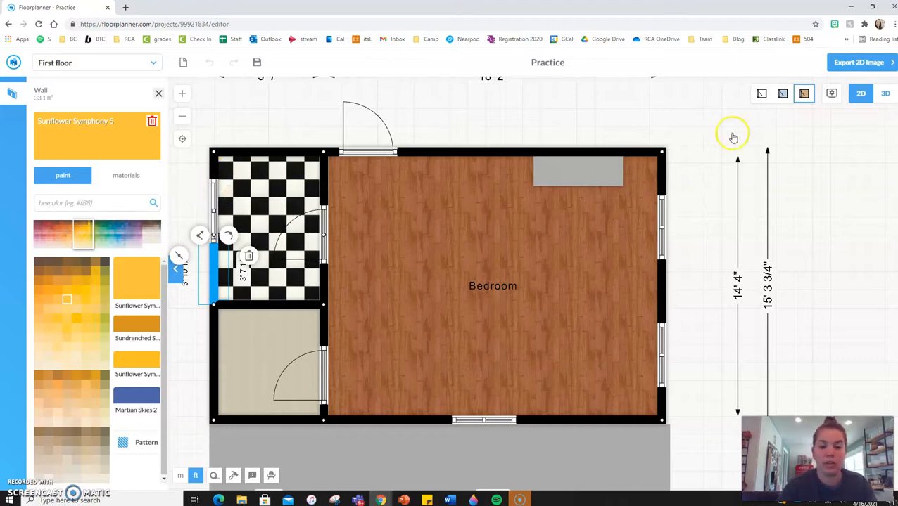
{"action": "left_click", "coordinate": [884, 94]}
{"action": "left_click_drag", "start_coordinate": [732, 267], "coordinate": [709, 289]}
{"action": "left_click_drag", "start_coordinate": [315, 161], "coordinate": [296, 213]}
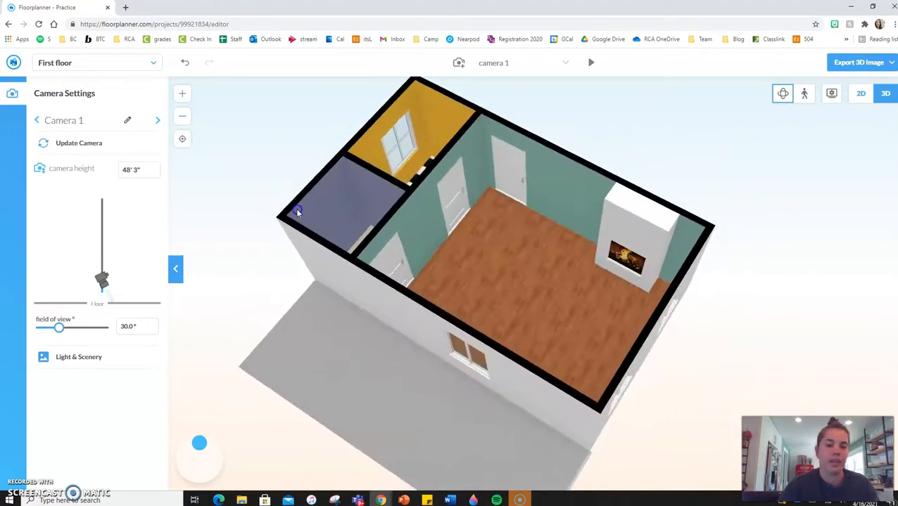
Step: Return to the 2D plan, bring the bottom outer walls into view, and search the material library for brick
{"action": "left_click", "coordinate": [863, 95]}
{"action": "left_click_drag", "start_coordinate": [707, 355], "coordinate": [725, 223]}
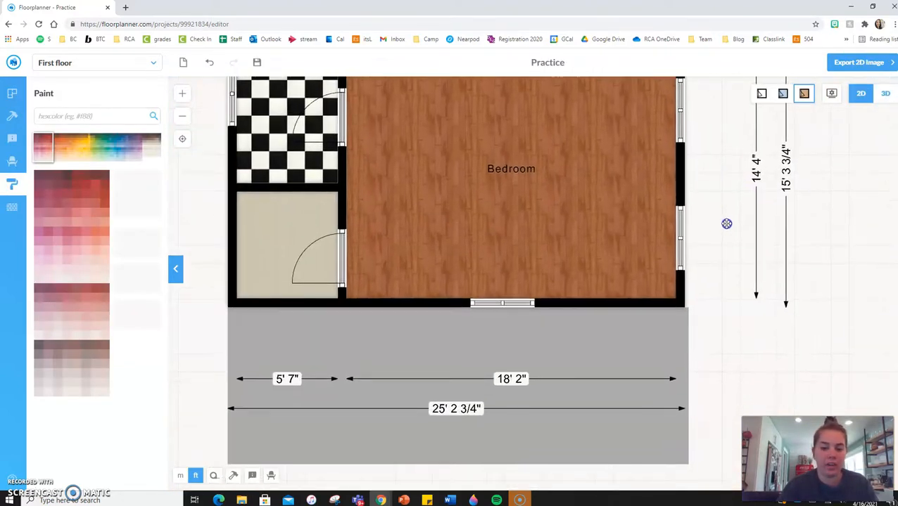
{"action": "left_click", "coordinate": [431, 311]}
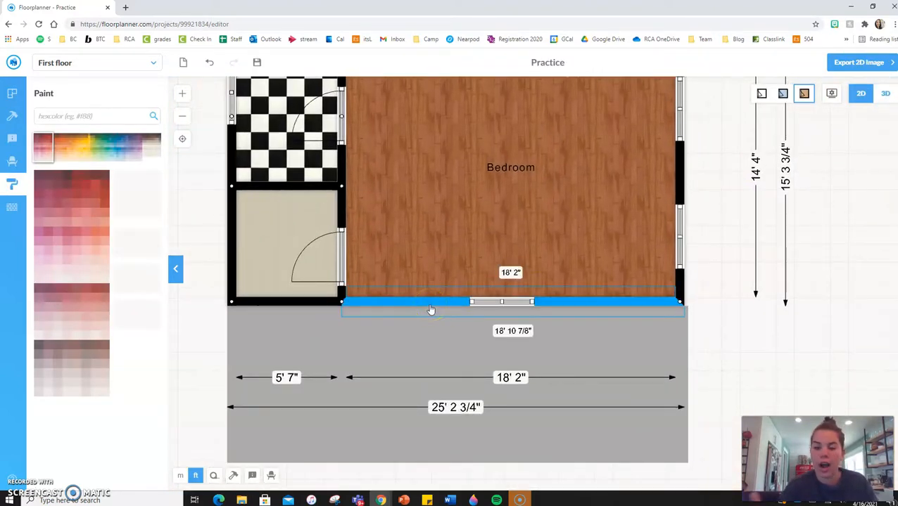
{"action": "left_click", "coordinate": [12, 208]}
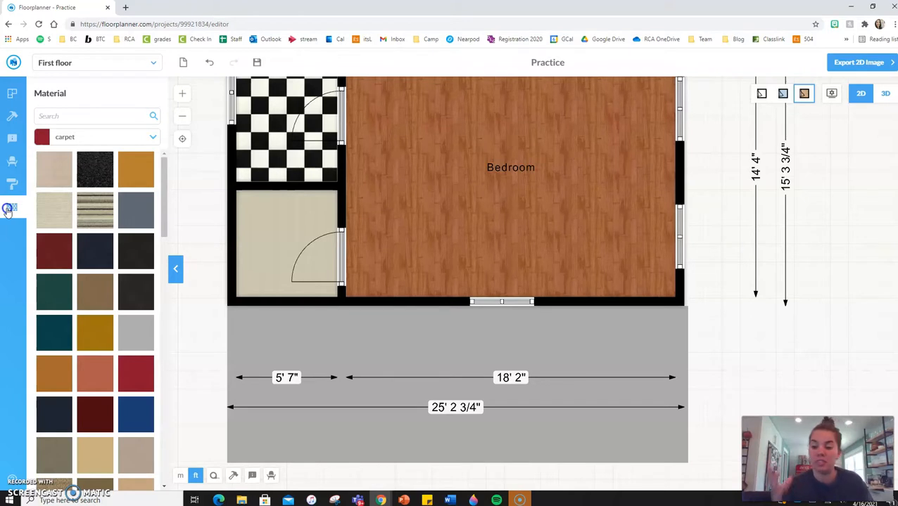
{"action": "left_click", "coordinate": [58, 119]}
{"action": "type", "text": "brivk"}
{"action": "key", "text": "Return"}
{"action": "left_click", "coordinate": [57, 120]}
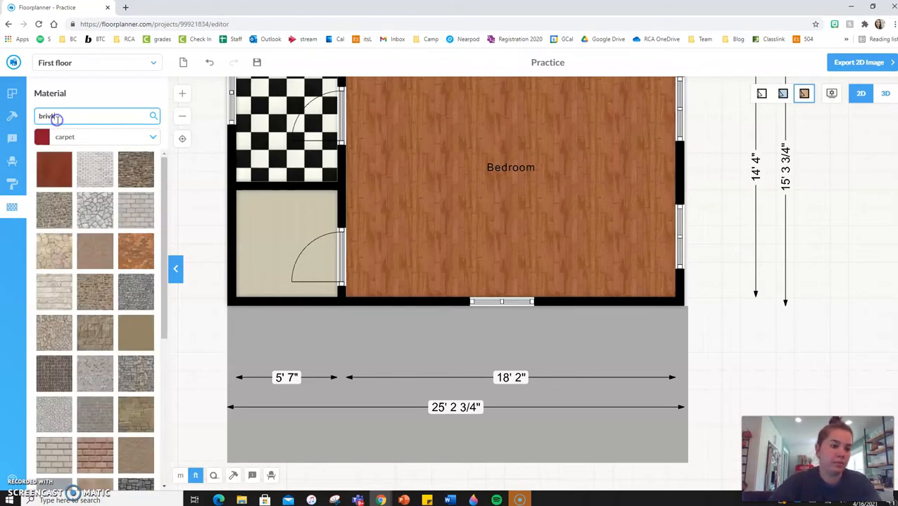
{"action": "type", "text": "k"}
{"action": "key", "text": "Return"}
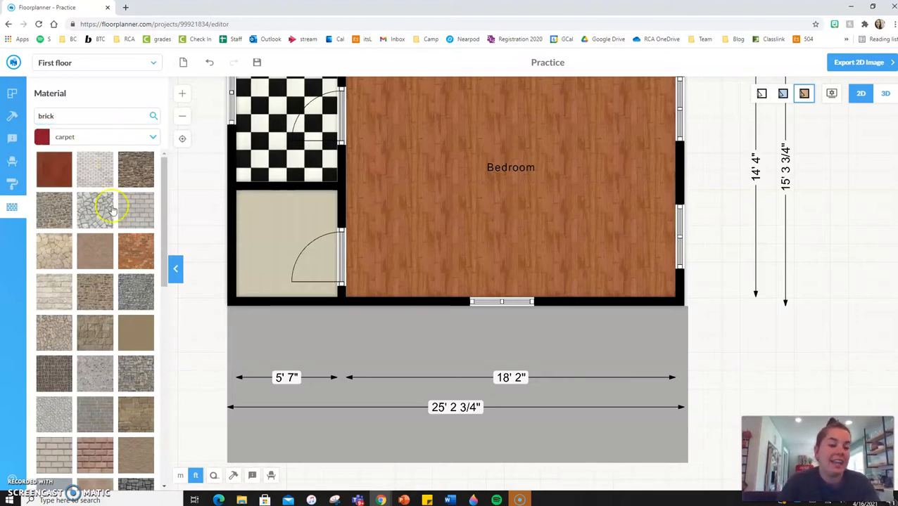
Step: Apply a red brick material to the outer side of both bottom exterior walls, inspect the exterior in 3D, and return to 2D
{"action": "scroll", "coordinate": [157, 246], "scroll_direction": "down", "scroll_amount": 5}
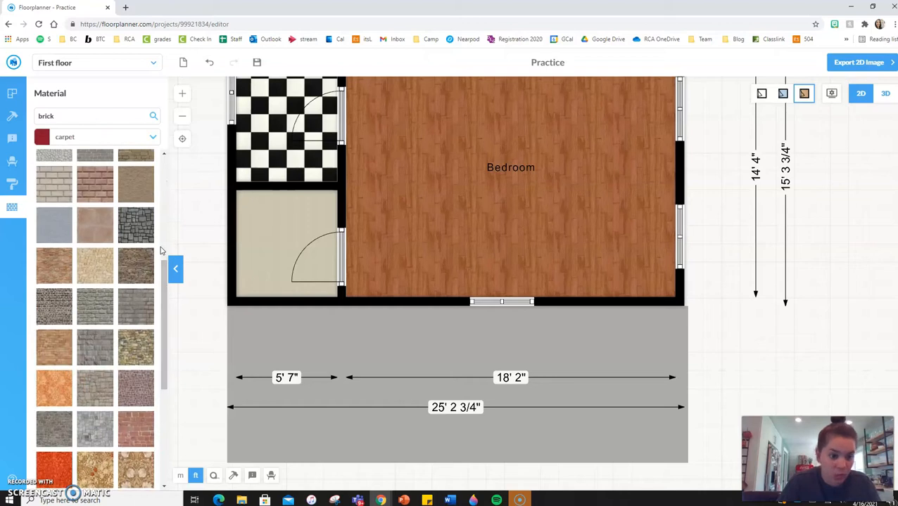
{"action": "scroll", "coordinate": [133, 357], "scroll_direction": "down", "scroll_amount": 4}
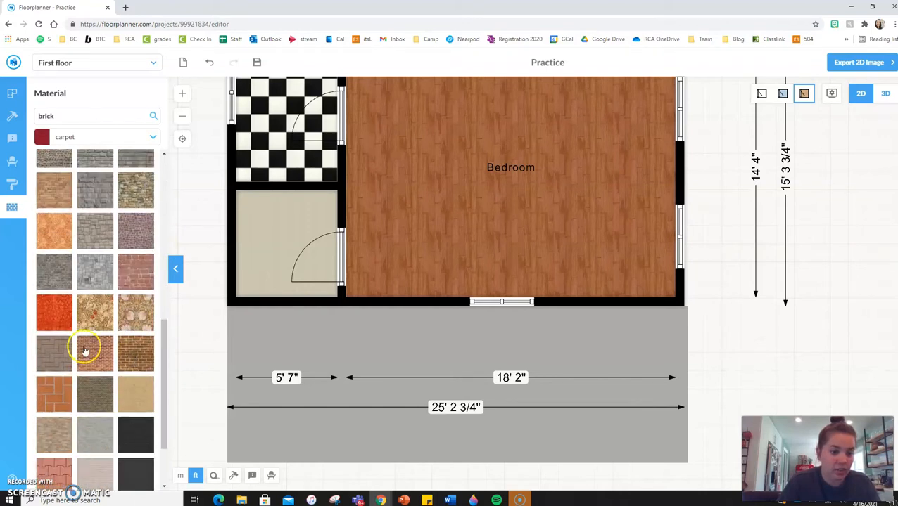
{"action": "left_click_drag", "start_coordinate": [95, 358], "coordinate": [516, 325]}
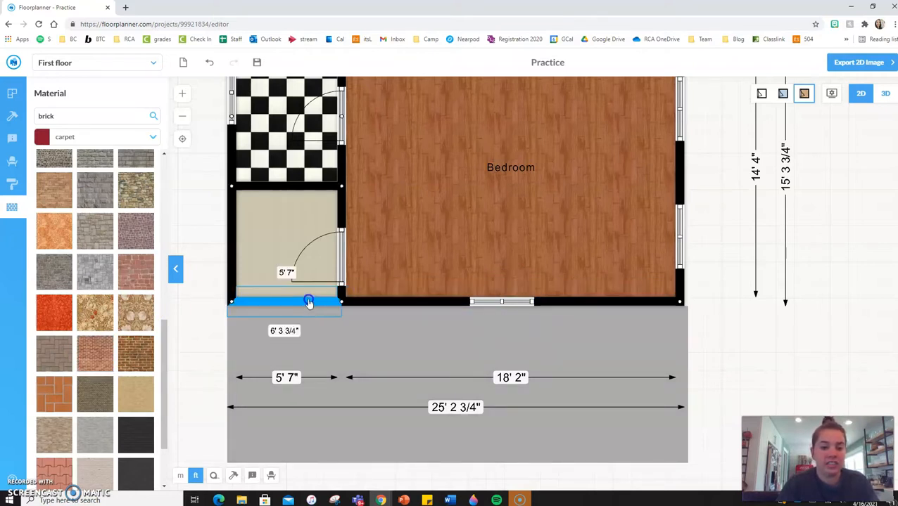
{"action": "left_click_drag", "start_coordinate": [93, 351], "coordinate": [287, 316]}
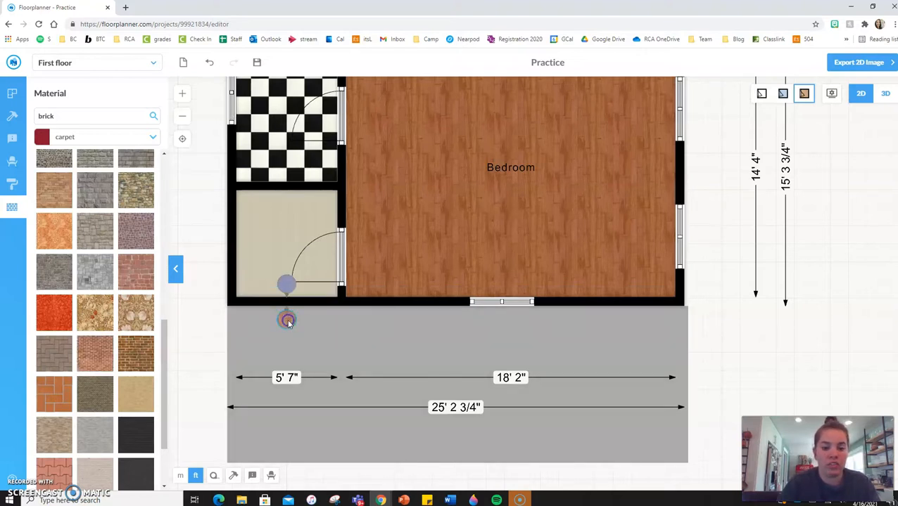
{"action": "left_click", "coordinate": [886, 93]}
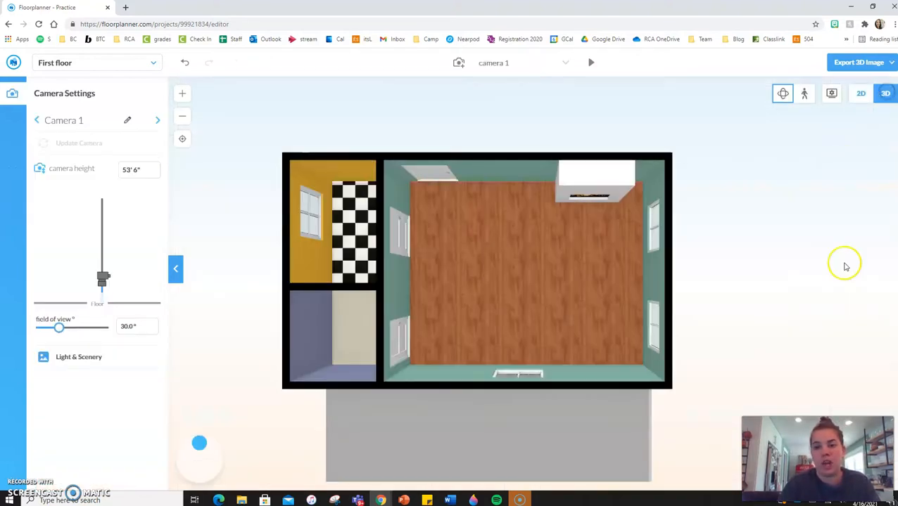
{"action": "left_click_drag", "start_coordinate": [767, 266], "coordinate": [764, 203]}
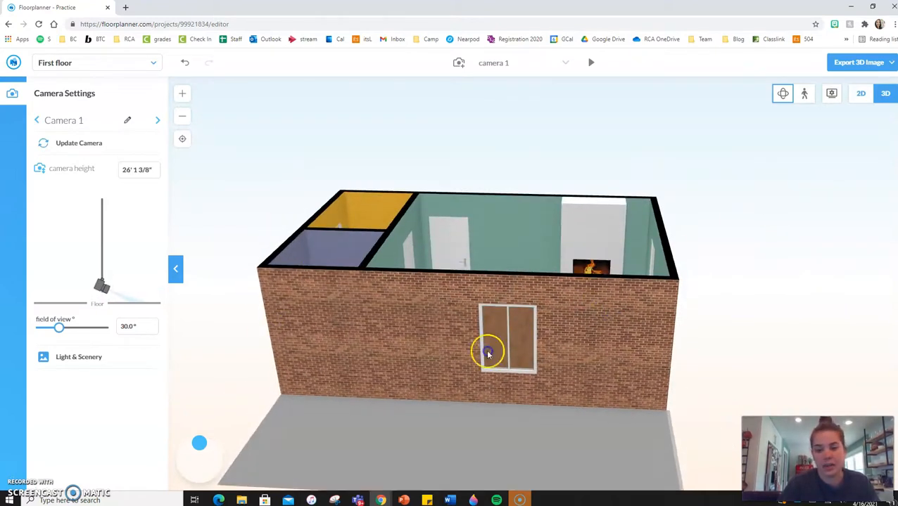
{"action": "left_click_drag", "start_coordinate": [725, 271], "coordinate": [655, 275]}
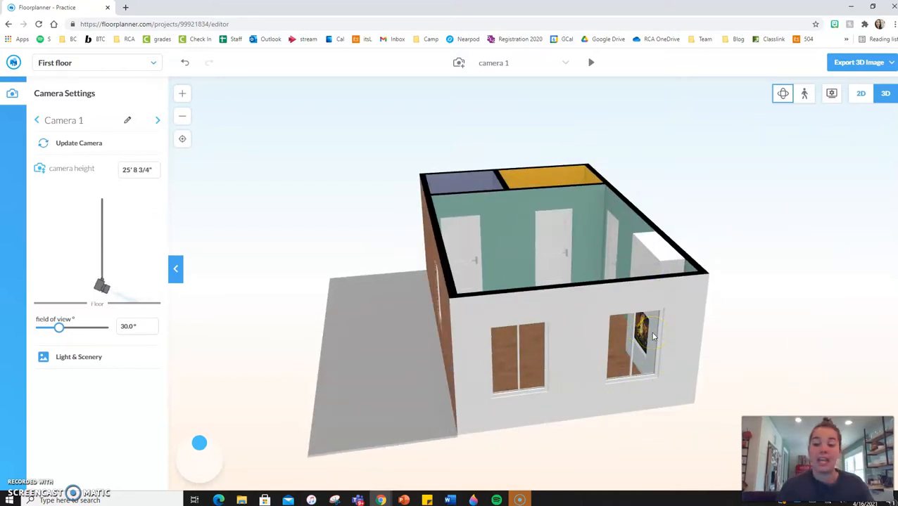
{"action": "left_click_drag", "start_coordinate": [857, 238], "coordinate": [583, 245]}
{"action": "left_click", "coordinate": [861, 95]}
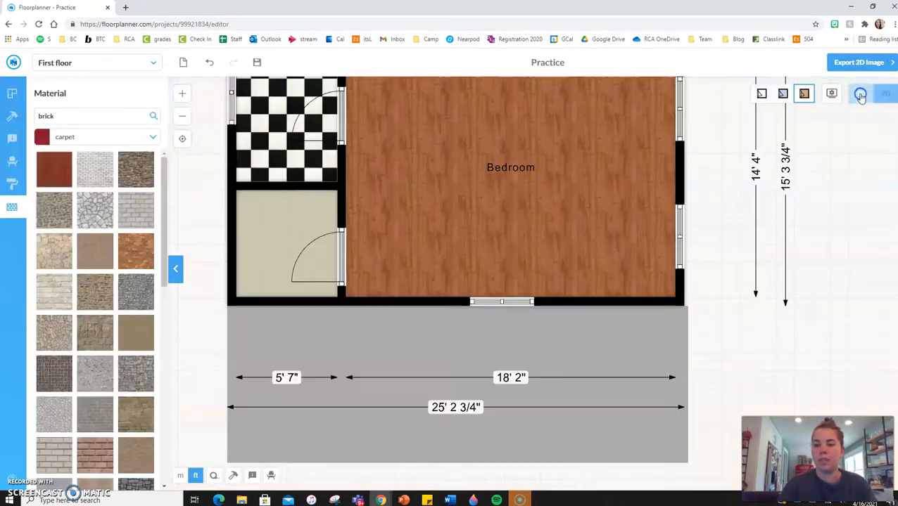
{"action": "scroll", "coordinate": [732, 273], "scroll_direction": "up", "scroll_amount": 2}
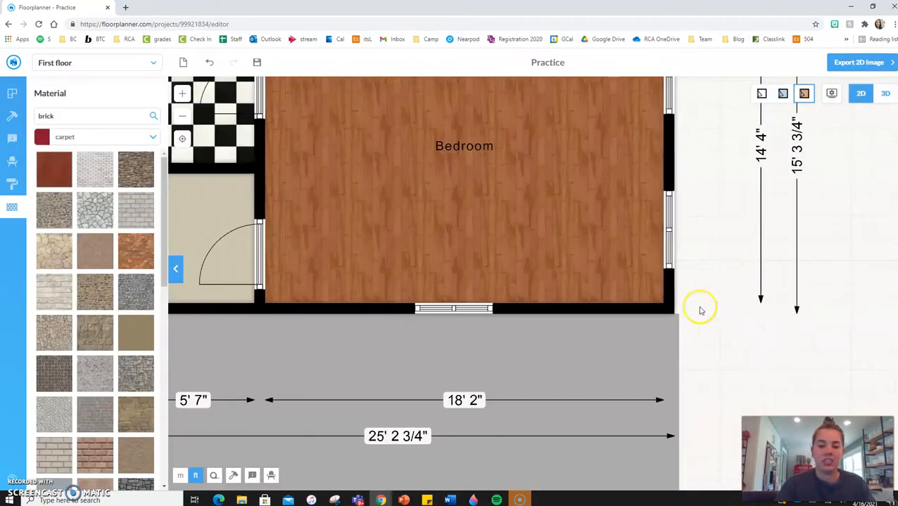
{"action": "left_click", "coordinate": [581, 345]}
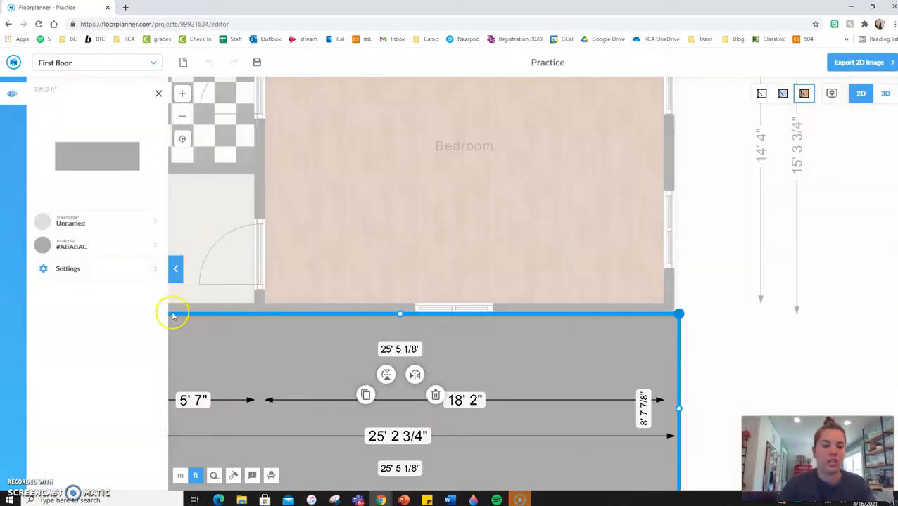
{"action": "left_click", "coordinate": [707, 294]}
{"action": "scroll", "coordinate": [709, 294], "scroll_direction": "down", "scroll_amount": 3}
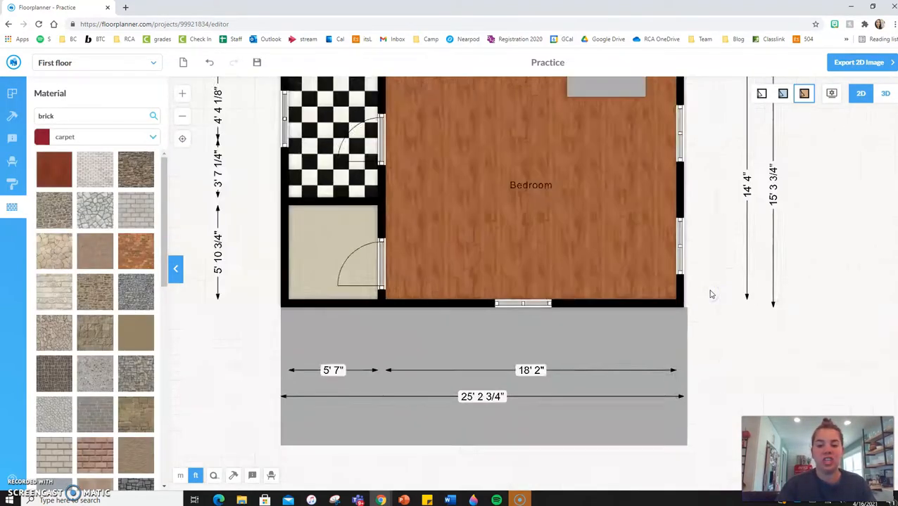
{"action": "scroll", "coordinate": [693, 280], "scroll_direction": "up", "scroll_amount": 4}
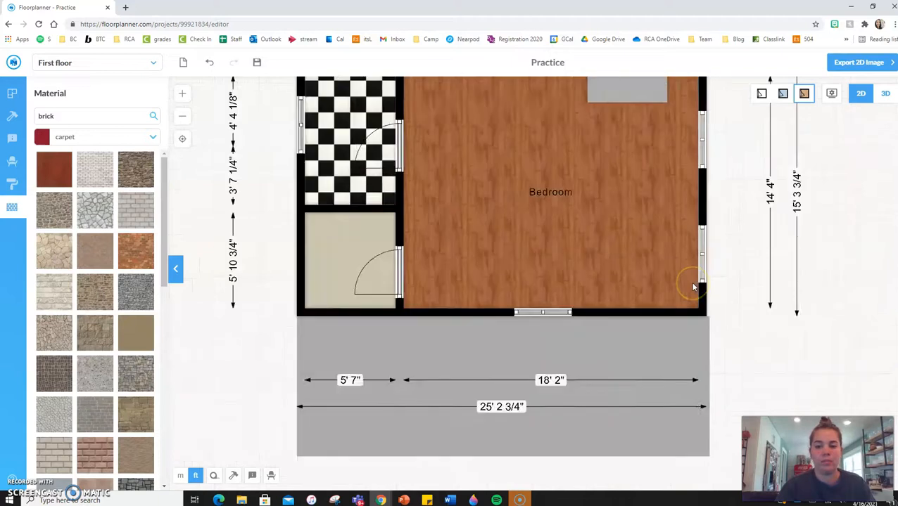
Step: Search the materials for grass and apply GREEN GRASS to the grey outdoor surface below the house
{"action": "left_click", "coordinate": [628, 371]}
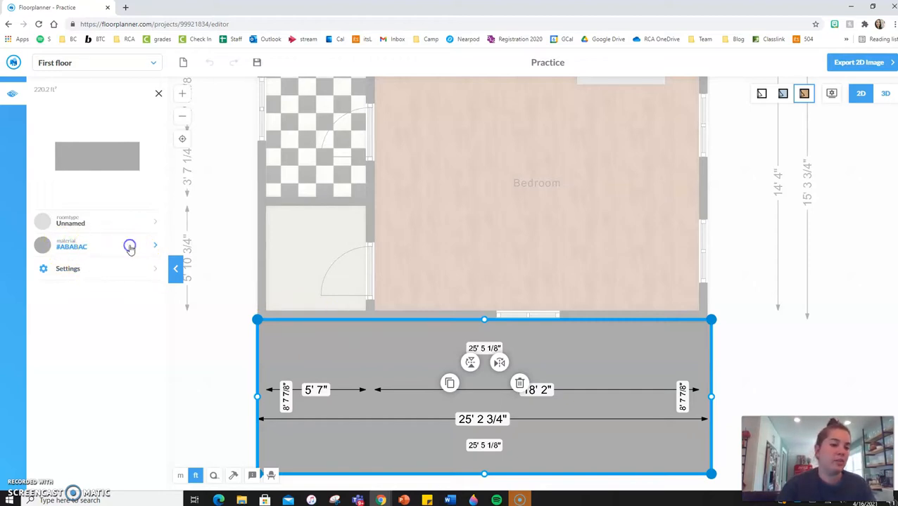
{"action": "left_click", "coordinate": [130, 248]}
{"action": "left_click", "coordinate": [125, 177]}
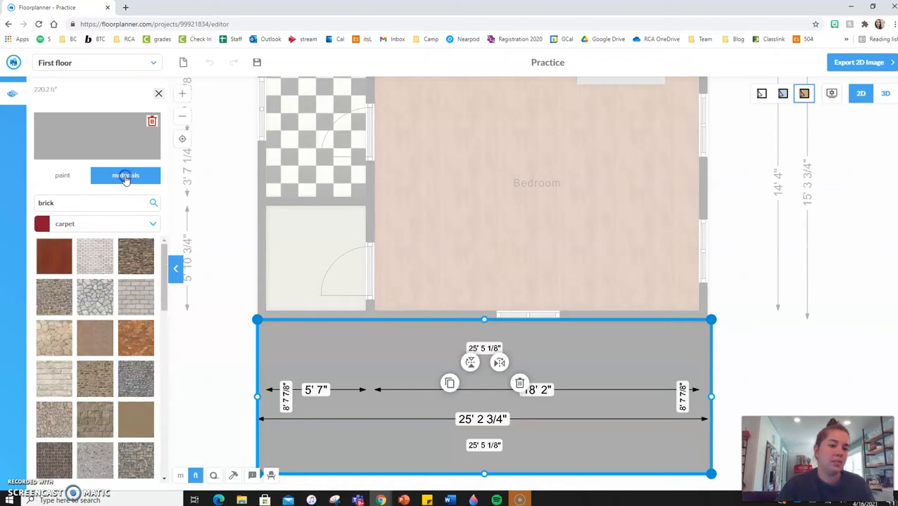
{"action": "left_click", "coordinate": [93, 203]}
{"action": "type", "text": "grass"}
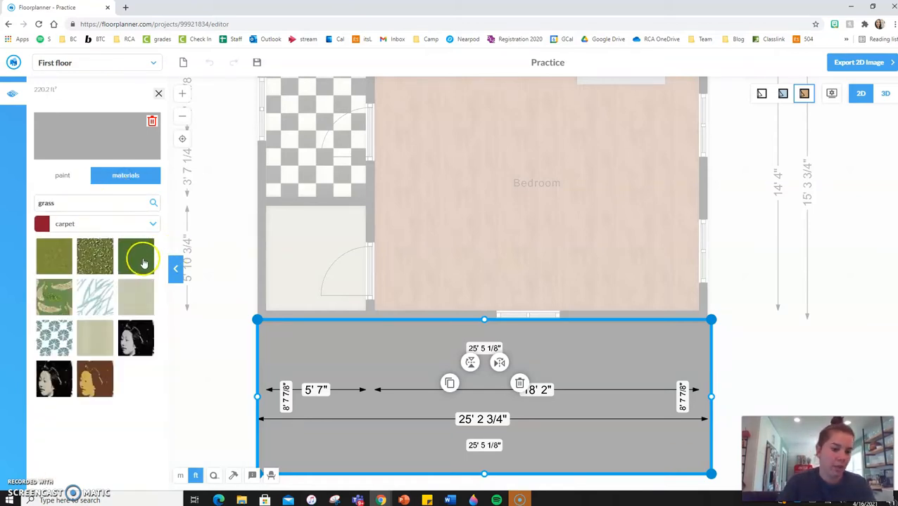
{"action": "left_click", "coordinate": [142, 263]}
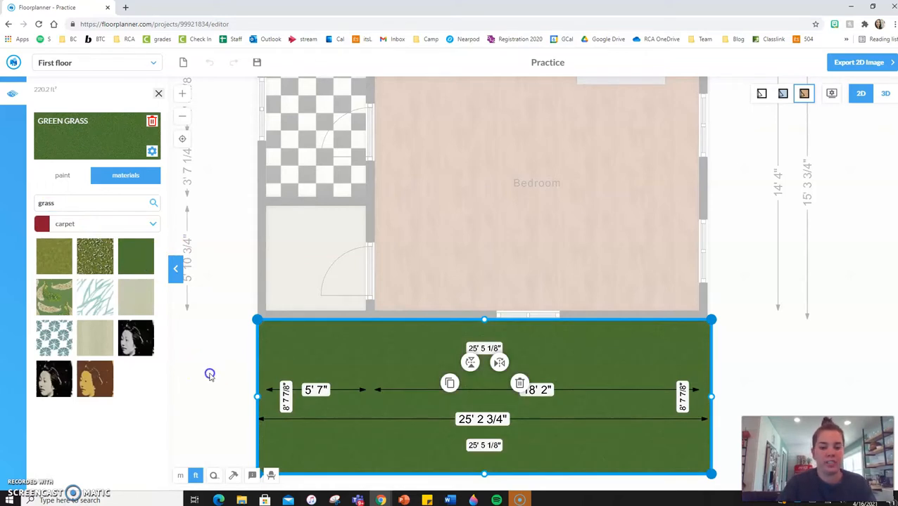
Step: Deselect the grass surface, inspect the brick exterior and grass area from several angles in 3D, and return to the 2D plan
{"action": "left_click", "coordinate": [209, 375]}
{"action": "left_click", "coordinate": [886, 94]}
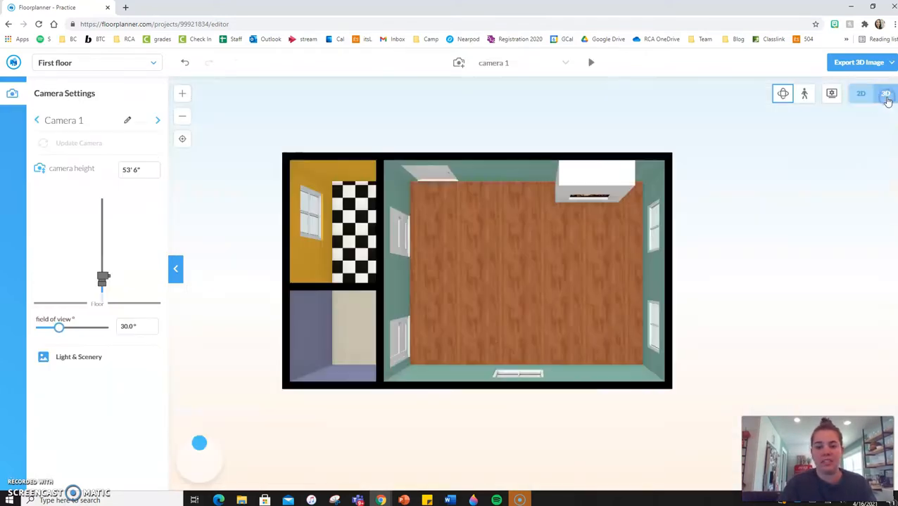
{"action": "left_click_drag", "start_coordinate": [763, 296], "coordinate": [599, 242]}
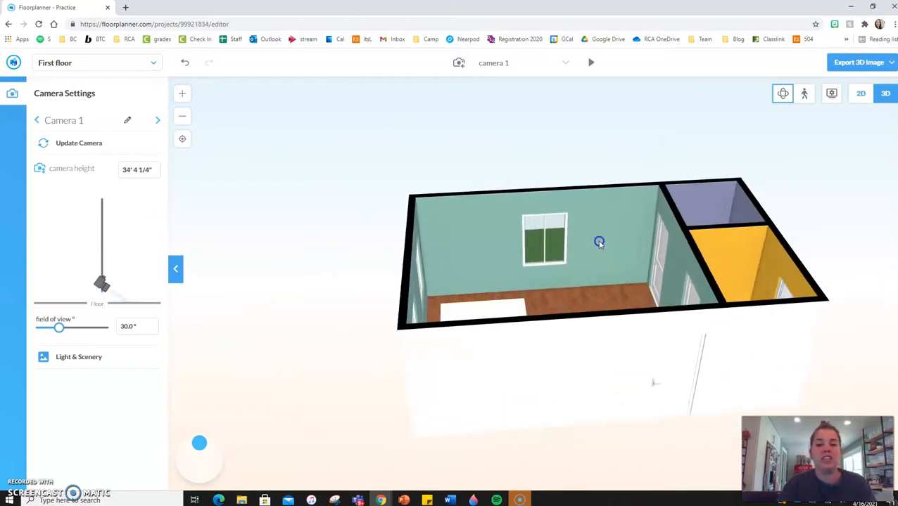
{"action": "left_click_drag", "start_coordinate": [613, 453], "coordinate": [651, 443]}
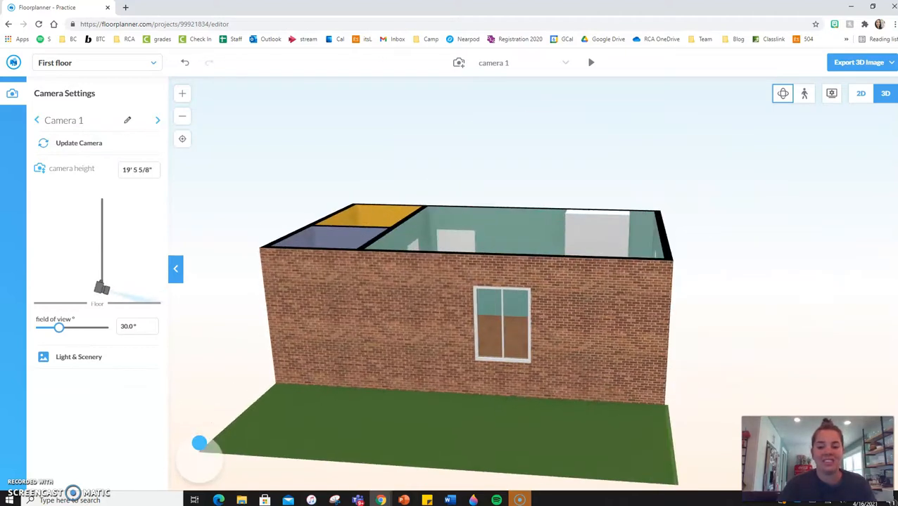
{"action": "left_click", "coordinate": [861, 94]}
{"action": "left_click_drag", "start_coordinate": [747, 170], "coordinate": [757, 219]}
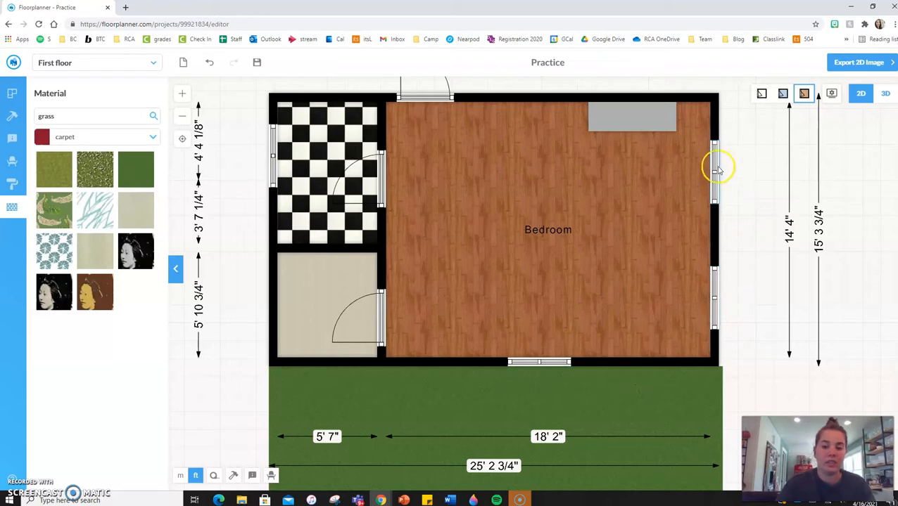
{"action": "left_click", "coordinate": [888, 94]}
{"action": "left_click_drag", "start_coordinate": [723, 204], "coordinate": [741, 333]}
{"action": "left_click", "coordinate": [860, 93]}
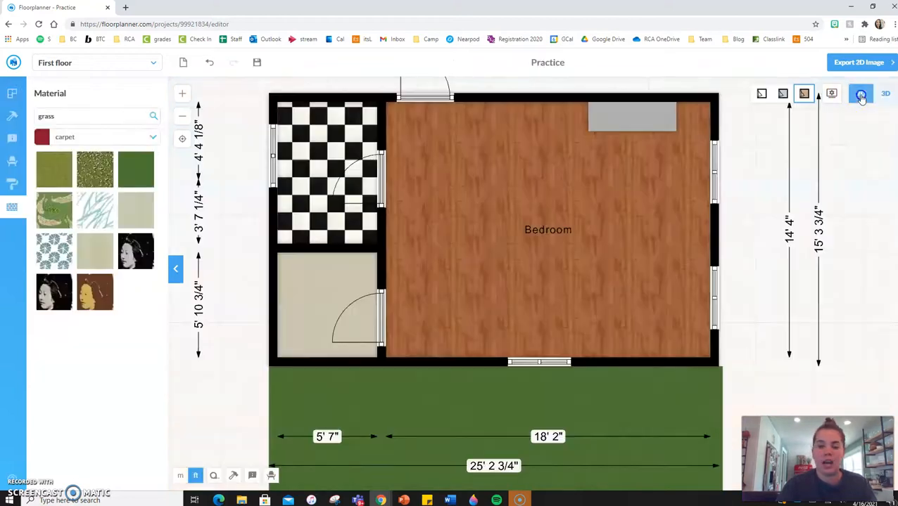
Step: Bring the whole 2D plan into view and look through the build options, windows, structures, paint colours and materials
{"action": "left_click_drag", "start_coordinate": [751, 178], "coordinate": [733, 232]}
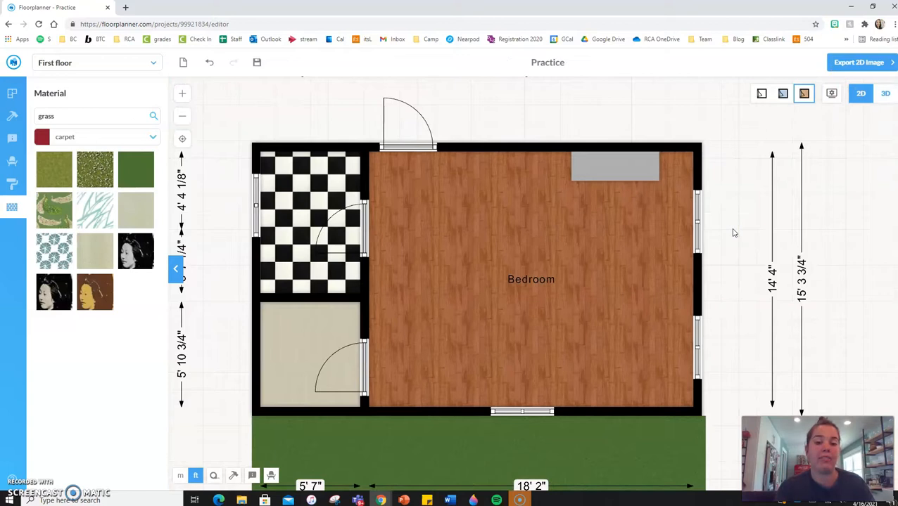
{"action": "scroll", "coordinate": [733, 233], "scroll_direction": "up", "scroll_amount": 3}
{"action": "scroll", "coordinate": [734, 233], "scroll_direction": "down", "scroll_amount": 7}
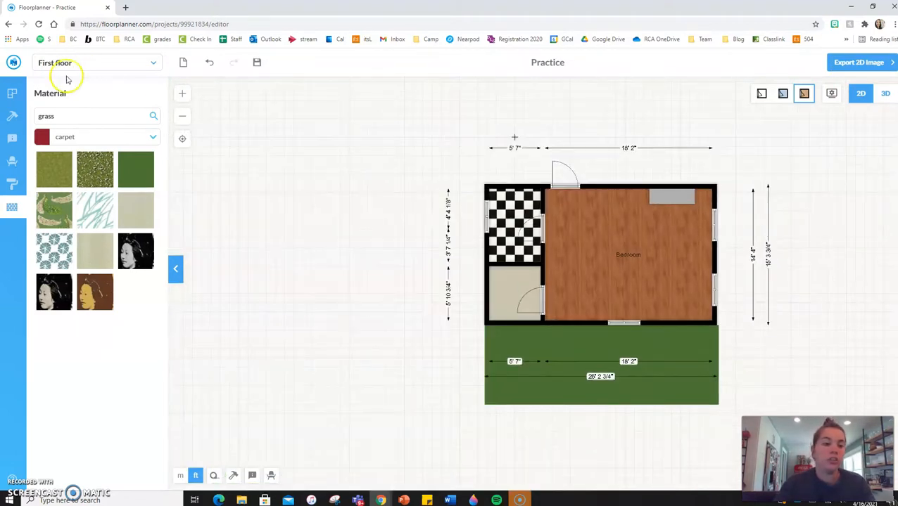
{"action": "left_click", "coordinate": [12, 121]}
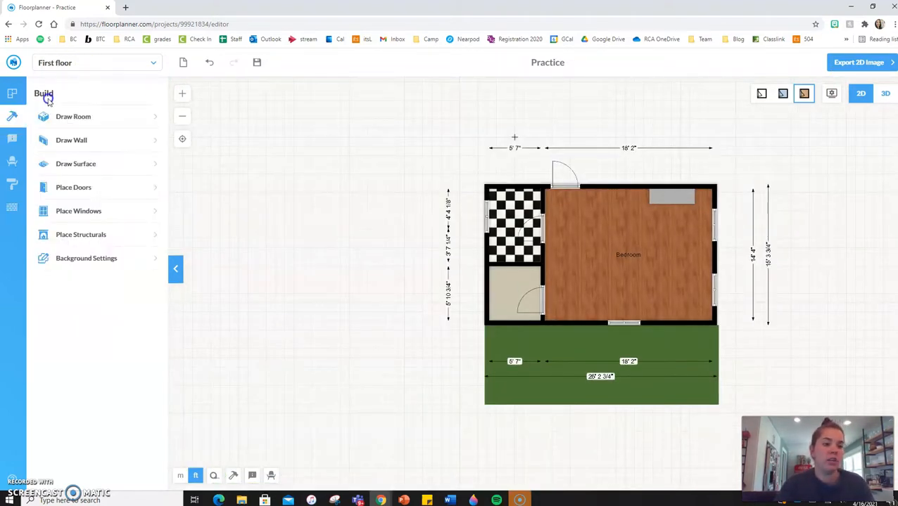
{"action": "left_click_drag", "start_coordinate": [392, 163], "coordinate": [241, 197]}
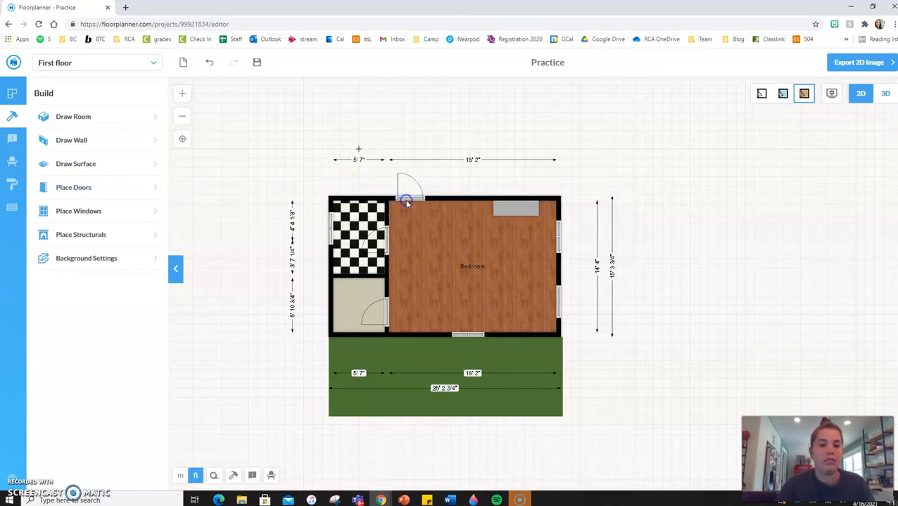
{"action": "left_click", "coordinate": [74, 219]}
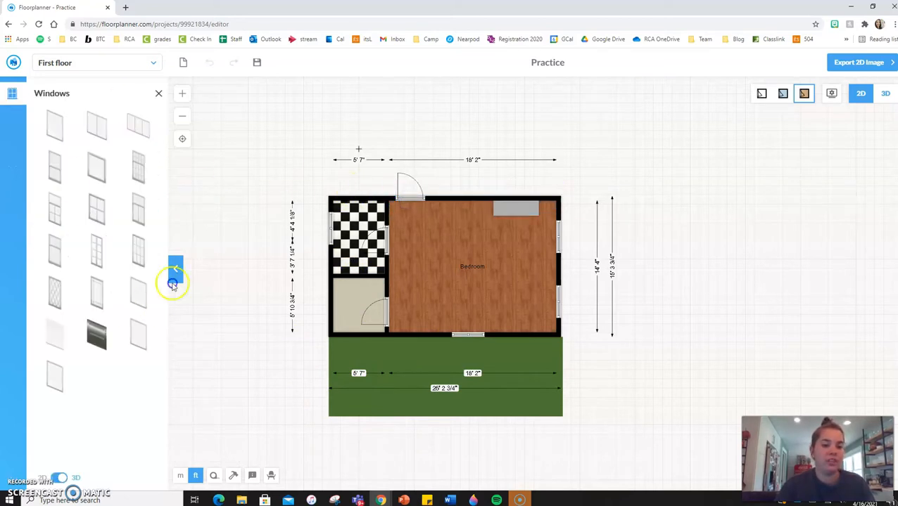
{"action": "left_click", "coordinate": [156, 98]}
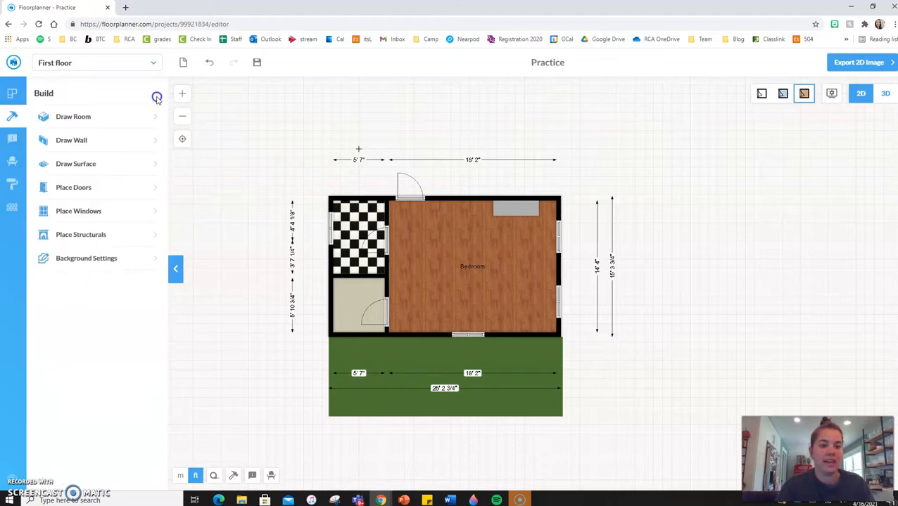
{"action": "left_click", "coordinate": [96, 235]}
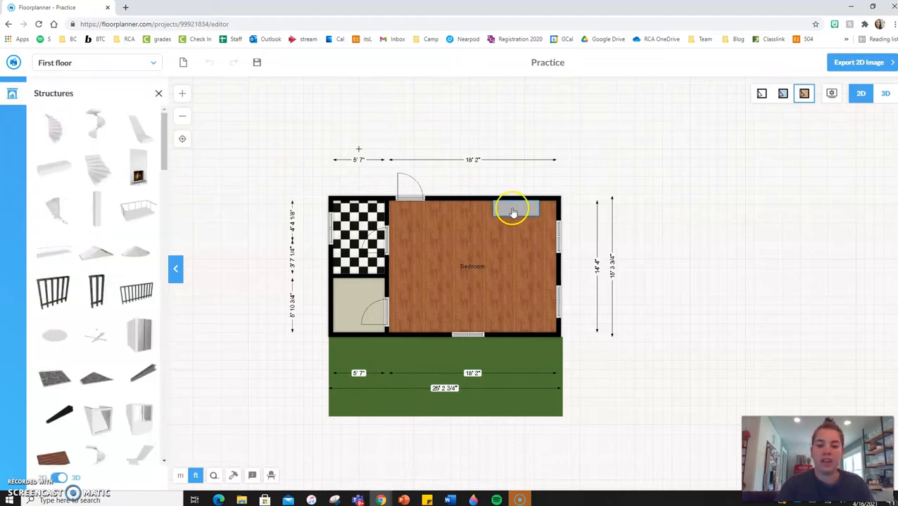
{"action": "left_click", "coordinate": [157, 93]}
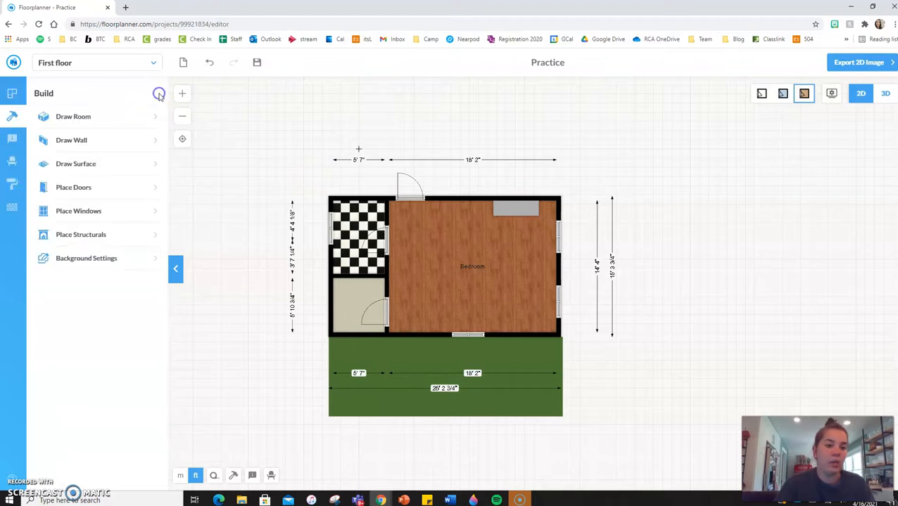
{"action": "left_click", "coordinate": [11, 184]}
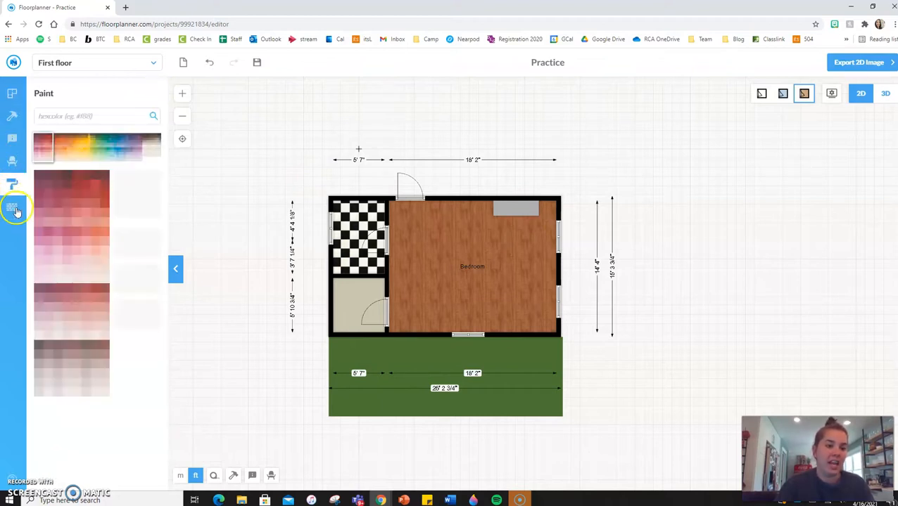
{"action": "left_click", "coordinate": [12, 209]}
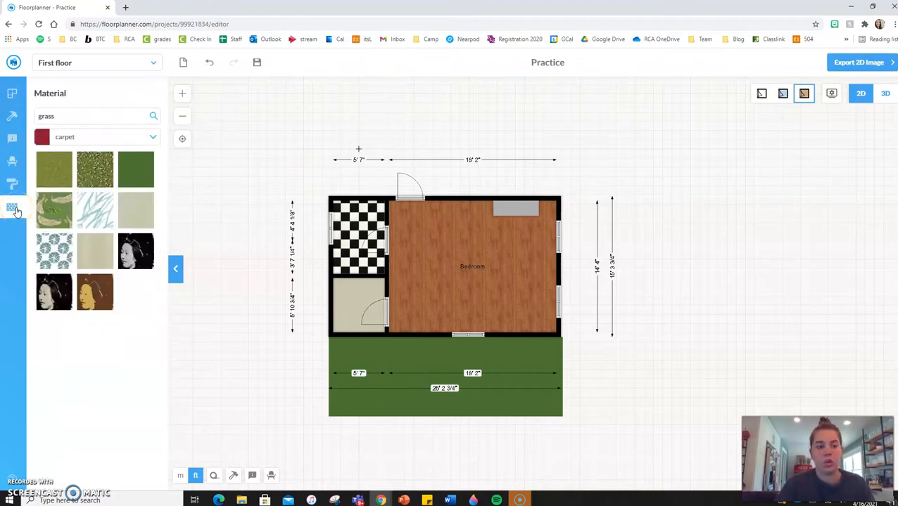
Step: Search all furniture categories for loveseat and browse the available models
{"action": "left_click", "coordinate": [13, 162]}
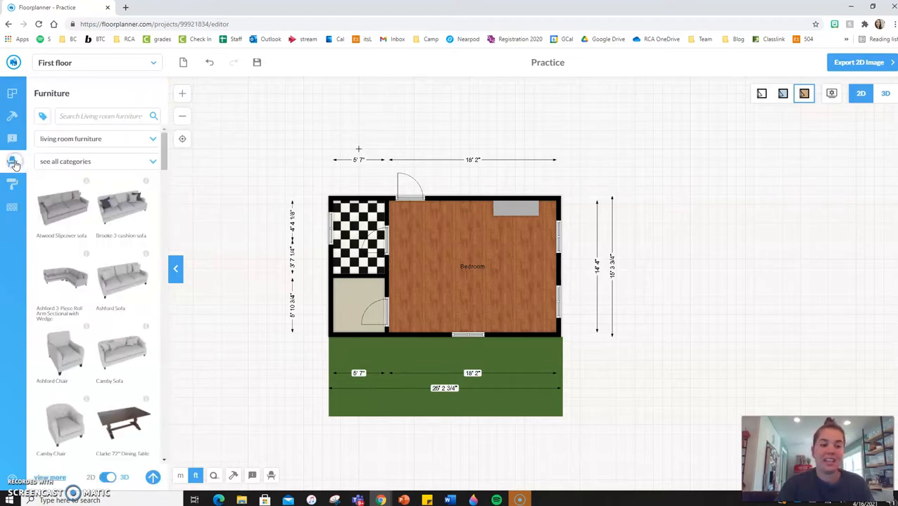
{"action": "scroll", "coordinate": [619, 290], "scroll_direction": "up", "scroll_amount": 3}
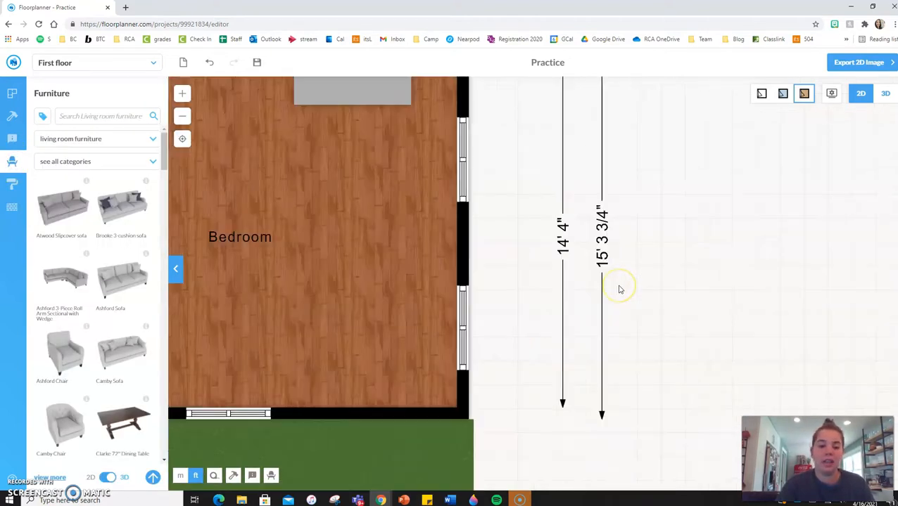
{"action": "scroll", "coordinate": [619, 290], "scroll_direction": "down", "scroll_amount": 1}
{"action": "left_click_drag", "start_coordinate": [565, 248], "coordinate": [659, 204]}
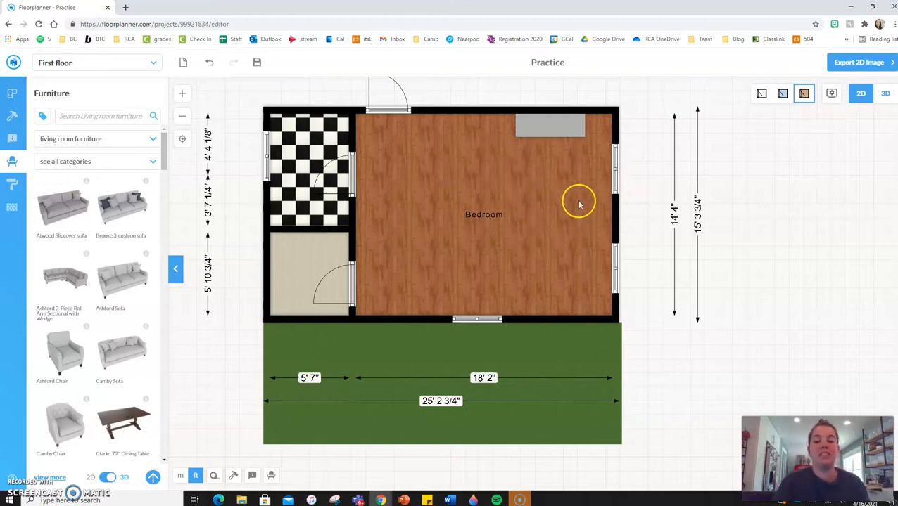
{"action": "scroll", "coordinate": [97, 194], "scroll_direction": "down", "scroll_amount": 1}
{"action": "scroll", "coordinate": [96, 175], "scroll_direction": "up", "scroll_amount": 1}
{"action": "left_click", "coordinate": [114, 143]}
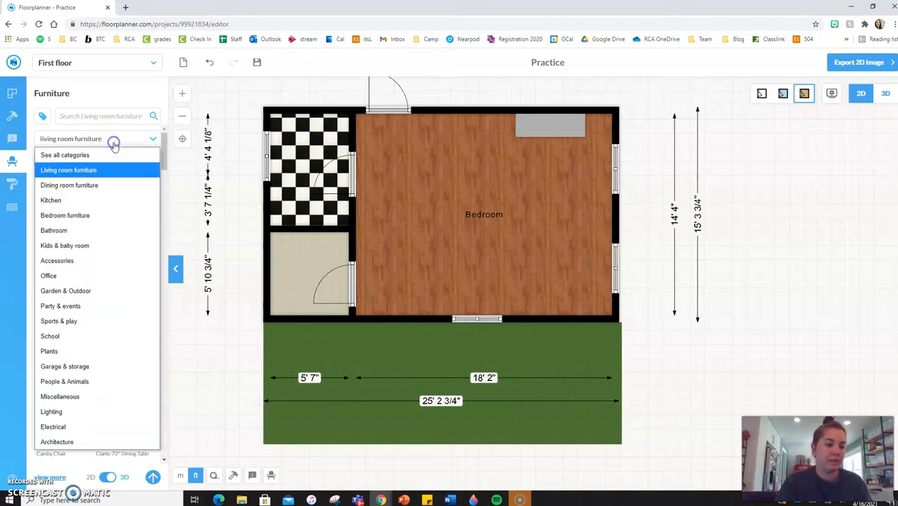
{"action": "left_click", "coordinate": [58, 157]}
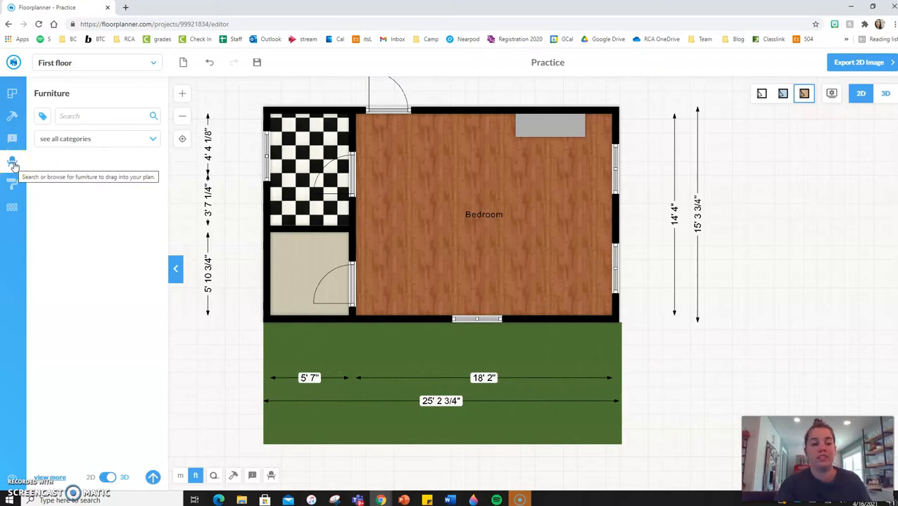
{"action": "left_click", "coordinate": [67, 115]}
{"action": "type", "text": "loveseat"}
{"action": "key", "text": "Return"}
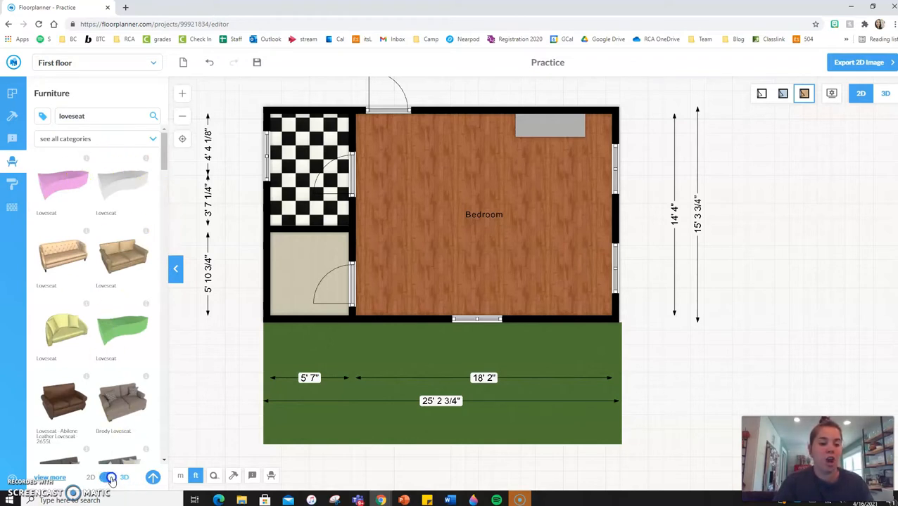
{"action": "left_click", "coordinate": [109, 478]}
{"action": "left_click", "coordinate": [110, 478]}
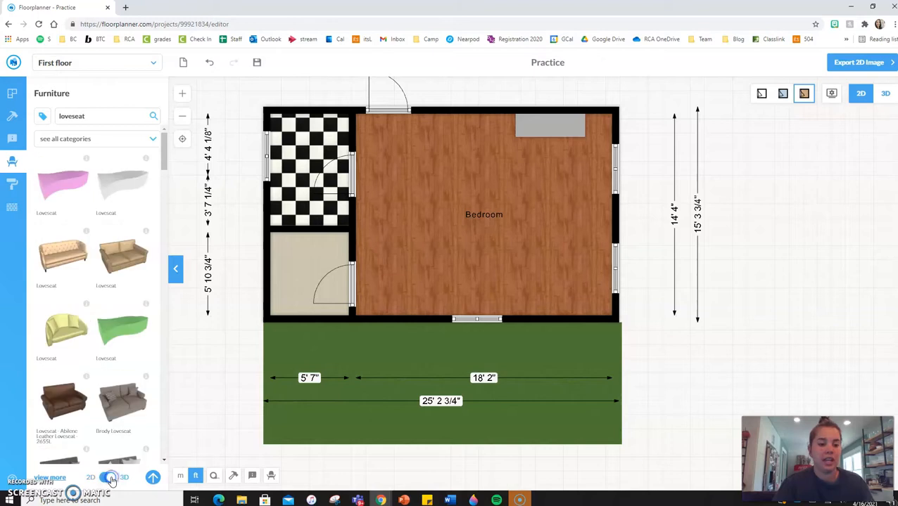
{"action": "scroll", "coordinate": [77, 296], "scroll_direction": "down", "scroll_amount": 5}
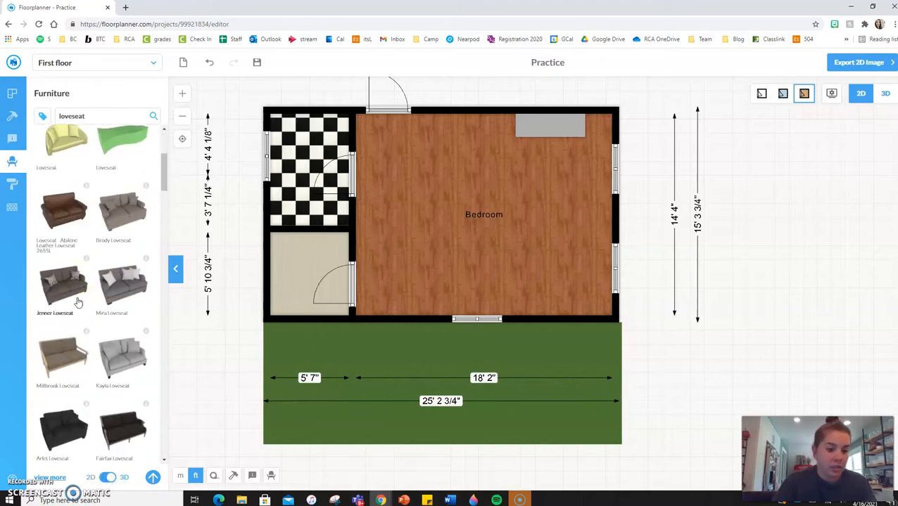
{"action": "scroll", "coordinate": [78, 303], "scroll_direction": "up", "scroll_amount": 5}
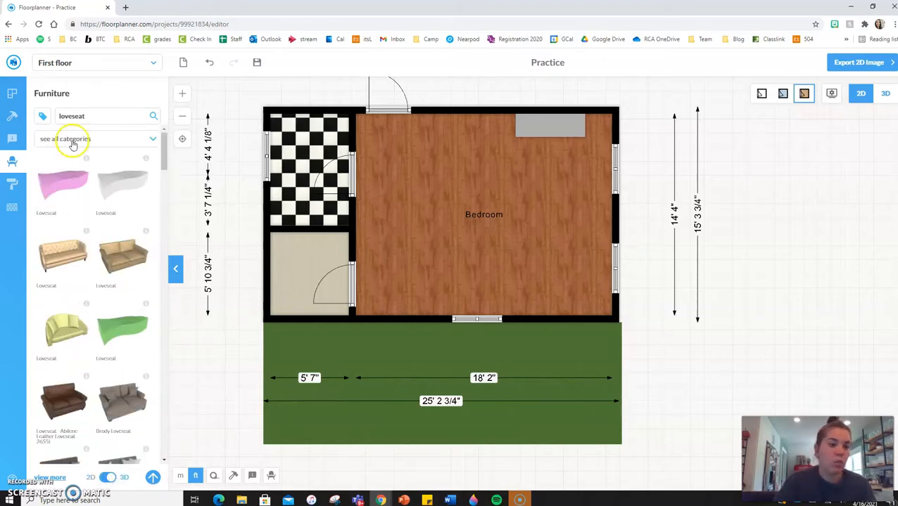
Step: Refine the furniture search to white loveseat and place the Originals Loveseat Colour Finish, Graded White in the Bedroom, below the fireplace
{"action": "left_click", "coordinate": [59, 116]}
{"action": "type", "text": "white"}
{"action": "key", "text": "Return"}
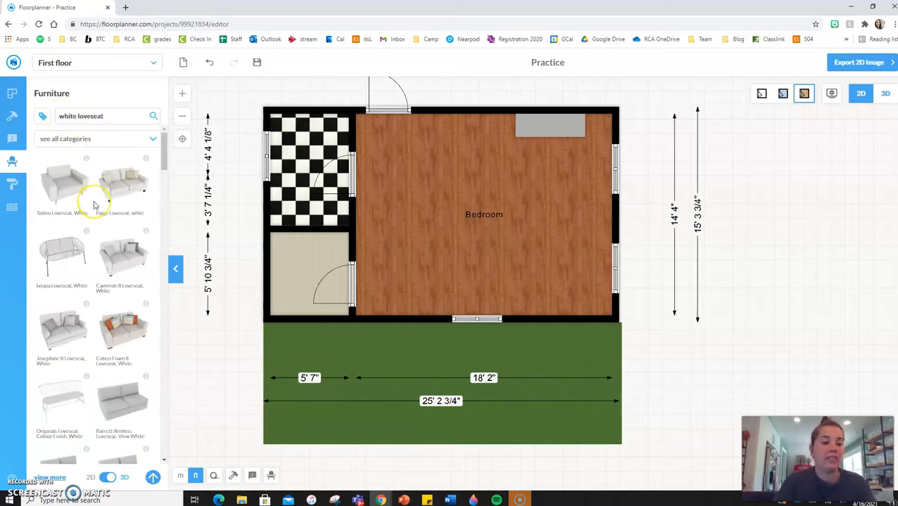
{"action": "scroll", "coordinate": [94, 205], "scroll_direction": "down", "scroll_amount": 2}
{"action": "scroll", "coordinate": [95, 205], "scroll_direction": "up", "scroll_amount": 2}
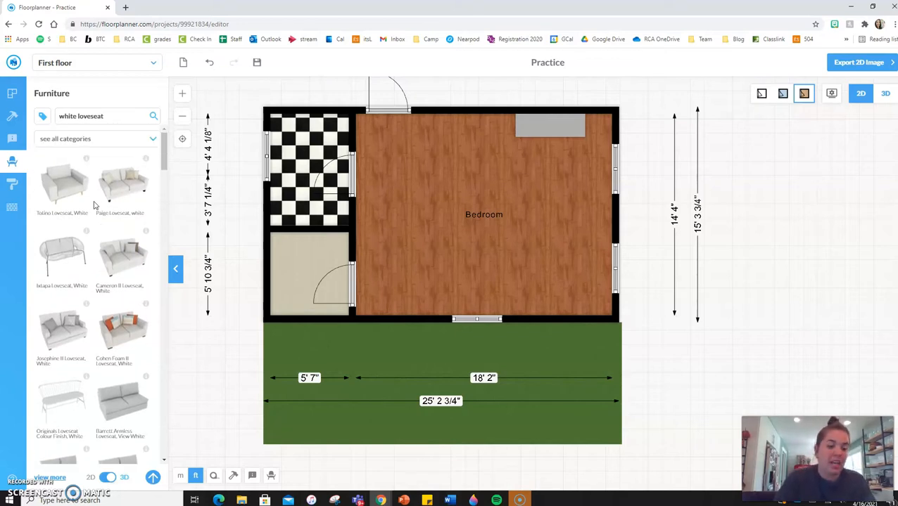
{"action": "scroll", "coordinate": [94, 205], "scroll_direction": "down", "scroll_amount": 4}
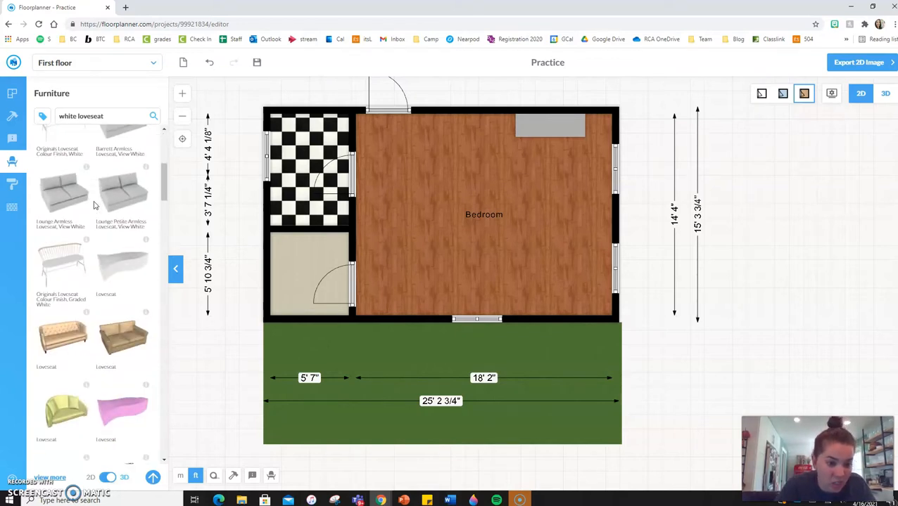
{"action": "scroll", "coordinate": [94, 205], "scroll_direction": "up", "scroll_amount": 1}
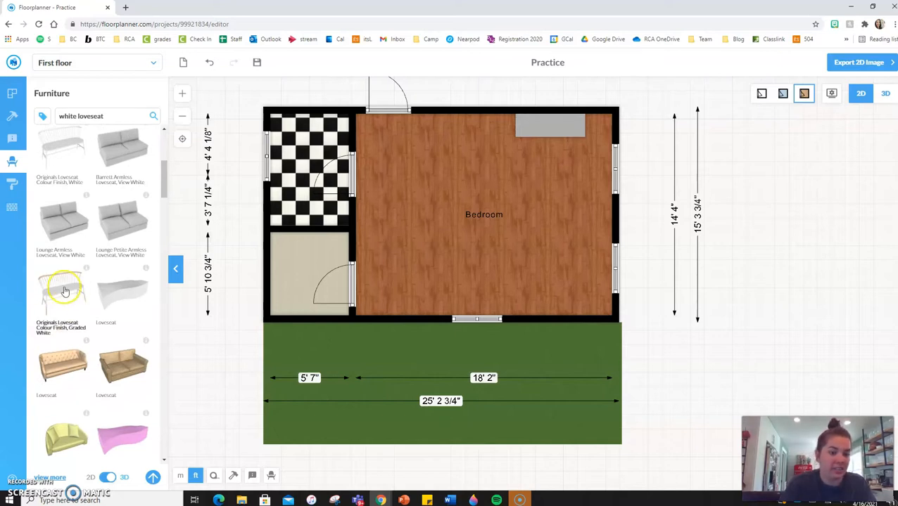
{"action": "left_click_drag", "start_coordinate": [64, 291], "coordinate": [554, 192]}
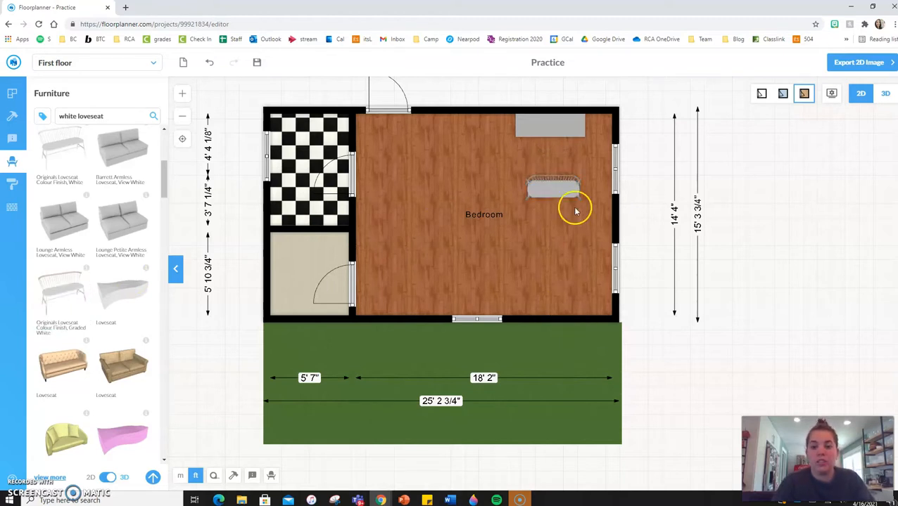
Step: Rotate the loveseat below the fireplace to 0.0° so its seat faces the fireplace
{"action": "scroll", "coordinate": [570, 201], "scroll_direction": "up", "scroll_amount": 5}
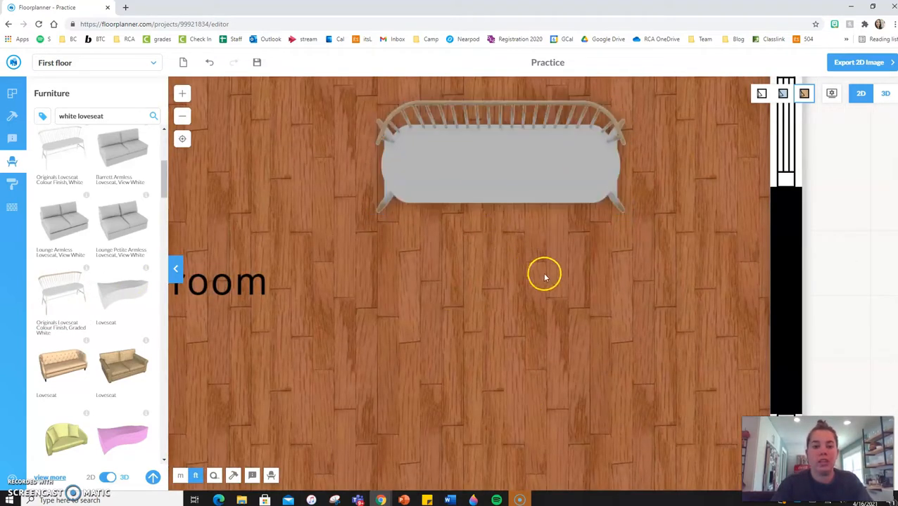
{"action": "left_click_drag", "start_coordinate": [853, 224], "coordinate": [870, 401]}
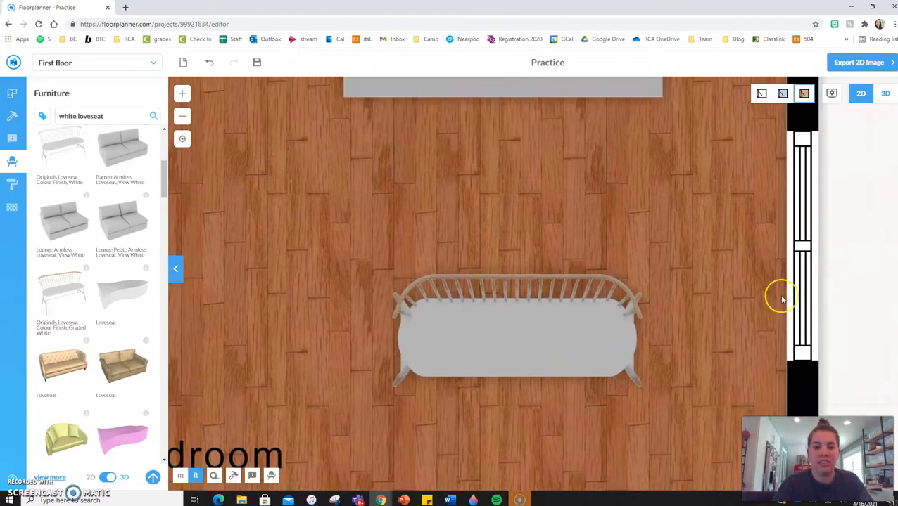
{"action": "right_click", "coordinate": [508, 322]}
{"action": "left_click", "coordinate": [491, 321]}
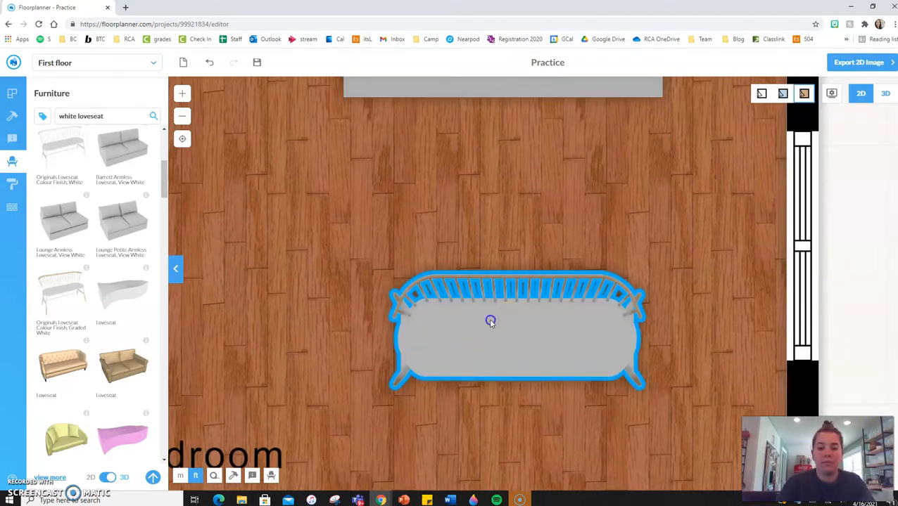
{"action": "left_click", "coordinate": [491, 323]}
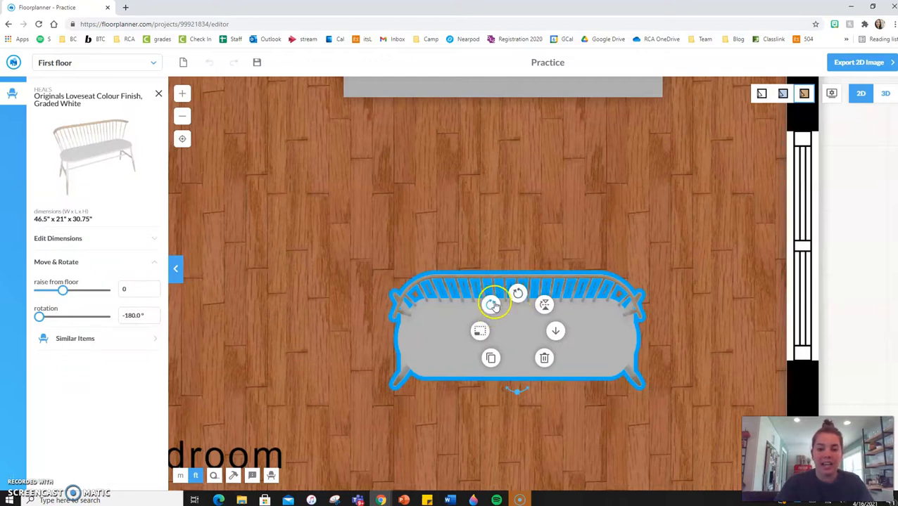
{"action": "left_click", "coordinate": [491, 306]}
{"action": "left_click", "coordinate": [492, 305]}
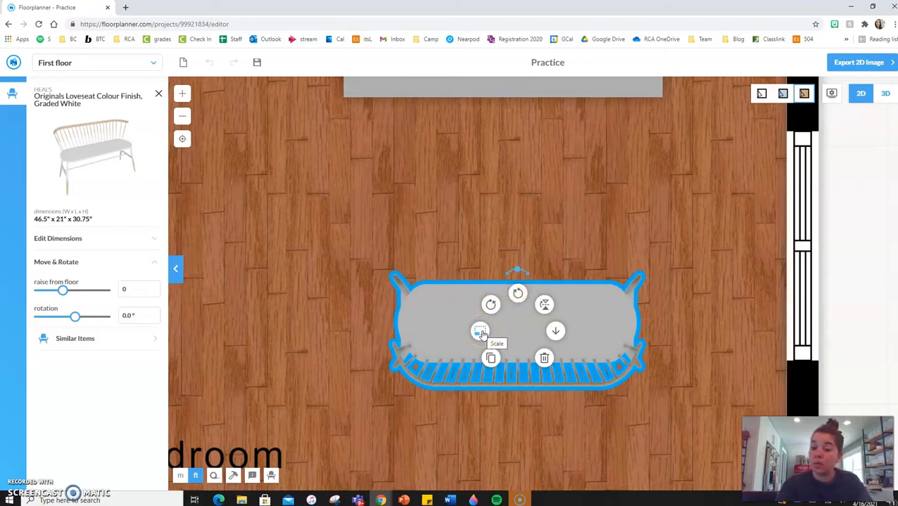
Step: Scale the loveseat up to 56.5" wide and 35.5" long
{"action": "left_click", "coordinate": [480, 333]}
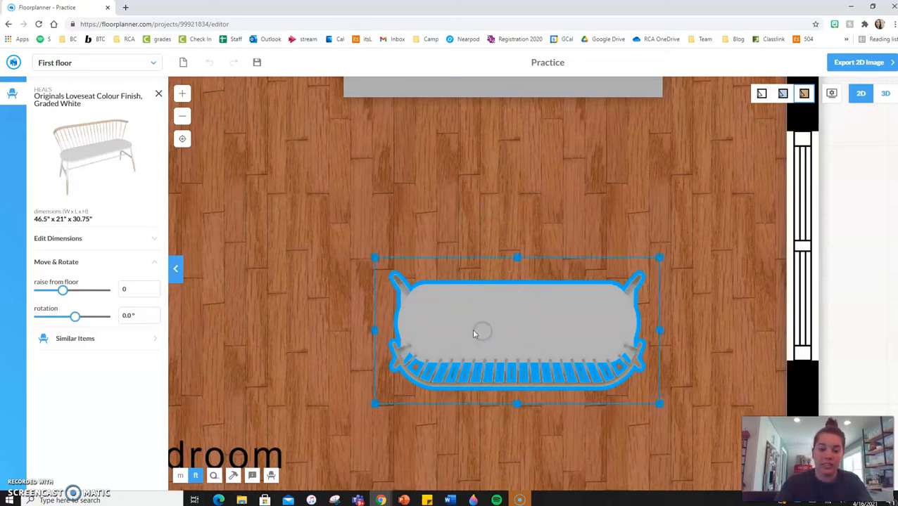
{"action": "left_click_drag", "start_coordinate": [376, 335], "coordinate": [322, 340]}
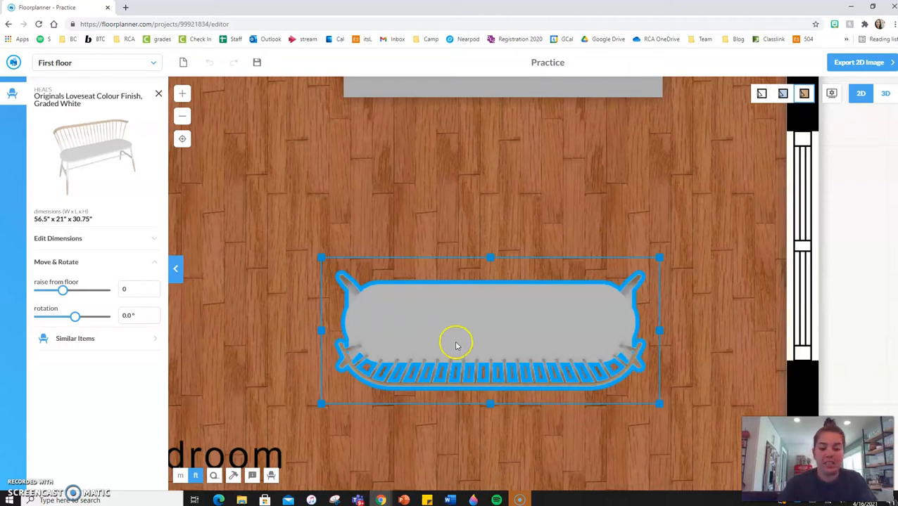
{"action": "left_click_drag", "start_coordinate": [490, 259], "coordinate": [484, 179]}
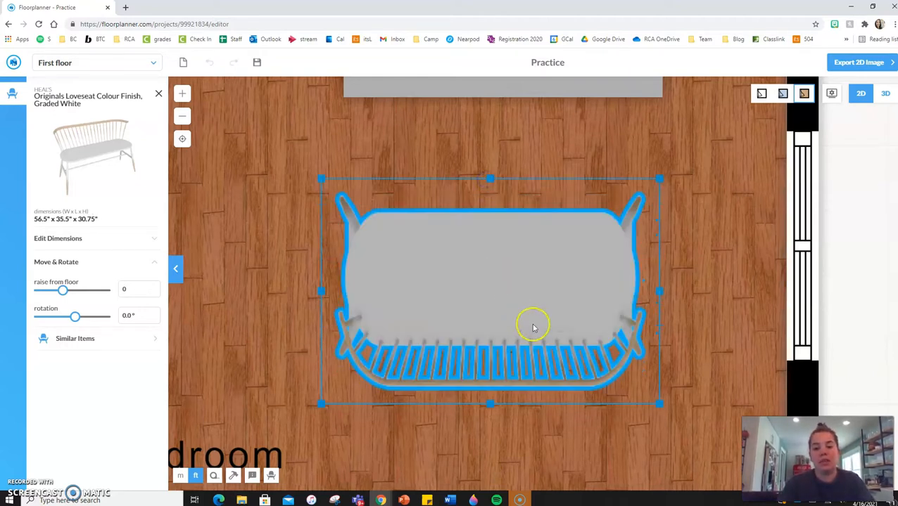
Step: Inspect the enlarged loveseat in 3D, then undo its rotation and scaling in the 2D plan
{"action": "left_click", "coordinate": [885, 96]}
{"action": "left_click_drag", "start_coordinate": [731, 213], "coordinate": [571, 320]}
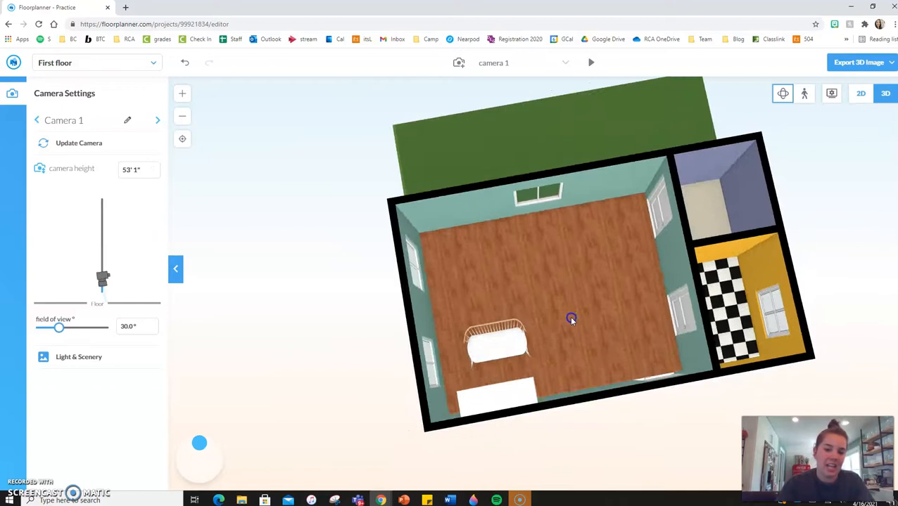
{"action": "scroll", "coordinate": [571, 320], "scroll_direction": "up", "scroll_amount": 5}
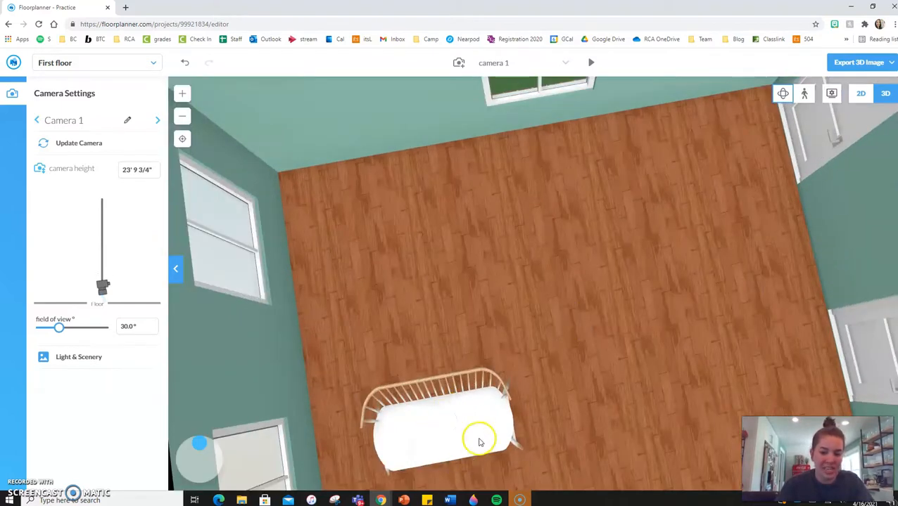
{"action": "left_click", "coordinate": [479, 442]}
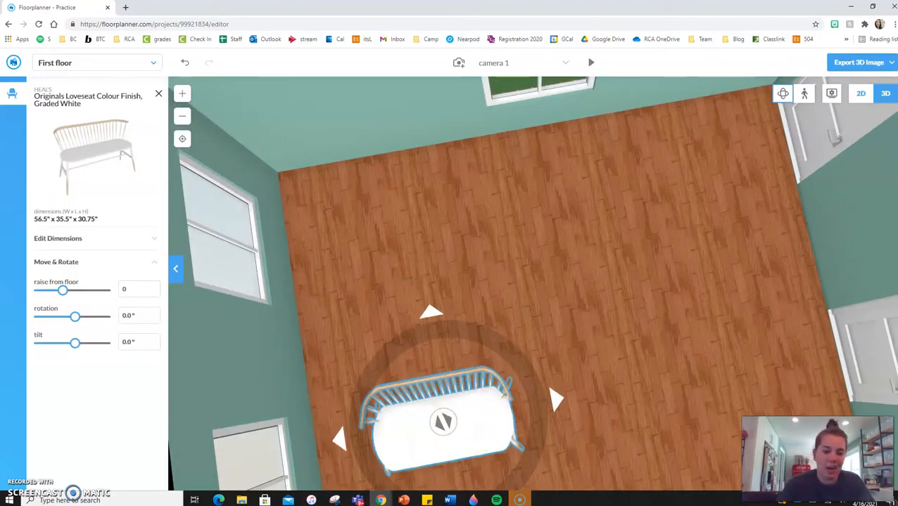
{"action": "left_click", "coordinate": [859, 94]}
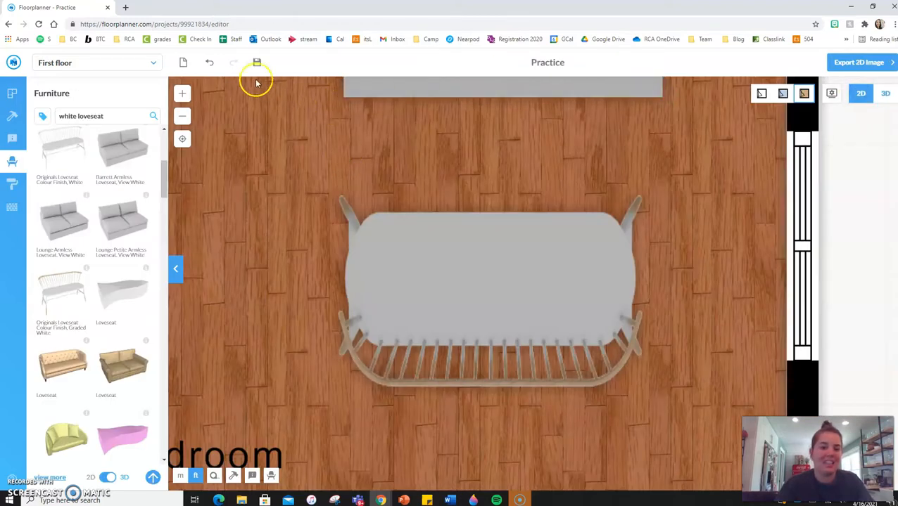
{"action": "left_click", "coordinate": [210, 65]}
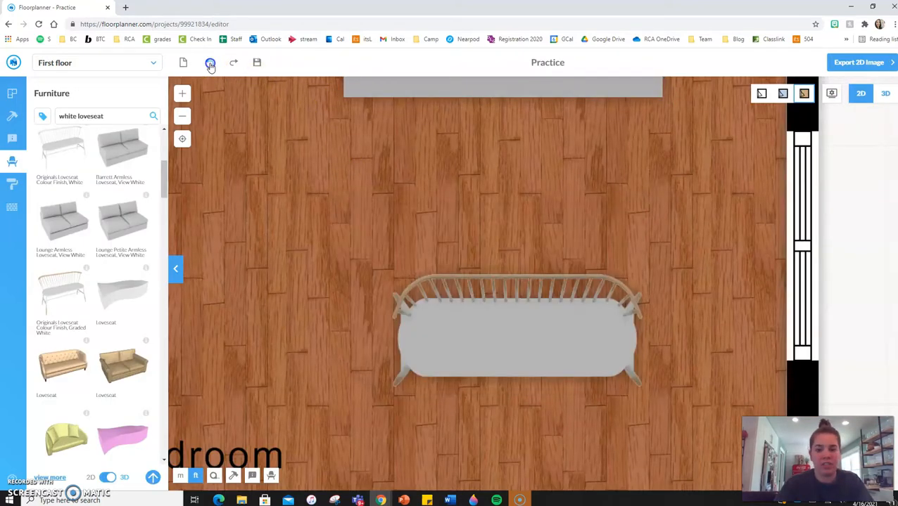
Step: Turn the loveseat around again to a rotation of 0.0° and shift it slightly towards the fireplace
{"action": "left_click", "coordinate": [475, 346]}
{"action": "left_click", "coordinate": [491, 305]}
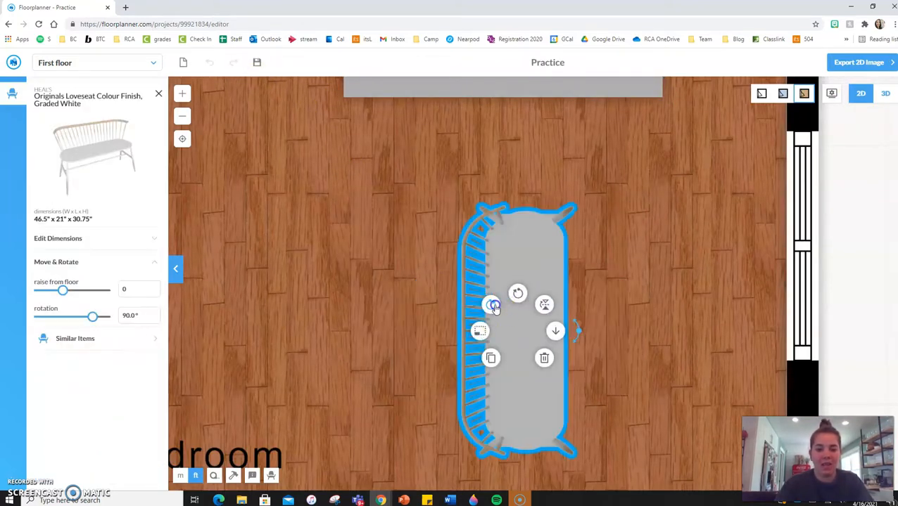
{"action": "left_click", "coordinate": [492, 305]}
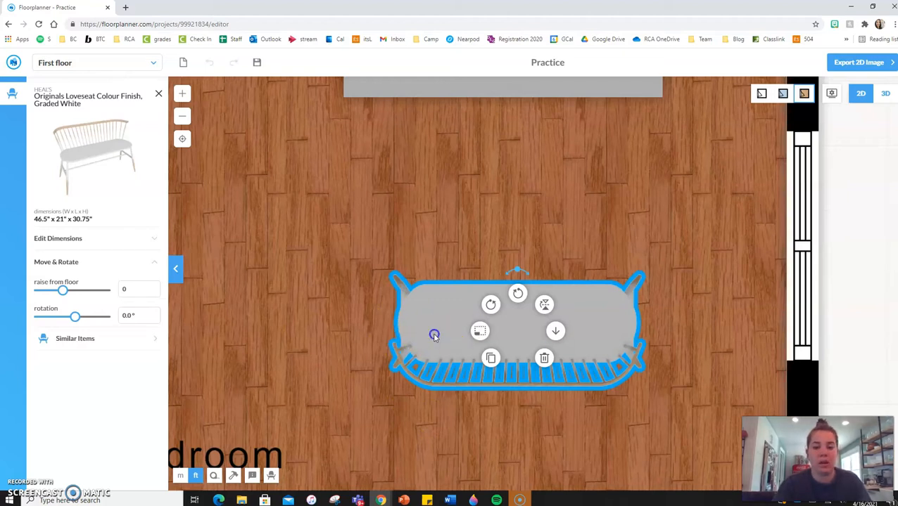
{"action": "left_click", "coordinate": [443, 357]}
{"action": "mouse_move", "coordinate": [482, 336]}
{"action": "left_mouse_down"}
{"action": "mouse_move", "coordinate": [482, 283]}
{"action": "mouse_move", "coordinate": [529, 323]}
{"action": "mouse_move", "coordinate": [465, 325]}
{"action": "mouse_move", "coordinate": [471, 243]}
{"action": "mouse_move", "coordinate": [479, 341]}
{"action": "mouse_move", "coordinate": [479, 328]}
{"action": "left_mouse_up"}
{"action": "left_click", "coordinate": [478, 327]}
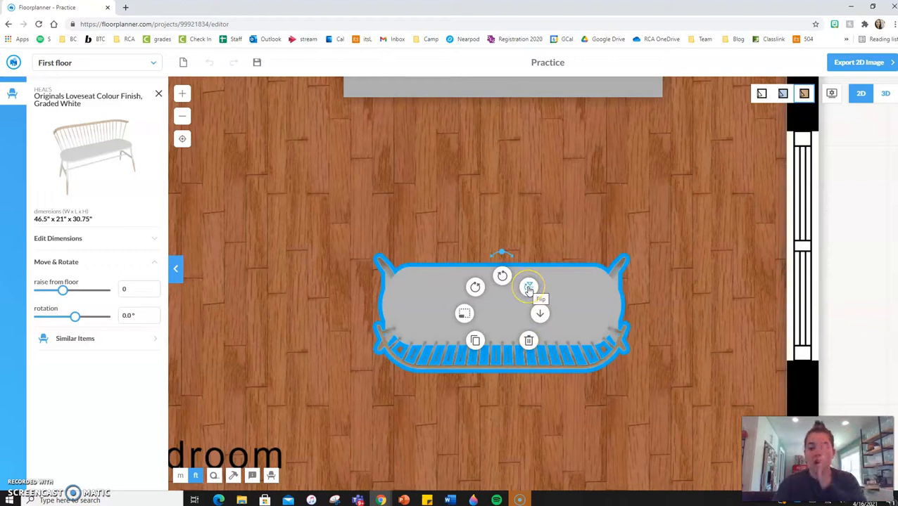
Step: Duplicate the loveseat and delete the duplicate
{"action": "left_click", "coordinate": [475, 340]}
{"action": "left_click", "coordinate": [529, 395]}
{"action": "left_click", "coordinate": [476, 361]}
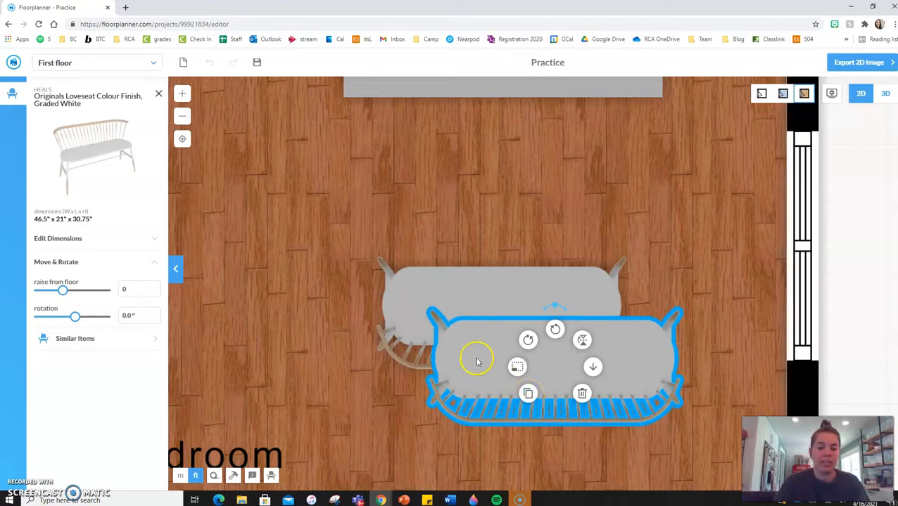
{"action": "left_click", "coordinate": [583, 395]}
Step: Move the remaining loveseat a little closer to the fireplace
{"action": "left_click_drag", "start_coordinate": [501, 314], "coordinate": [503, 287]}
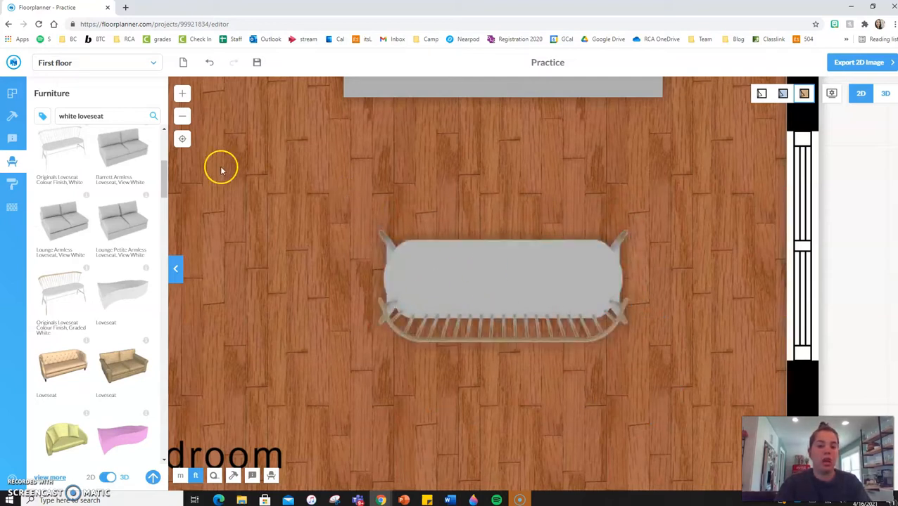
Step: Search the furniture library for rug and browse the available models
{"action": "left_click_drag", "start_coordinate": [118, 115], "coordinate": [42, 116]}
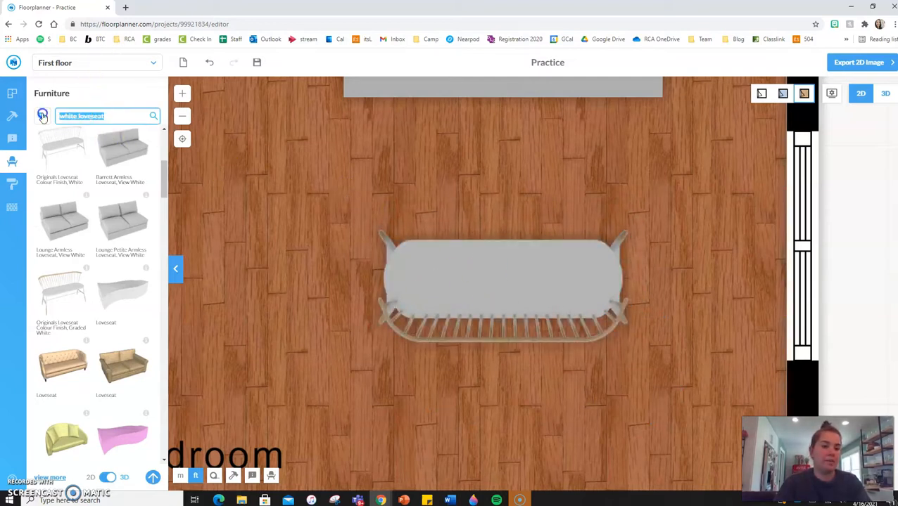
{"action": "type", "text": "rug"}
{"action": "key", "text": "Return"}
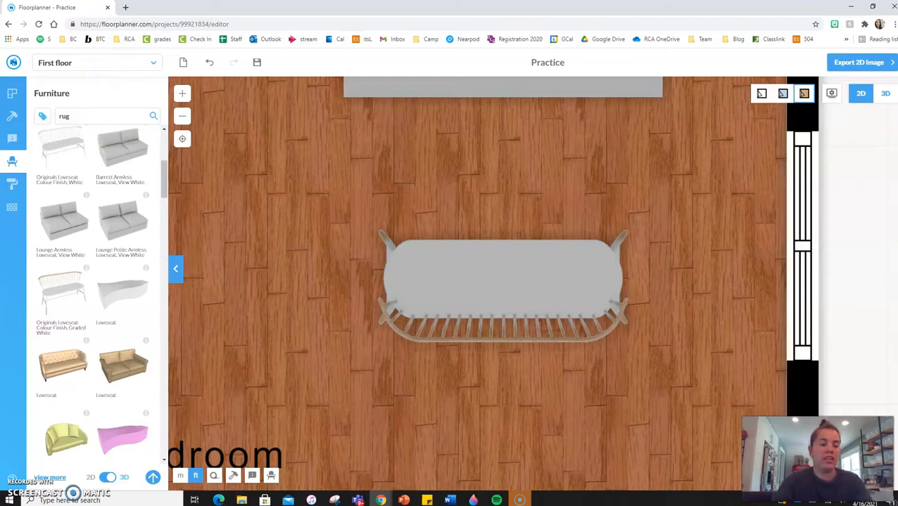
{"action": "scroll", "coordinate": [110, 231], "scroll_direction": "down", "scroll_amount": 5}
{"action": "scroll", "coordinate": [111, 231], "scroll_direction": "down", "scroll_amount": 8}
Step: Refine the furniture search to persian rug and place the Slate rug in the Bedroom around the loveseat
{"action": "left_click", "coordinate": [60, 115]}
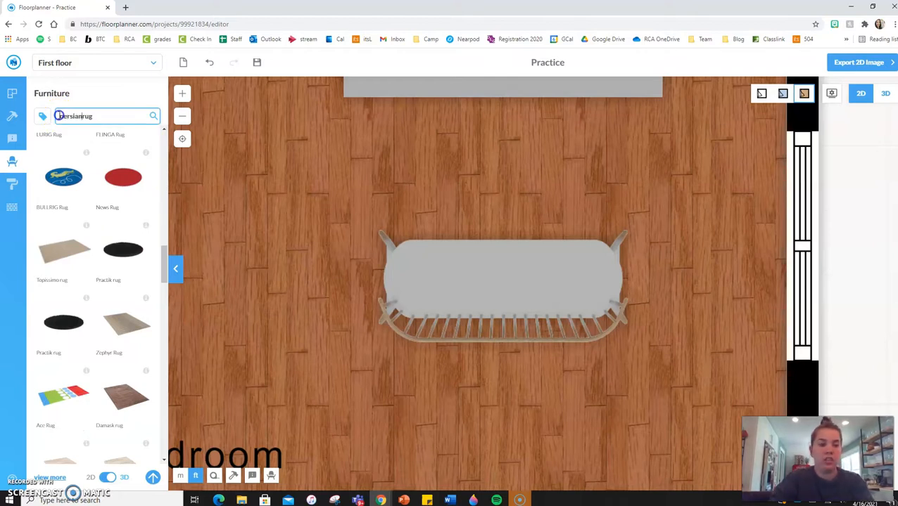
{"action": "key", "text": "Return"}
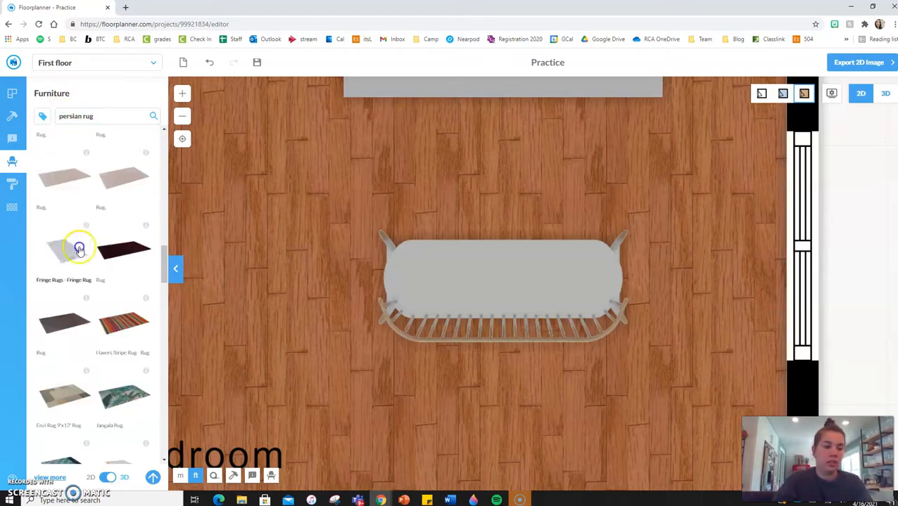
{"action": "scroll", "coordinate": [84, 282], "scroll_direction": "down", "scroll_amount": 2}
{"action": "scroll", "coordinate": [91, 296], "scroll_direction": "down", "scroll_amount": 1}
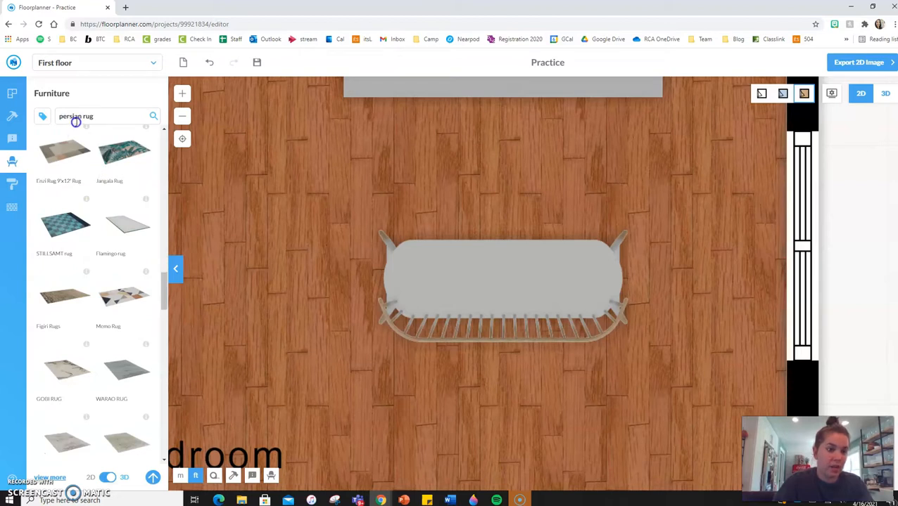
{"action": "scroll", "coordinate": [108, 276], "scroll_direction": "down", "scroll_amount": 8}
{"action": "scroll", "coordinate": [109, 276], "scroll_direction": "down", "scroll_amount": 2}
{"action": "left_click_drag", "start_coordinate": [64, 237], "coordinate": [452, 332]}
Step: Scale the Slate rug down to 52.75" x 34.25" so it fits between the fireplace and the loveseat's back
{"action": "scroll", "coordinate": [493, 342], "scroll_direction": "down", "scroll_amount": 3}
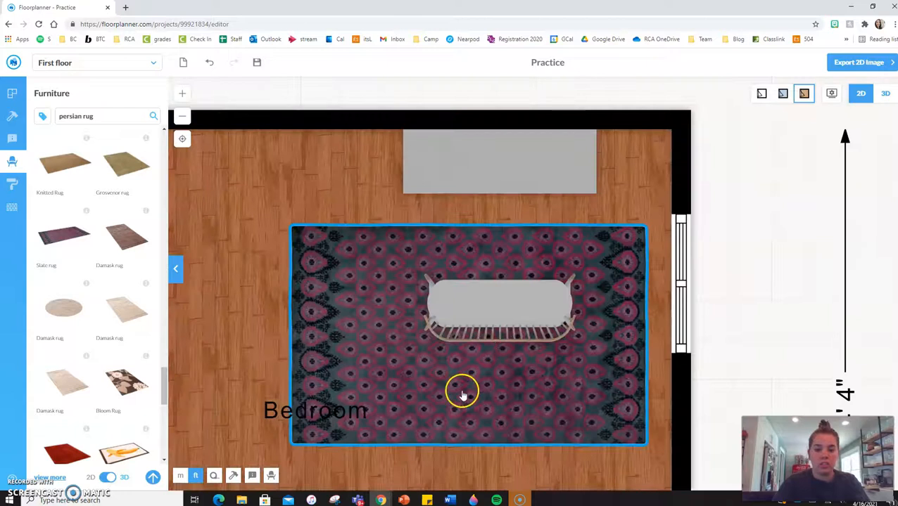
{"action": "left_click", "coordinate": [461, 391]}
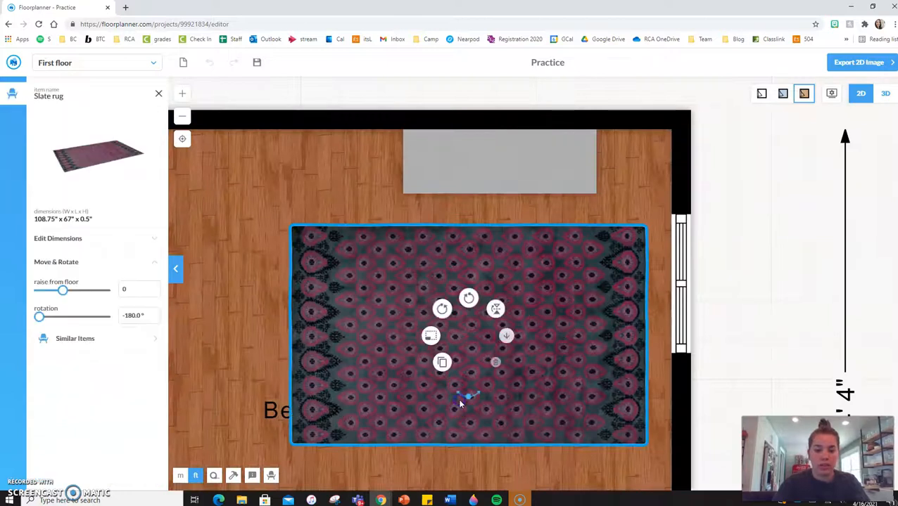
{"action": "left_click", "coordinate": [430, 338]}
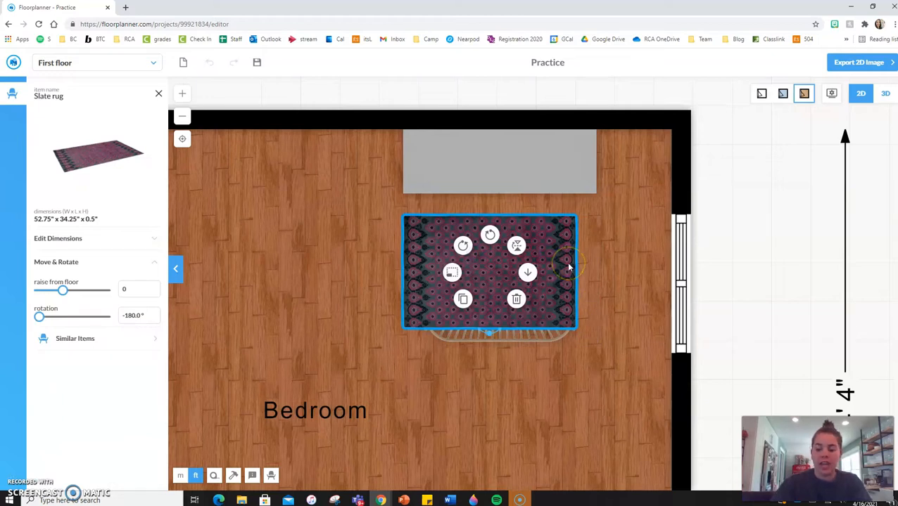
Step: Nudge the Slate rug sideways towards the windowed wall until it is centred in front of the fireplace
{"action": "key", "text": "Right"}
{"action": "key", "text": "Right"}
{"action": "key", "text": "Right"}
{"action": "key", "text": "Right"}
{"action": "key", "text": "Right"}
{"action": "key", "text": "Right"}
{"action": "key", "text": "Right"}
{"action": "key", "text": "Right"}
{"action": "key", "text": "Right"}
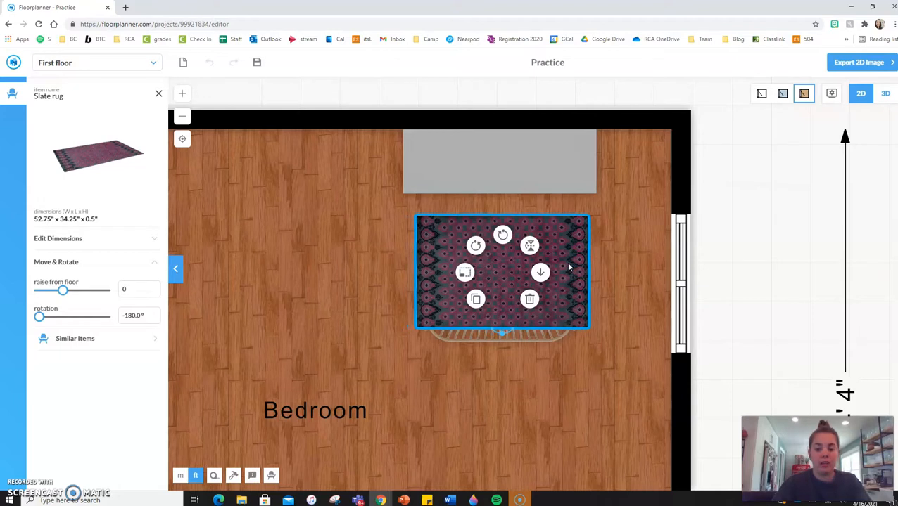
{"action": "key", "text": "Left"}
Step: Nudge the loveseat sideways to centre it on the rug and deselect it
{"action": "left_click", "coordinate": [536, 338], "text": "shift"}
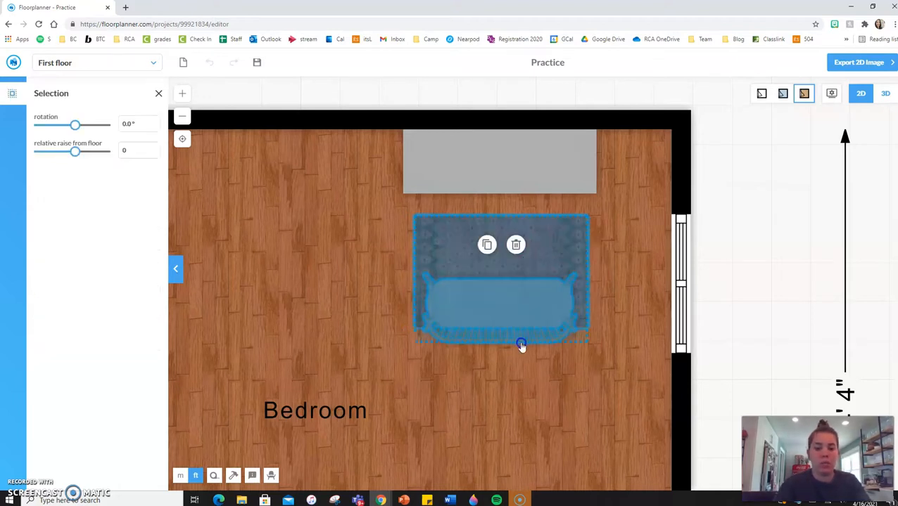
{"action": "left_click", "coordinate": [550, 387]}
{"action": "left_click", "coordinate": [499, 310]}
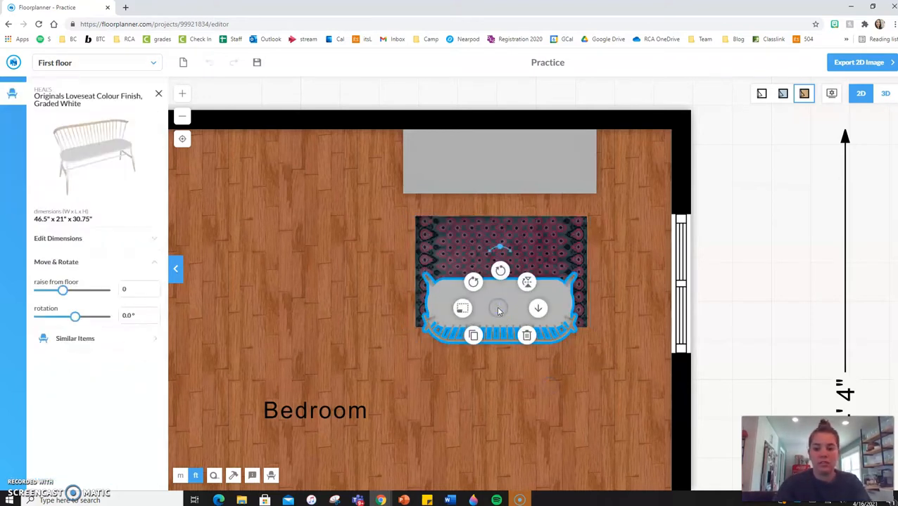
{"action": "key", "text": "Left"}
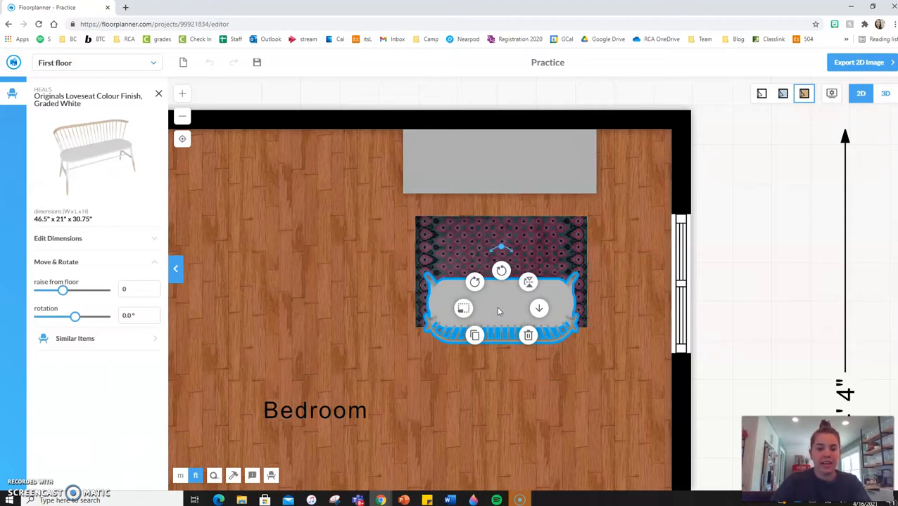
{"action": "left_click", "coordinate": [816, 301]}
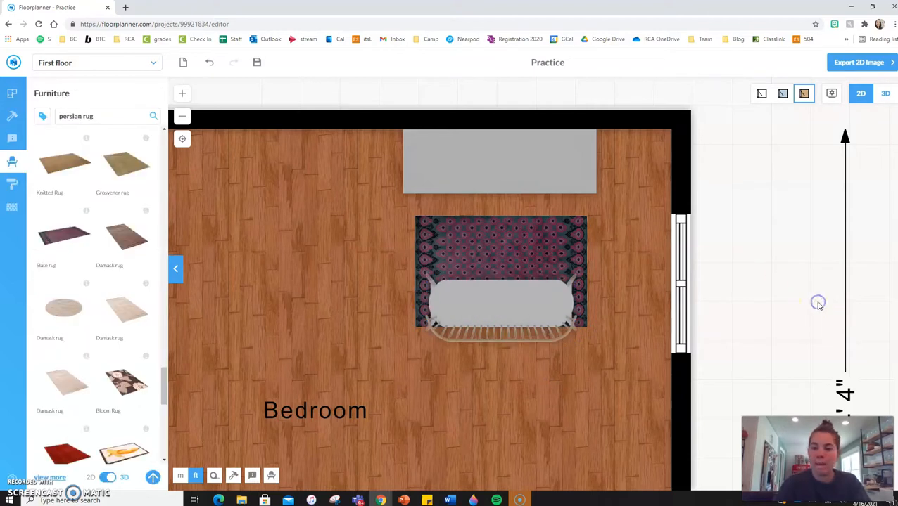
Step: Examine the loveseat and rug in front of the fireplace from several angles in 3D
{"action": "left_click", "coordinate": [886, 95]}
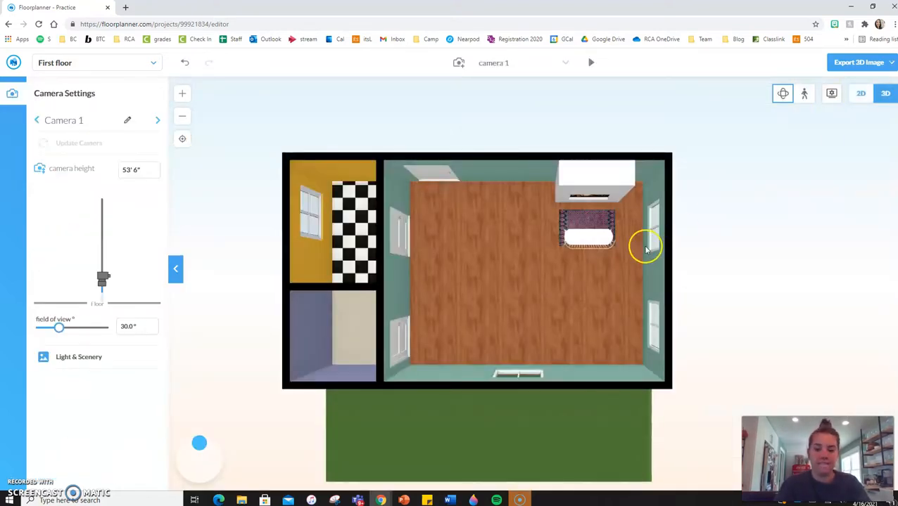
{"action": "left_click_drag", "start_coordinate": [646, 249], "coordinate": [585, 256]}
{"action": "scroll", "coordinate": [584, 257], "scroll_direction": "up", "scroll_amount": 6}
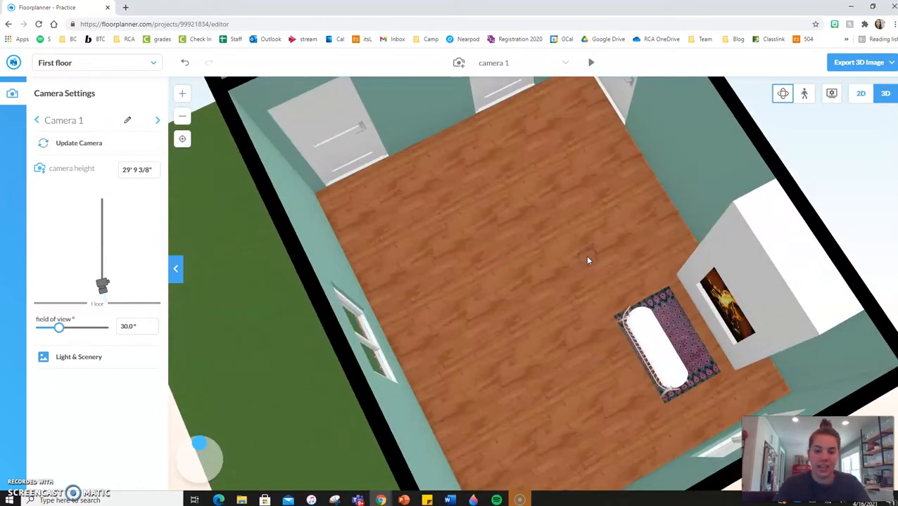
{"action": "left_click_drag", "start_coordinate": [579, 342], "coordinate": [692, 315]}
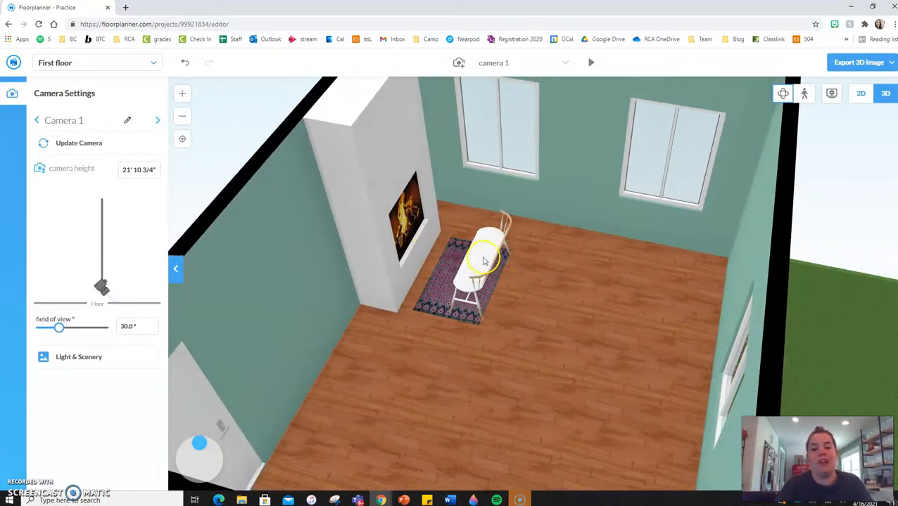
Step: Return to the 2D plan and move the loveseat farther from the fireplace, to the far edge of the rug
{"action": "left_click", "coordinate": [862, 100]}
{"action": "left_click", "coordinate": [531, 258]}
{"action": "left_click_drag", "start_coordinate": [491, 301], "coordinate": [495, 325]}
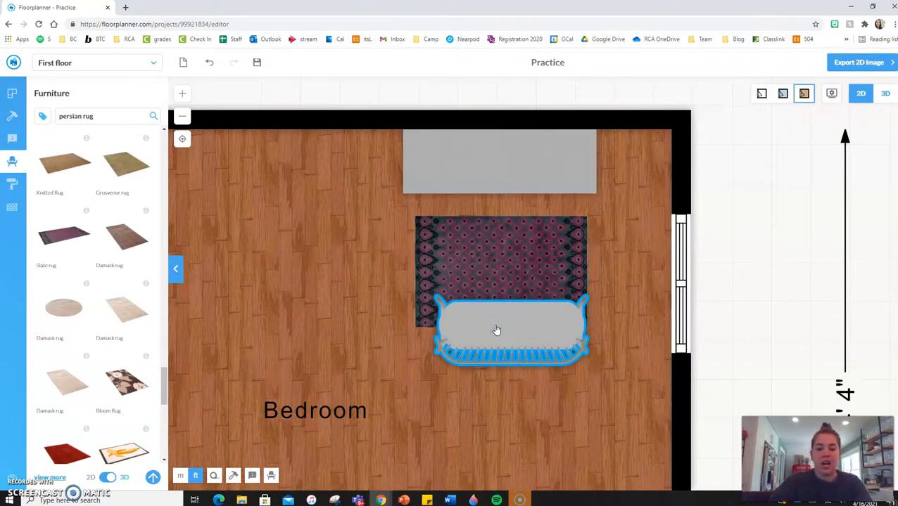
Step: Centre the loveseat sideways on the far edge of the Slate rug and deselect it
{"action": "left_click", "coordinate": [495, 328]}
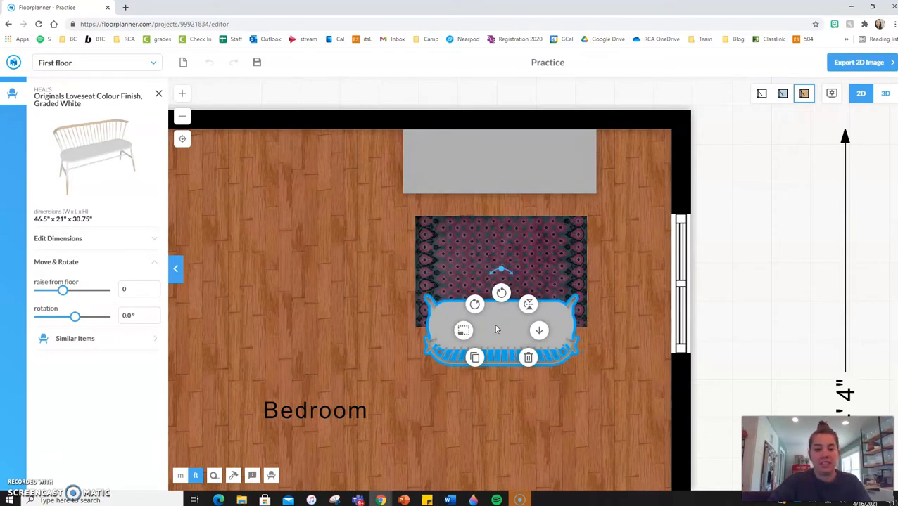
{"action": "left_click", "coordinate": [743, 315]}
{"action": "scroll", "coordinate": [743, 314], "scroll_direction": "down", "scroll_amount": 5}
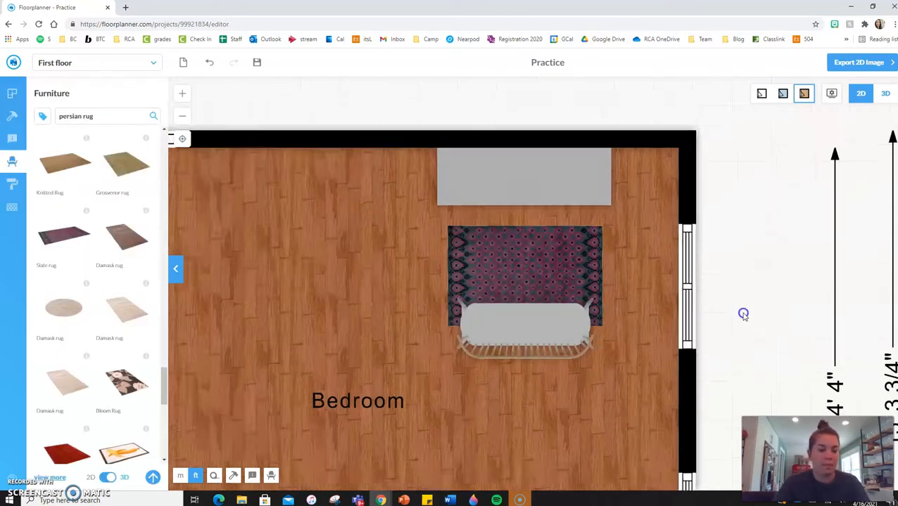
{"action": "left_click_drag", "start_coordinate": [743, 314], "coordinate": [682, 258]}
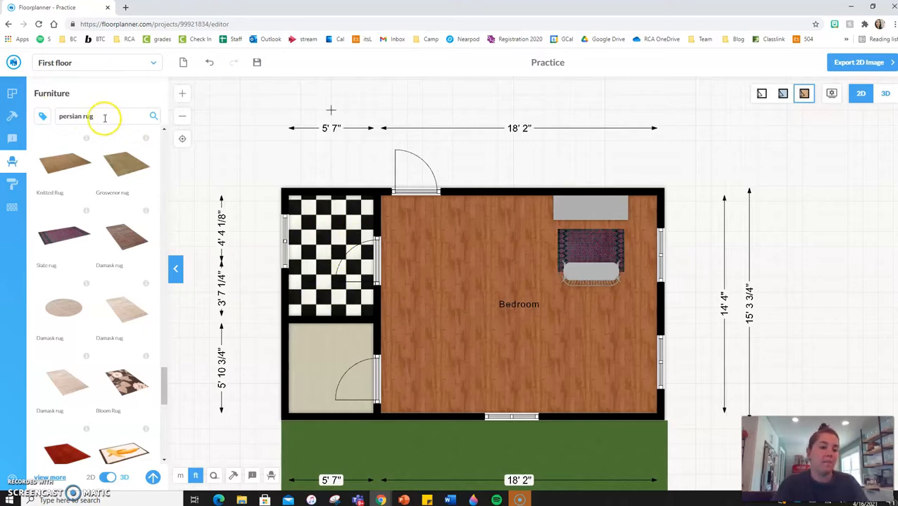
Step: Clear the persian rug search and browse the Bathroom furniture category and its subcategories
{"action": "left_click_drag", "start_coordinate": [104, 116], "coordinate": [21, 120]}
{"action": "key", "text": "BackSpace"}
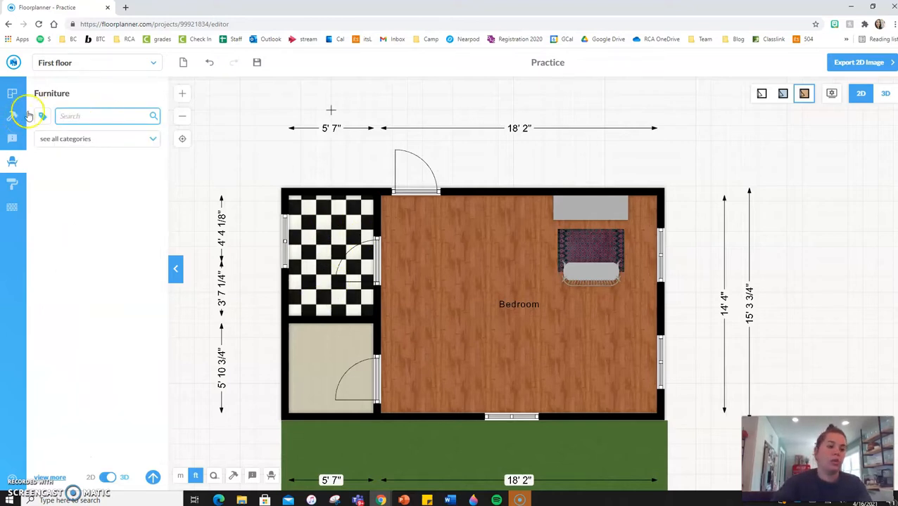
{"action": "left_click", "coordinate": [124, 140]}
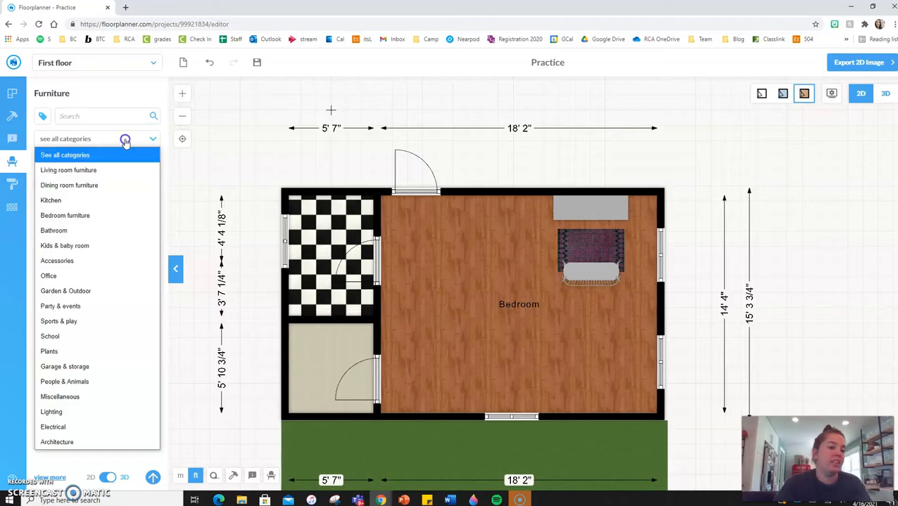
{"action": "left_click", "coordinate": [64, 231]}
{"action": "scroll", "coordinate": [127, 334], "scroll_direction": "down", "scroll_amount": 3}
{"action": "scroll", "coordinate": [129, 337], "scroll_direction": "down", "scroll_amount": 6}
{"action": "scroll", "coordinate": [129, 337], "scroll_direction": "up", "scroll_amount": 10}
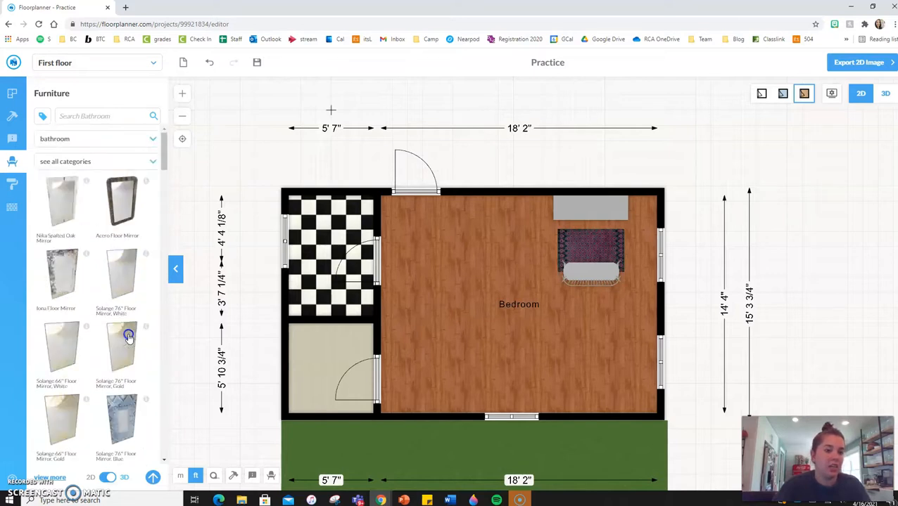
{"action": "left_click", "coordinate": [76, 168]}
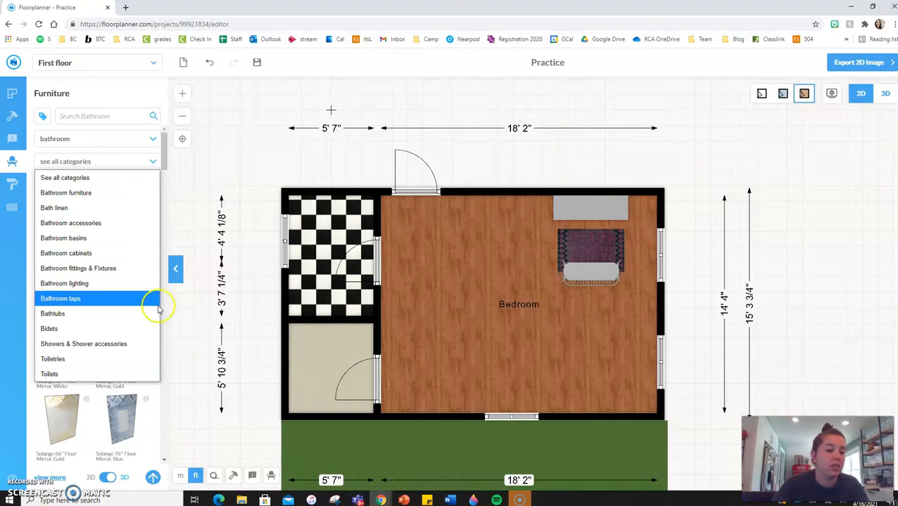
Step: Reset the furniture filter to all categories and search the library for toilets
{"action": "left_click", "coordinate": [107, 141]}
{"action": "left_click", "coordinate": [98, 155]}
{"action": "left_click", "coordinate": [112, 116]}
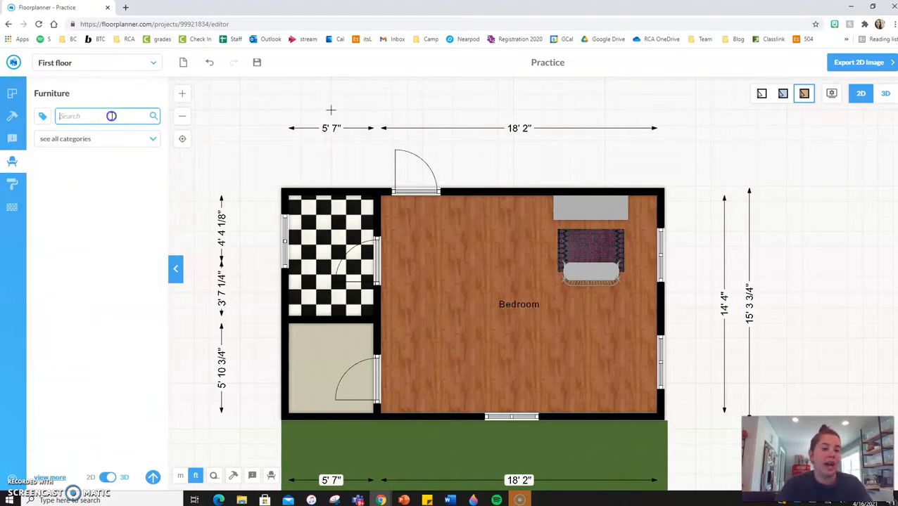
{"action": "key", "text": "Return"}
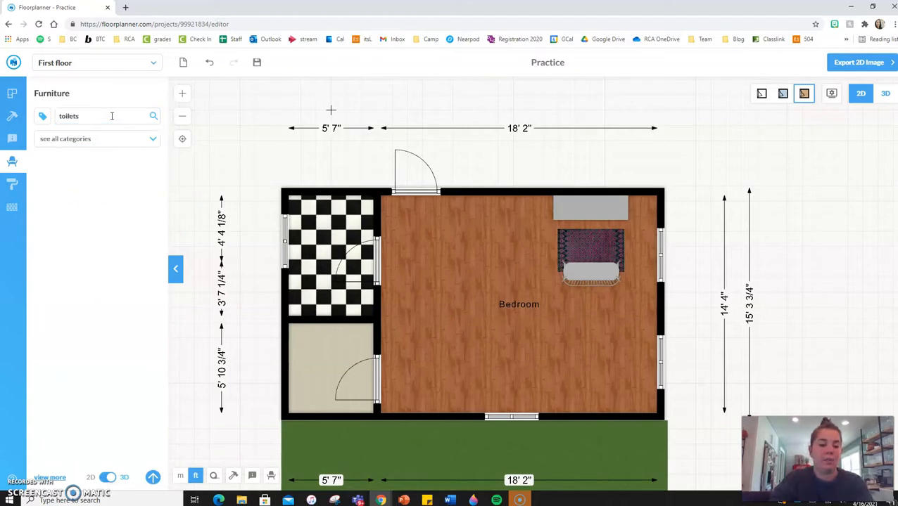